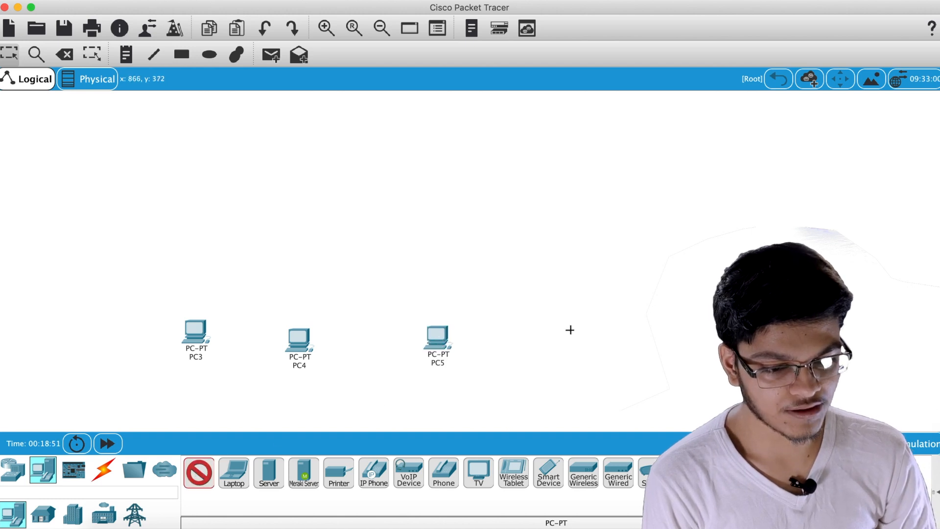
Place the fourth PC-PT at the right end of the row
left_click(553, 348)
Relabel the first two PCs with their users' first names
left_click(198, 358)
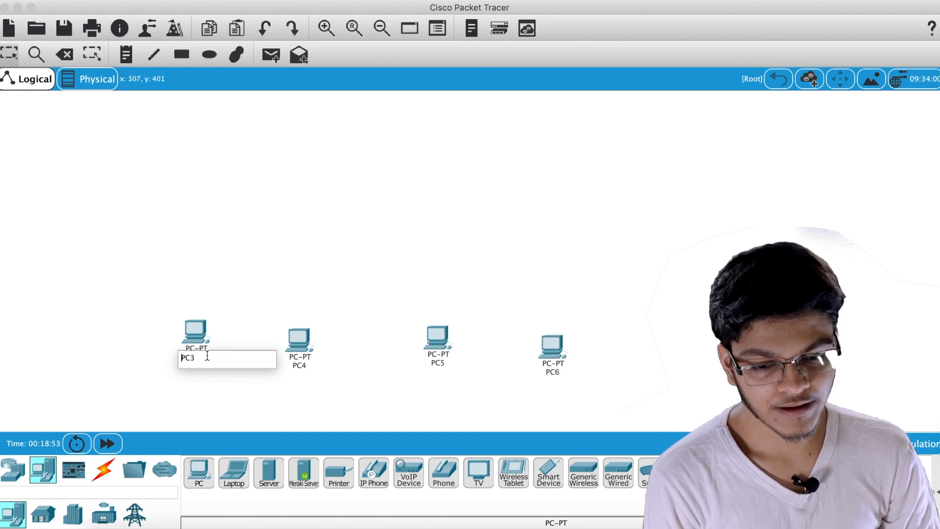
type("RAJ")
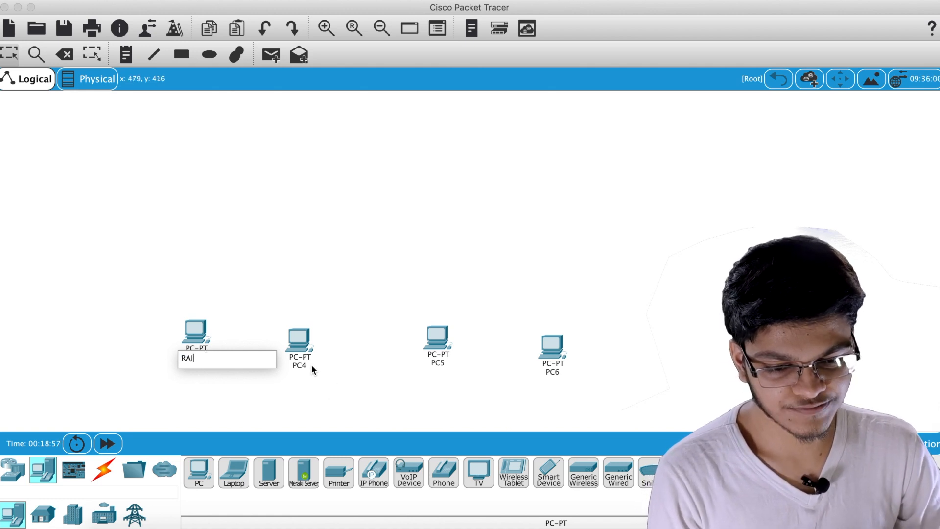
left_click(309, 365)
type("A")
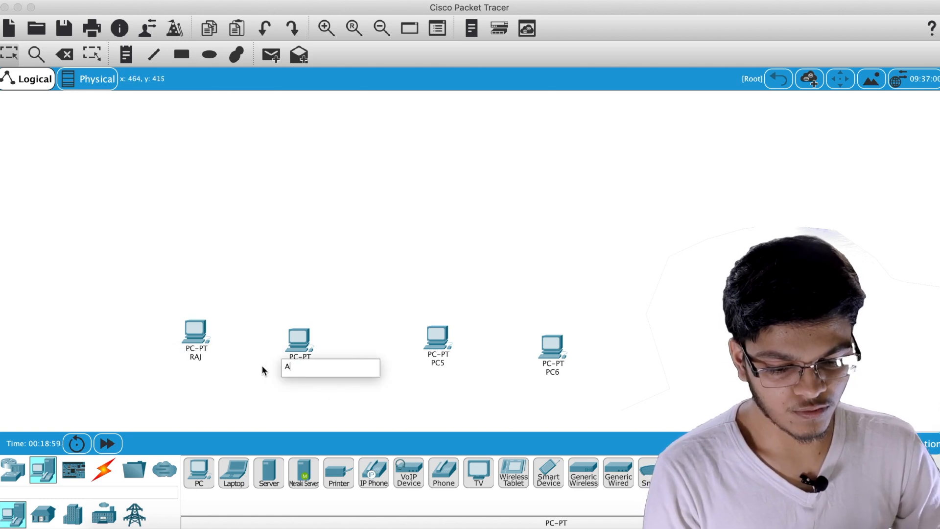
type("Rahu")
key("BackSpace")
key("BackSpace")
key("BackSpace")
type("AHUL")
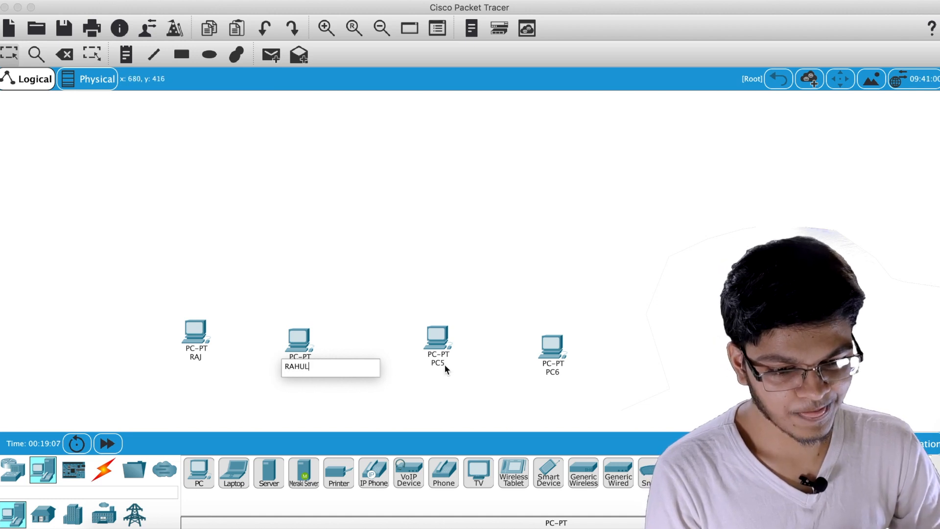
left_click(445, 365)
Relabel the third and fourth PCs with their users' first names
key("super+a")
type("Gaurav")
key("BackSpace")
key("BackSpace")
key("BackSpace")
key("BackSpace")
key("BackSpace")
key("BackSpace")
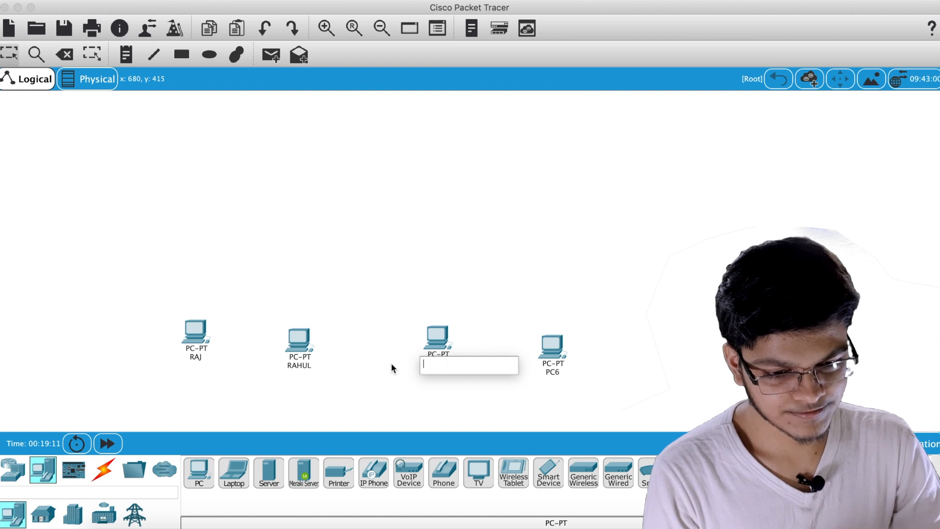
type("GAURANG")
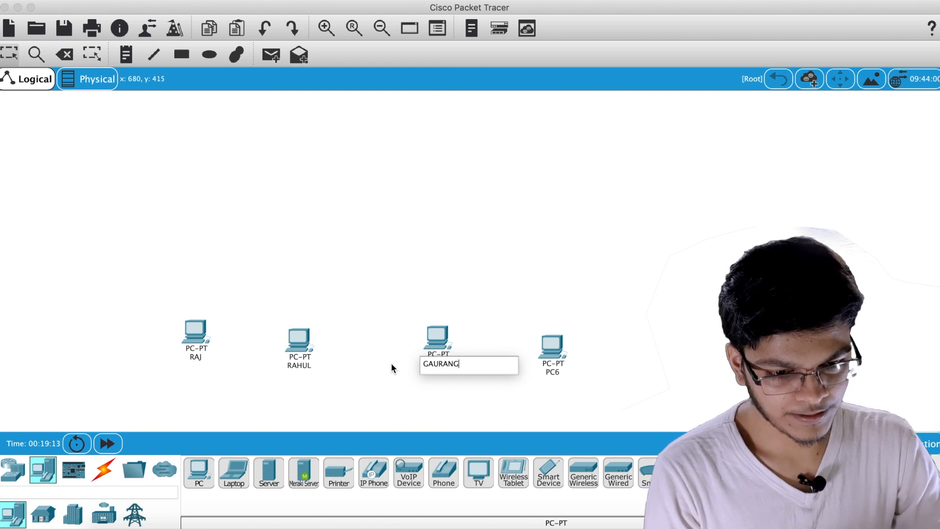
left_click(556, 373)
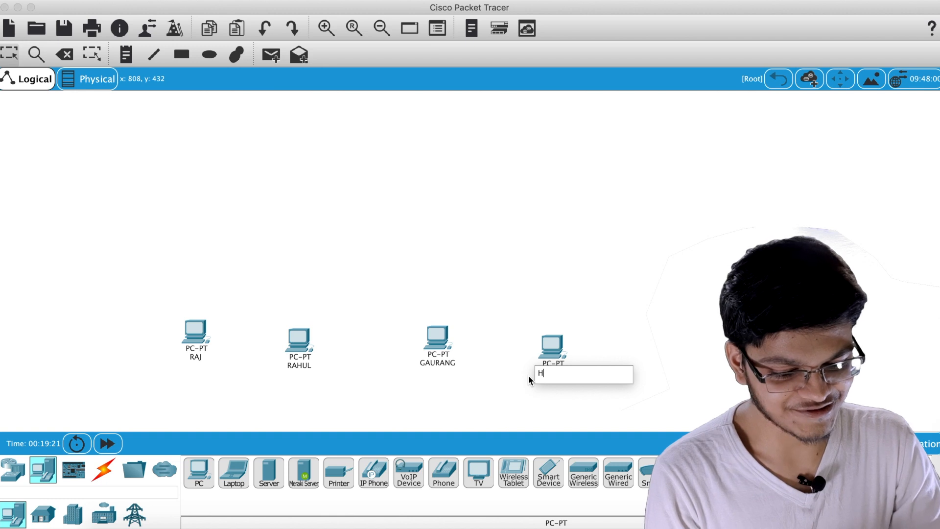
type("HIREN")
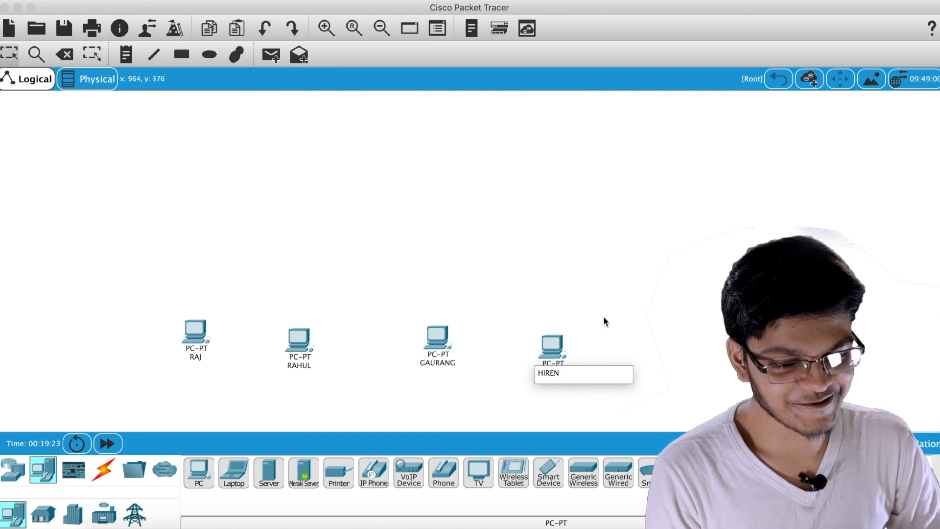
key("Return")
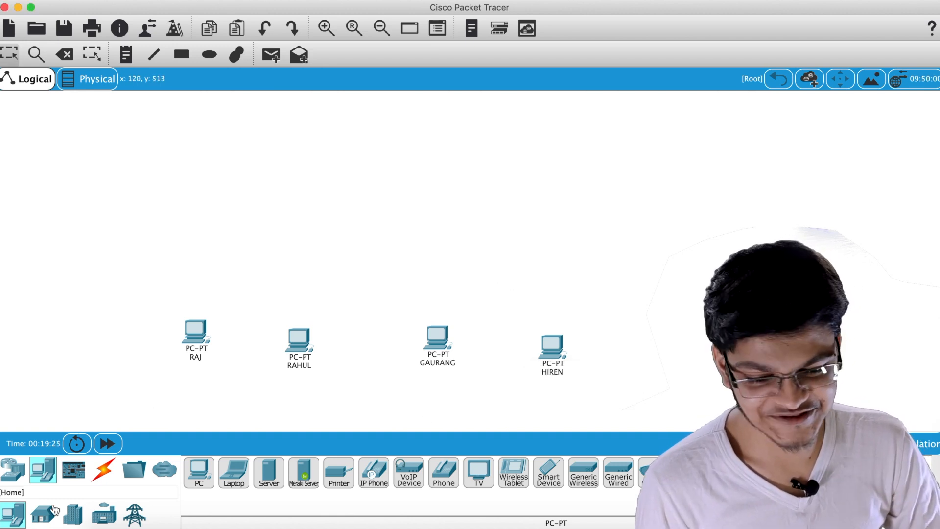
left_click(13, 469)
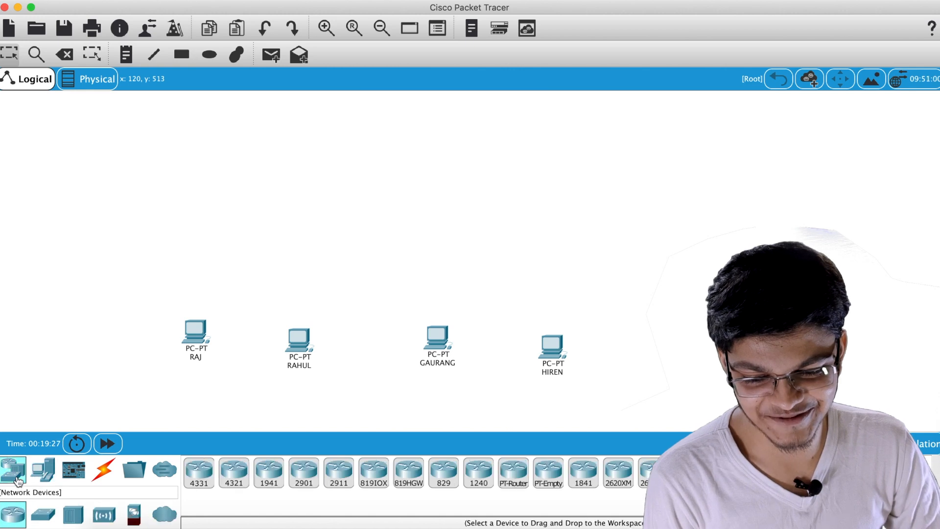
Place a generic Switch-PT in the middle above the PCs
left_click(44, 505)
left_click(233, 473)
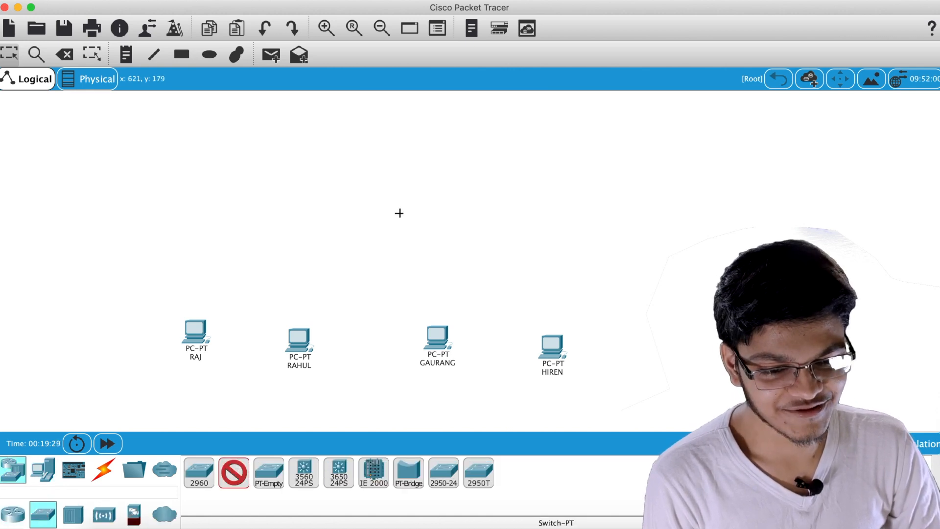
left_click(382, 242)
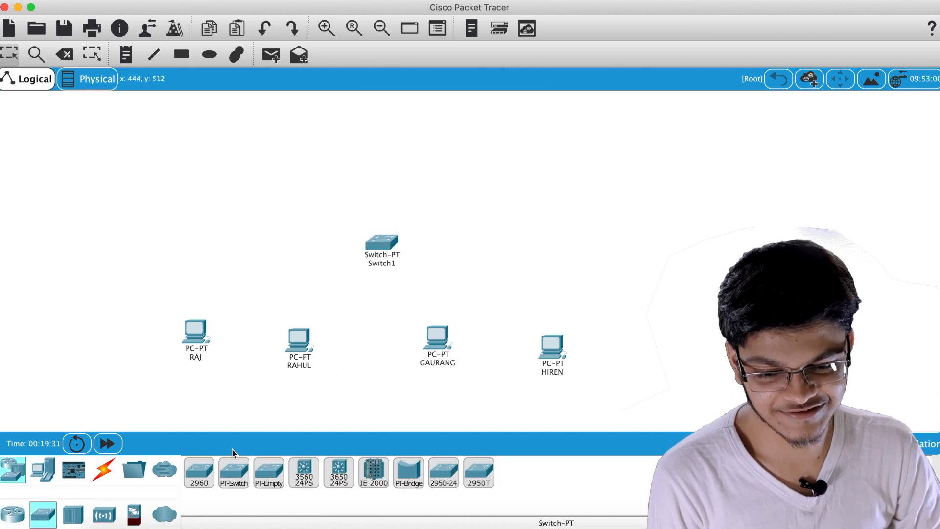
Place four Server-PT machines in a row across the top of the workspace
left_click(42, 469)
left_click(273, 473)
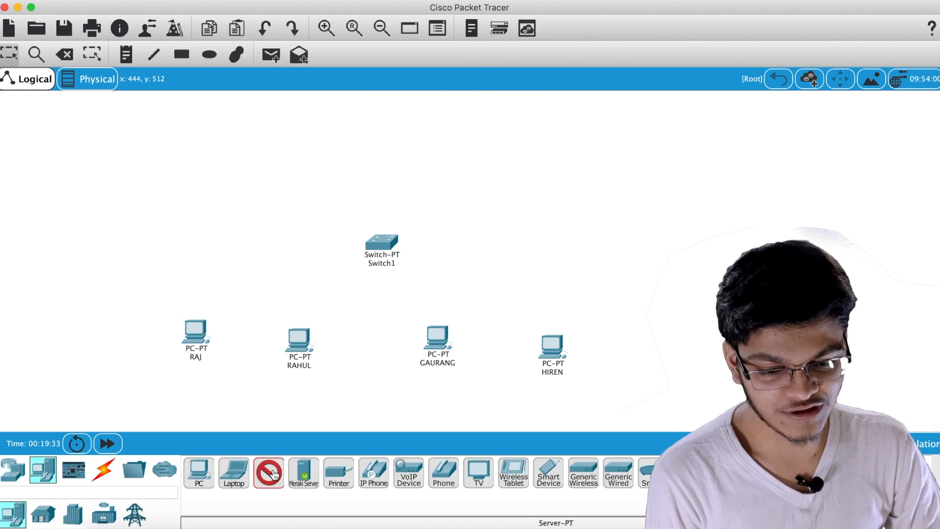
left_click(245, 169)
left_click(268, 471)
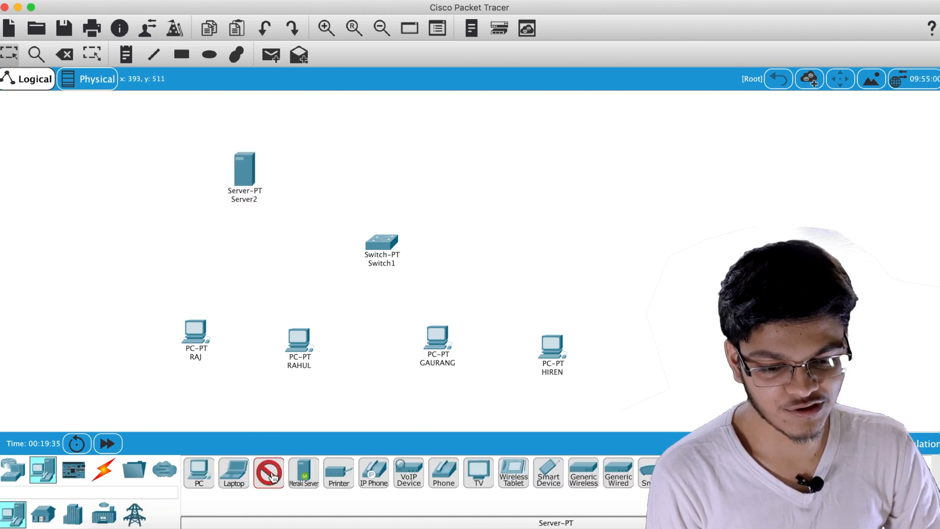
left_click(367, 160)
left_click(269, 471)
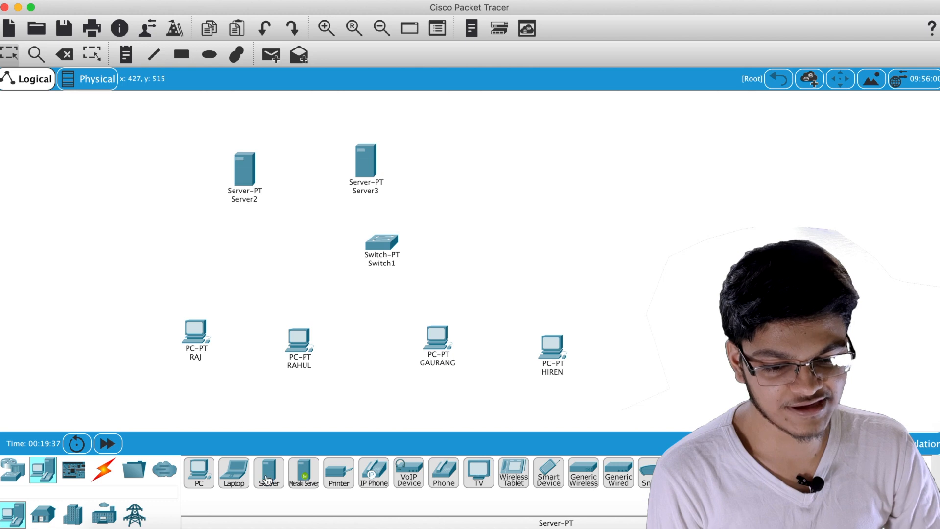
left_click(498, 181)
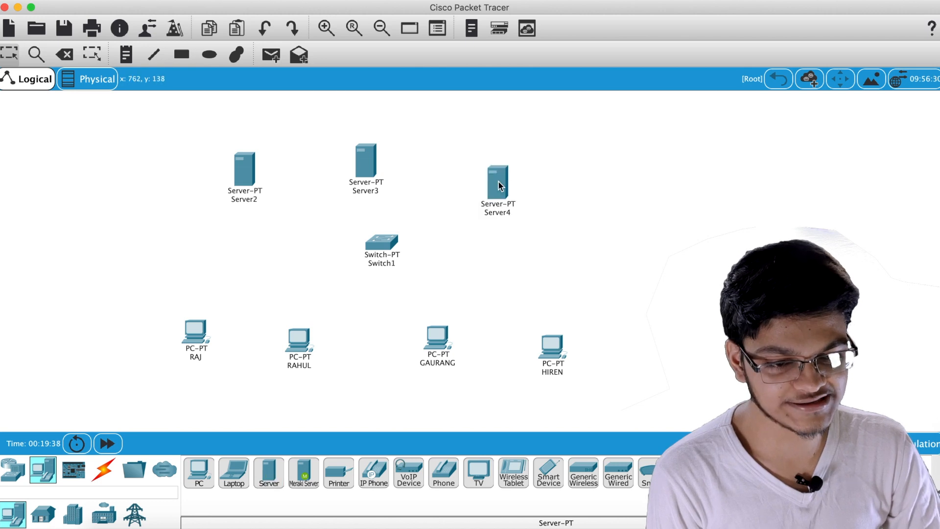
left_click(268, 471)
left_click(588, 211)
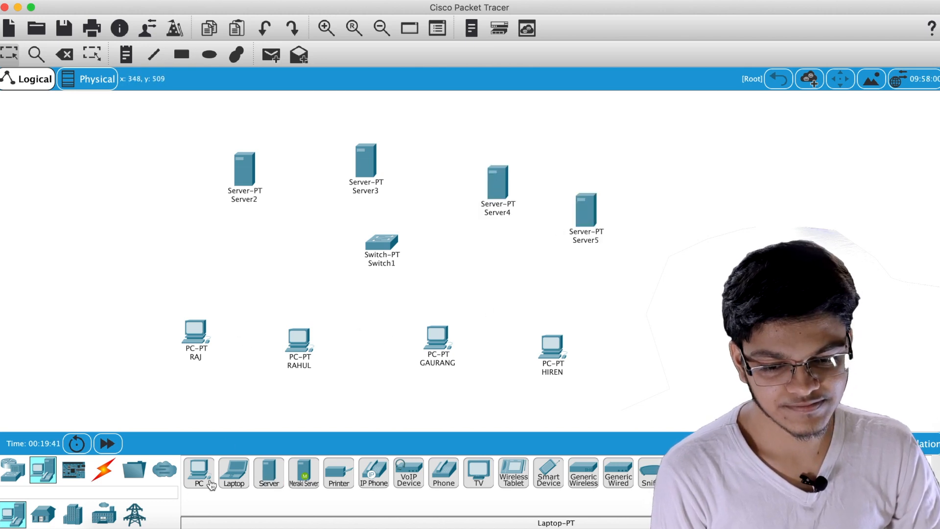
left_click(104, 473)
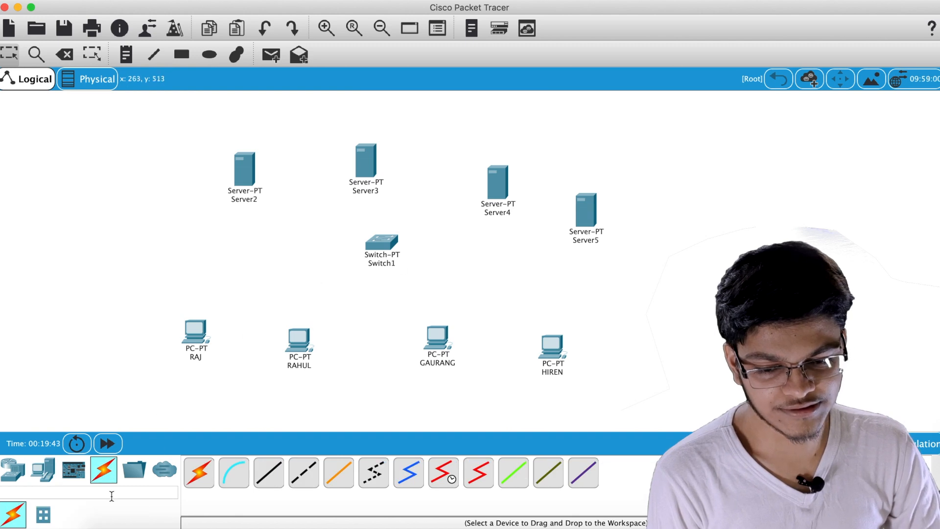
left_click(13, 470)
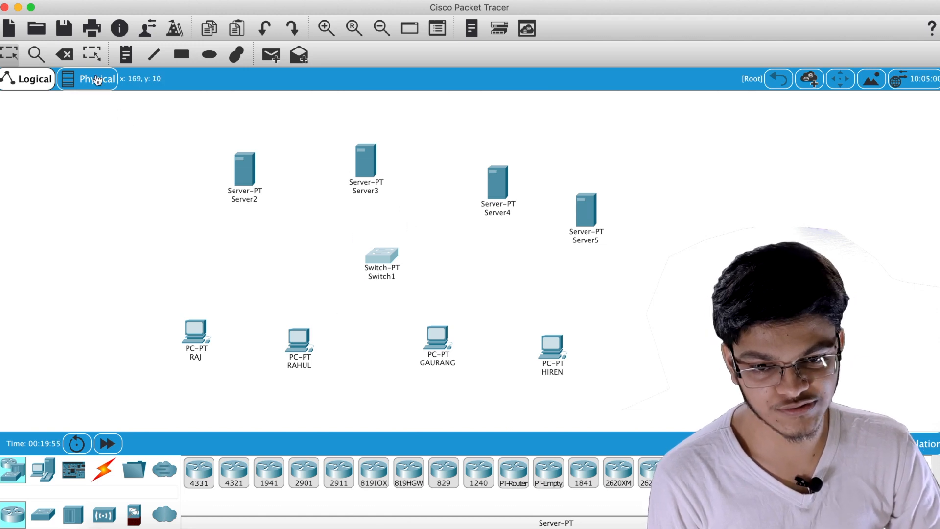
Delete Switch1 and place a 2811 router in its spot
left_click(62, 55)
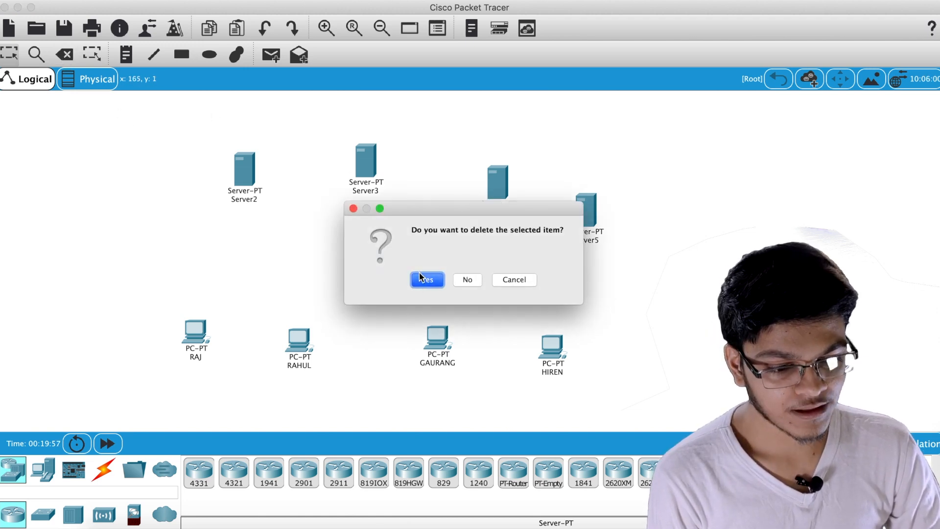
left_click(418, 278)
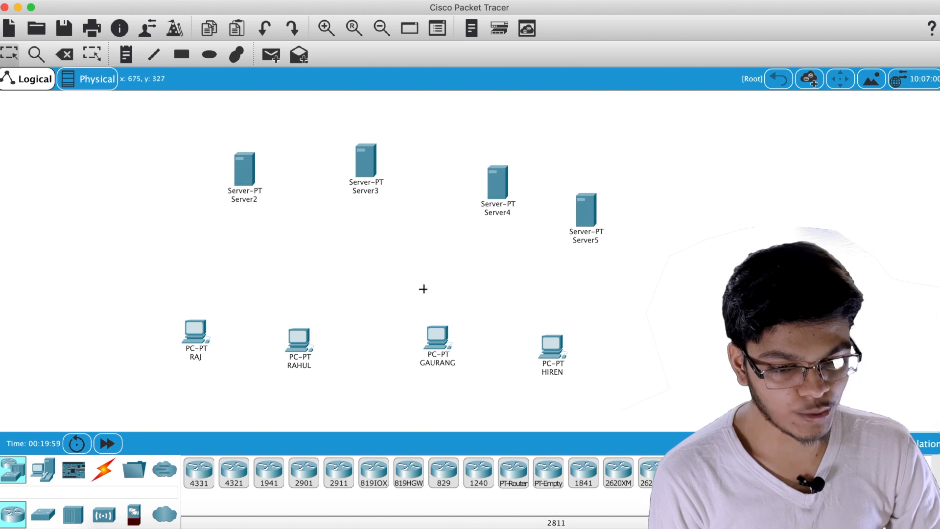
left_click(384, 263)
left_click(383, 266)
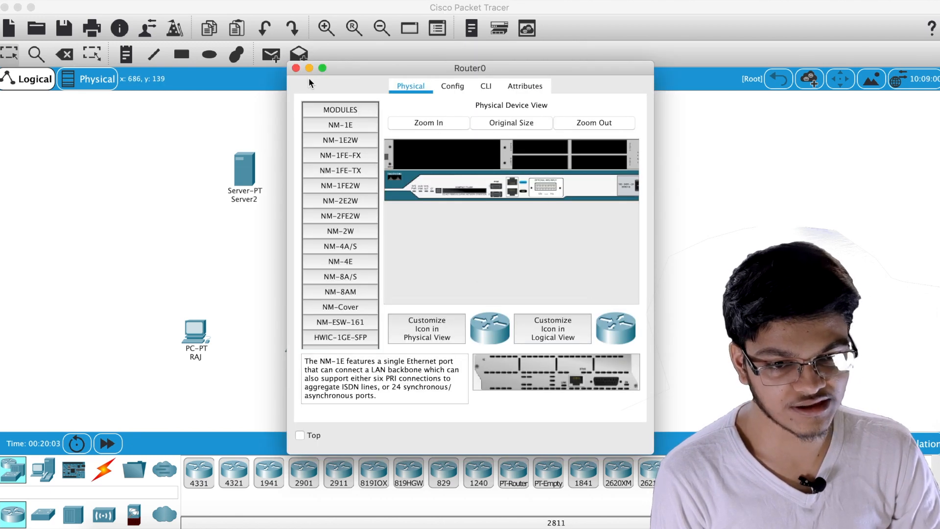
left_click(296, 68)
Cable the first PC to the 2811 router with an automatic connection
left_click(104, 470)
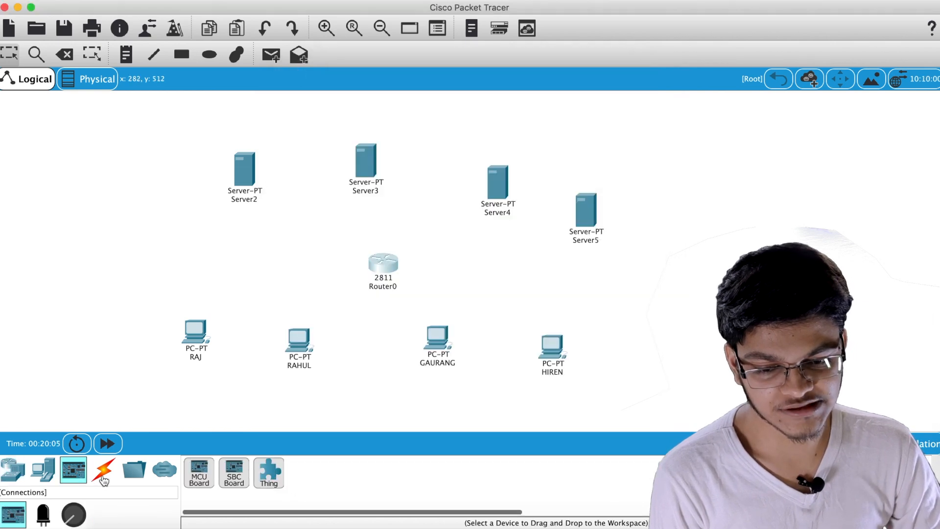
left_click(201, 478)
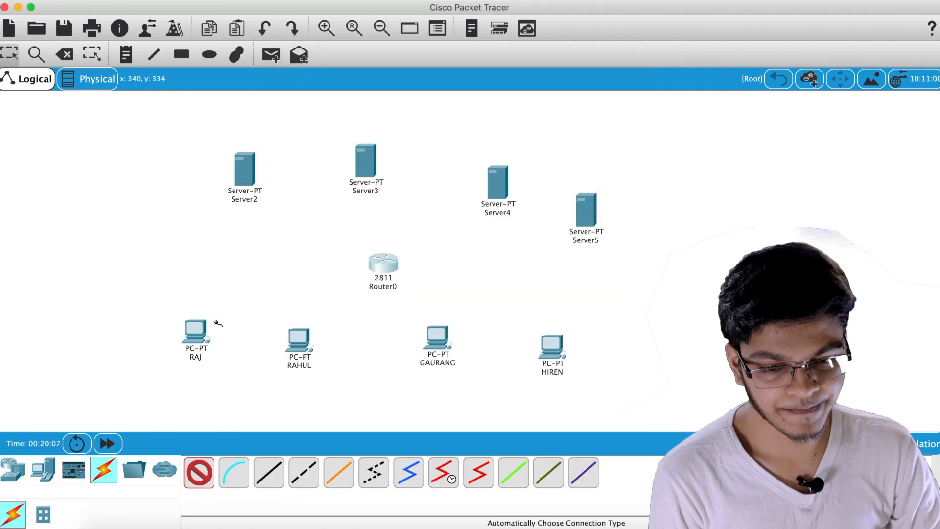
left_click(205, 336)
left_click(376, 267)
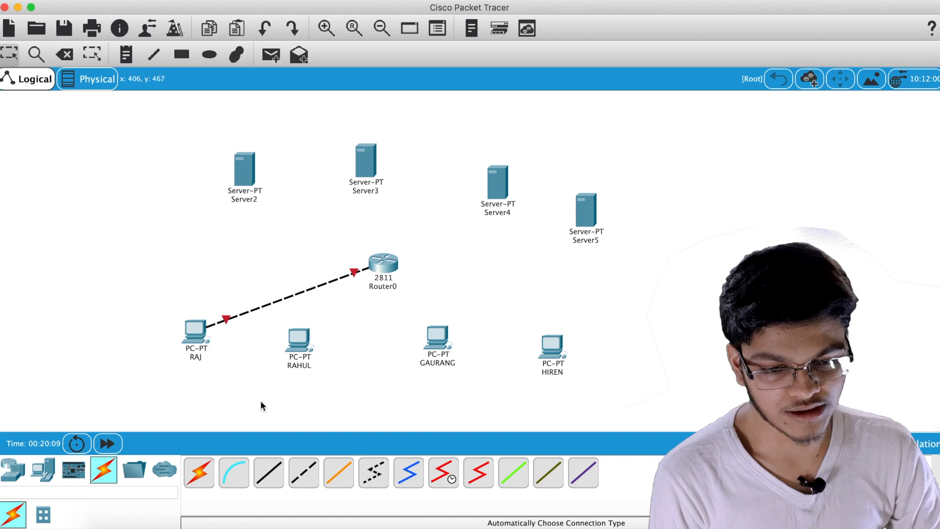
left_click(383, 263)
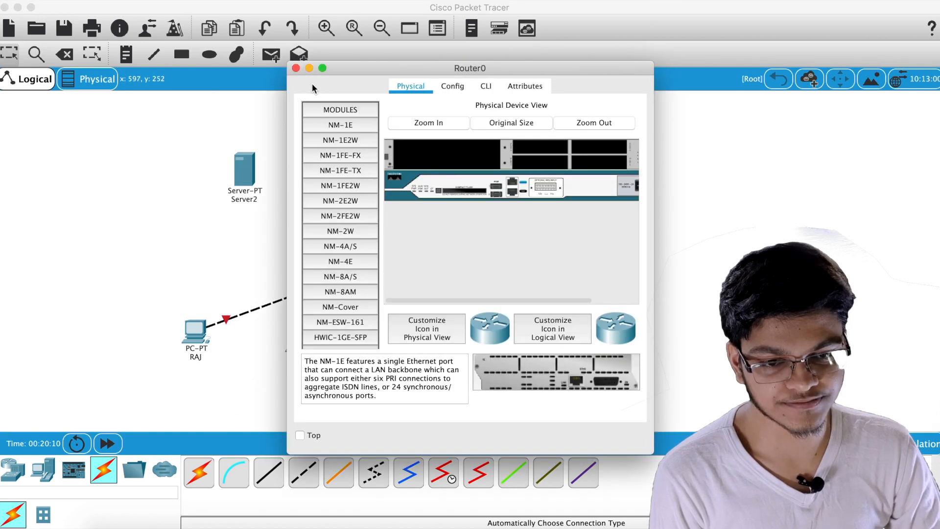
left_click(296, 68)
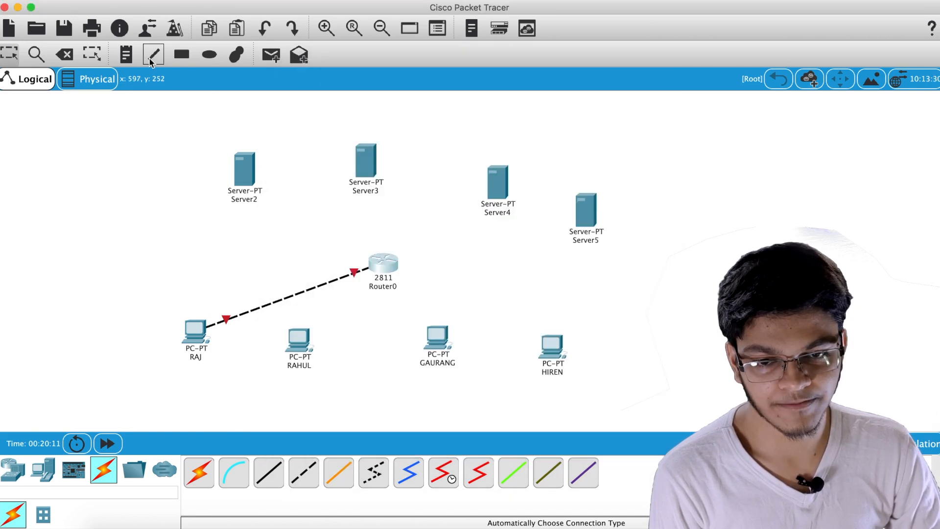
Delete the router along with its cable
left_click(64, 54)
left_click(430, 276)
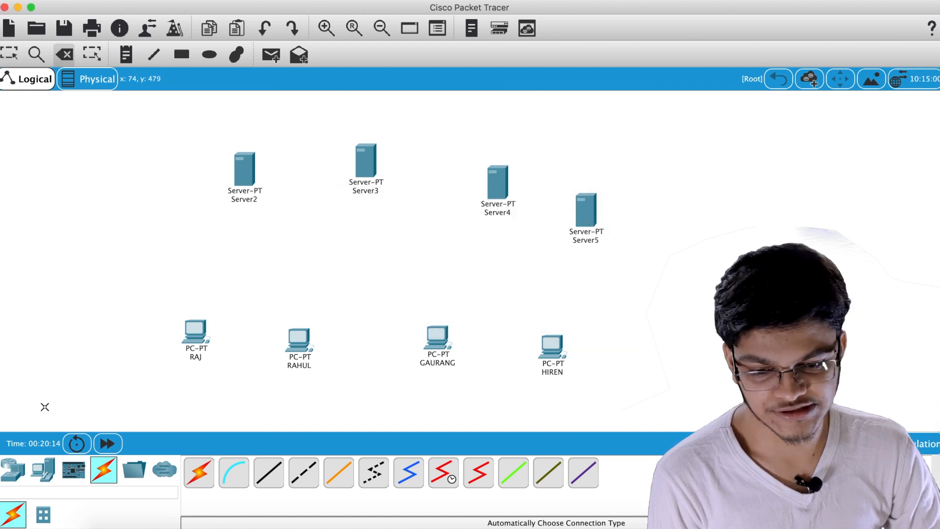
left_click(35, 473)
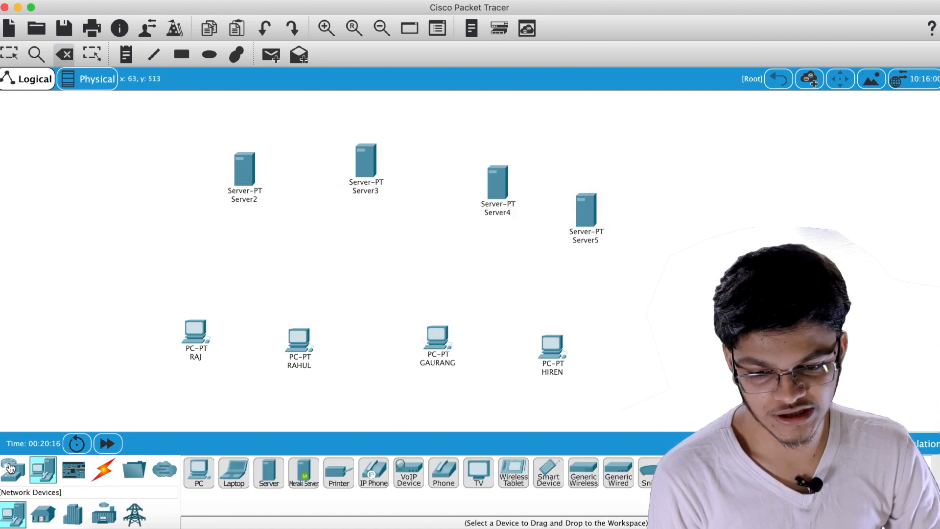
left_click(15, 514)
Place a 2950-24 switch between servers and PCs and cable the first two PCs to it
left_click(43, 514)
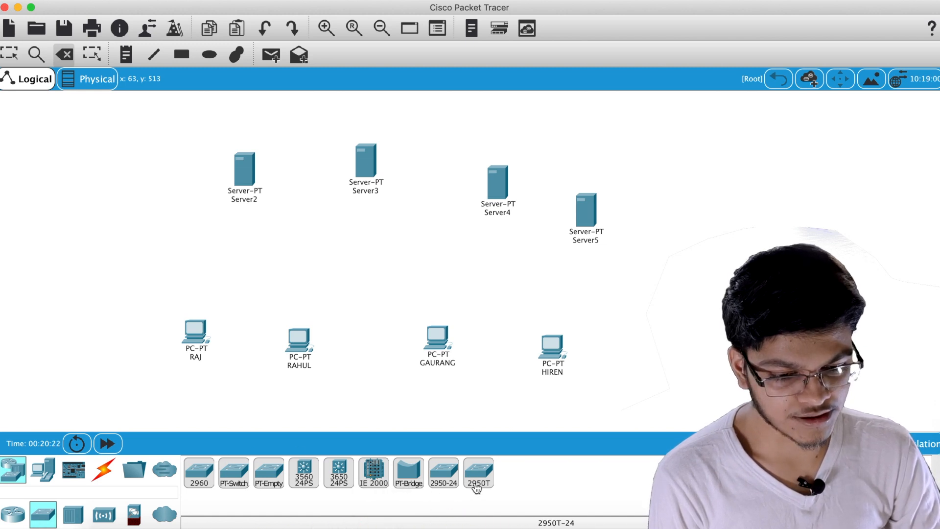
left_click(445, 471)
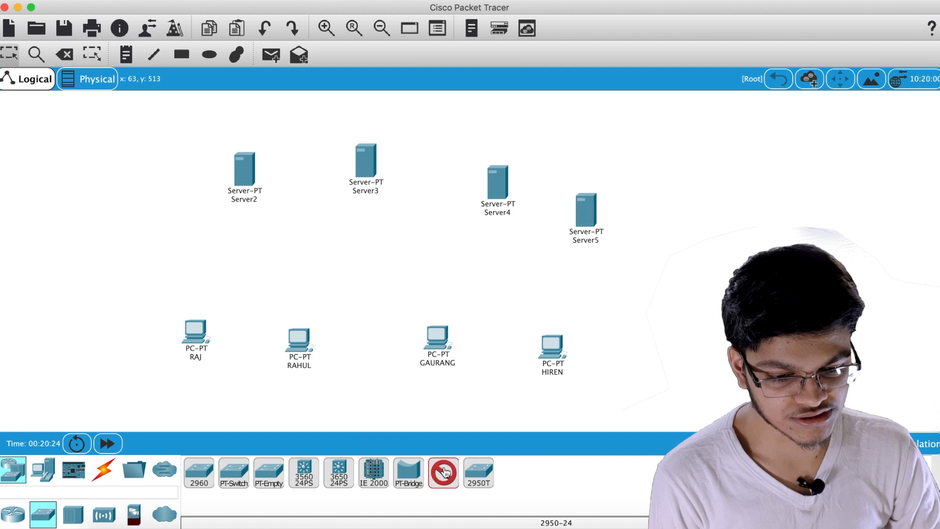
left_click(368, 256)
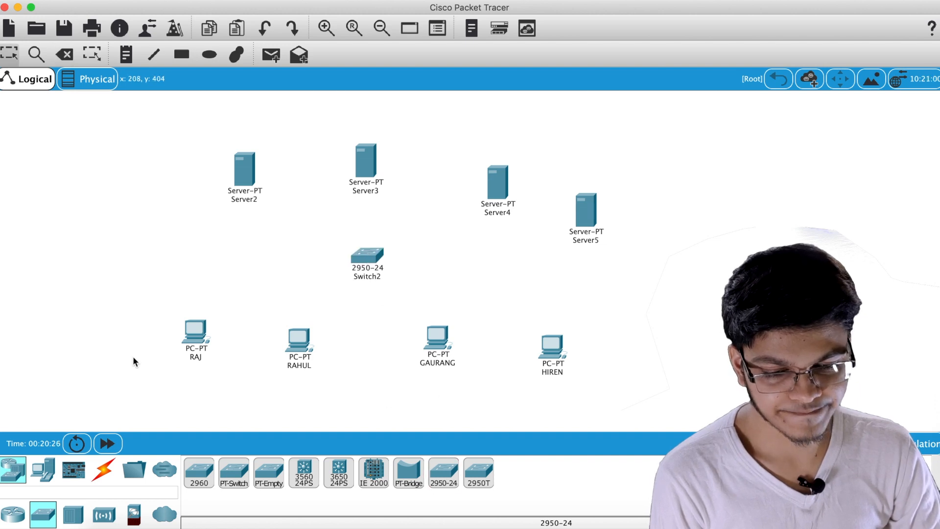
left_click(103, 470)
left_click(204, 474)
left_click(200, 340)
left_click(366, 256)
left_click(200, 472)
left_click(300, 340)
left_click(366, 257)
left_click(201, 473)
Cable the third and fourth PCs and Server3 to Switch2
left_click(428, 344)
left_click(367, 255)
left_click(199, 473)
left_click(552, 345)
left_click(367, 255)
left_click(199, 473)
left_click(367, 256)
left_click(365, 161)
Cable Server2, Server4 and Server5 to Switch2
left_click(198, 473)
left_click(244, 170)
left_click(367, 255)
left_click(198, 473)
left_click(497, 182)
left_click(367, 256)
left_click(199, 472)
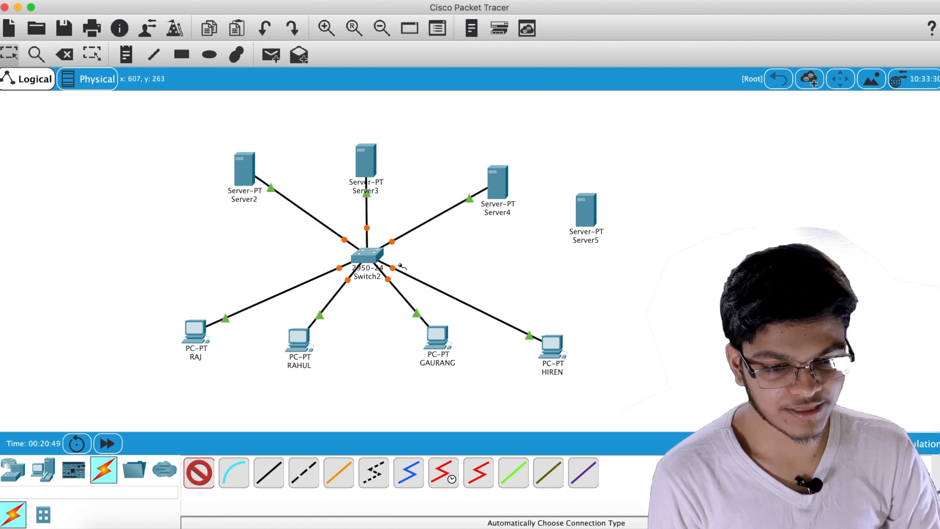
left_click(367, 255)
left_click(585, 210)
Reposition the four servers evenly across the top around Switch2
left_click_drag(368, 164, 367, 132)
left_click_drag(246, 174, 252, 179)
left_click_drag(497, 181, 482, 164)
left_click_drag(587, 215, 538, 230)
left_click_drag(492, 173, 493, 151)
left_click_drag(539, 233, 572, 194)
left_click_drag(257, 180, 227, 184)
left_click_drag(365, 136, 342, 132)
left_click_drag(485, 147, 455, 136)
Spread the four PCs evenly below and beside Switch2
mouse_move(555, 364)
left_mouse_down()
mouse_move(563, 317)
mouse_move(559, 352)
left_mouse_up()
left_click_drag(441, 343, 440, 392)
left_click_drag(298, 338, 283, 377)
left_click_drag(195, 333, 212, 300)
left_click_drag(557, 343, 546, 309)
left_click_drag(430, 395, 431, 382)
left_click(287, 381)
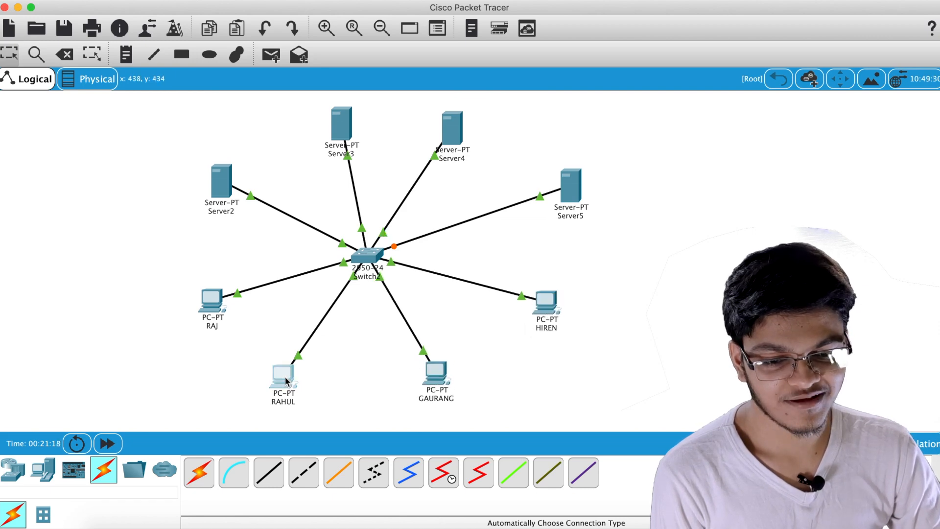
left_click(126, 55)
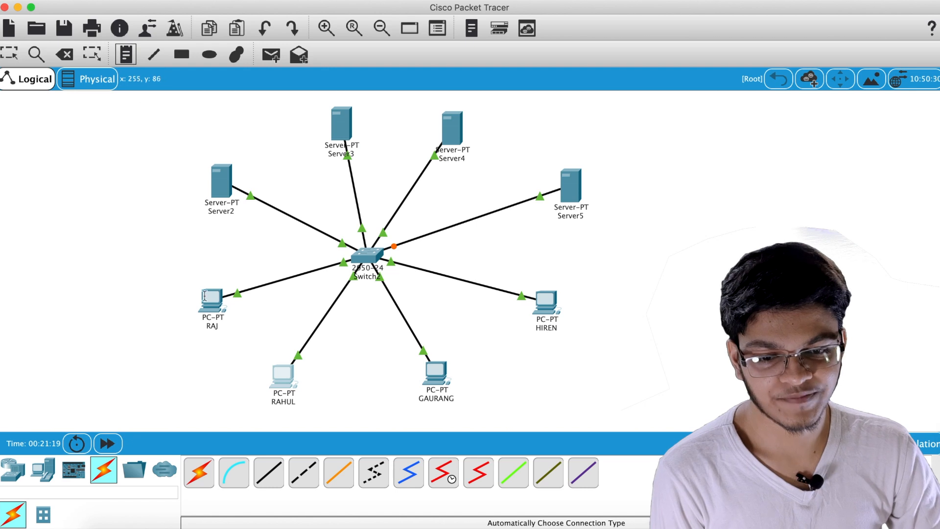
Add GMAIL notes under the first two PCs
left_click(202, 338)
type("GMAIL")
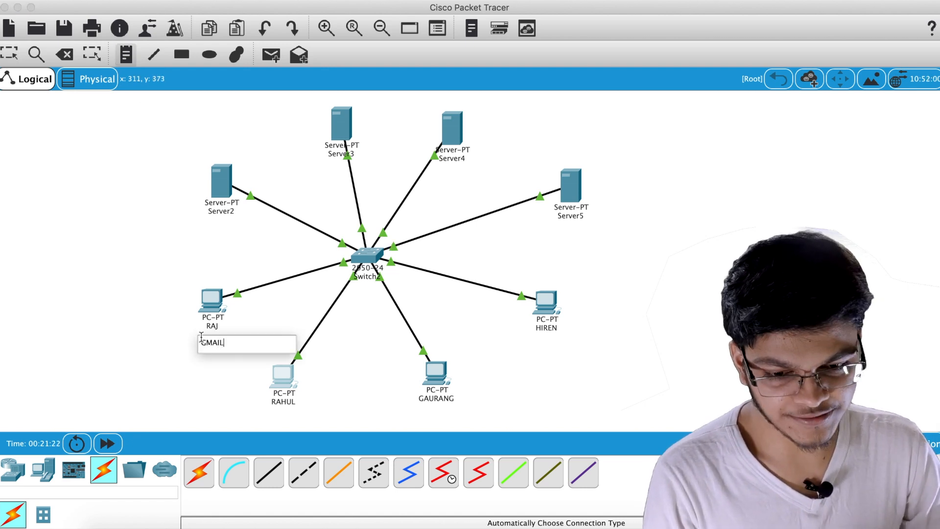
left_click(272, 411)
type("GMA")
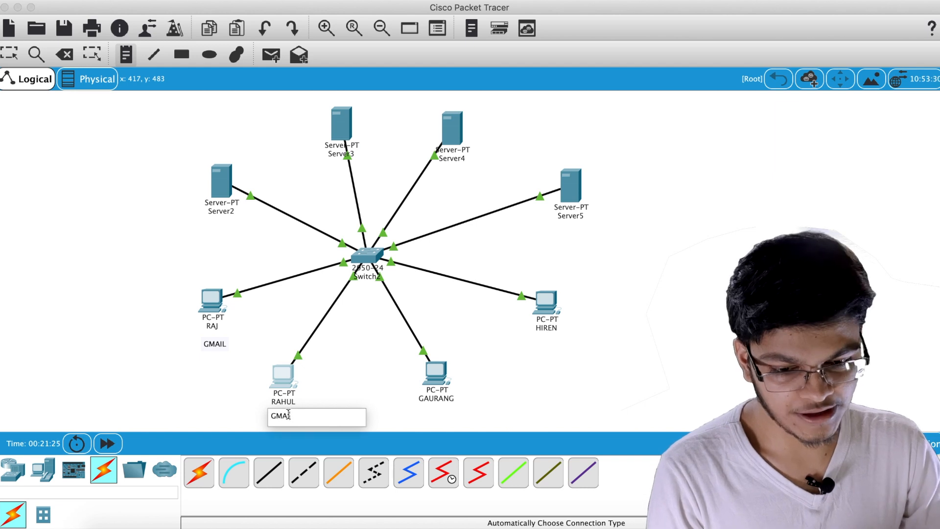
type("IL")
Add YAHOO notes under the third and fourth PCs
left_click(421, 419)
type("HO")
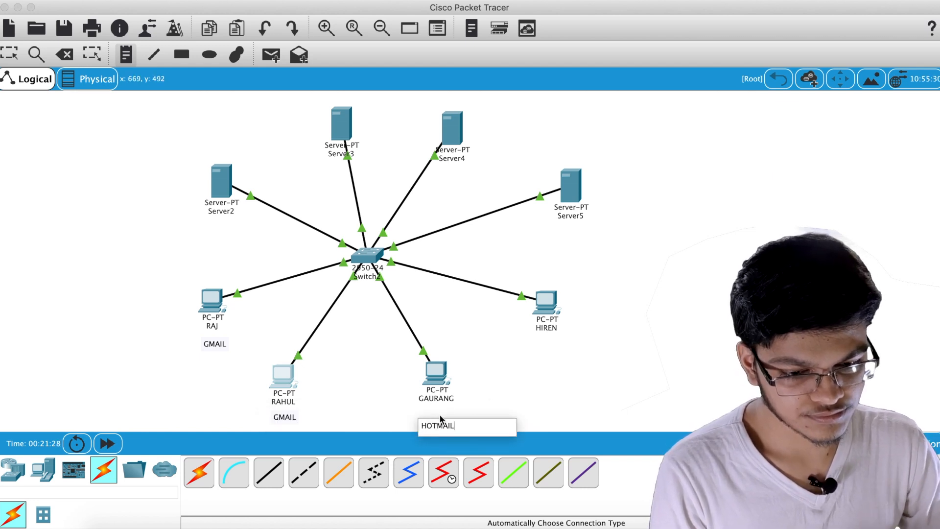
type("TMAIL")
key("BackSpace")
key("BackSpace")
key("BackSpace")
key("BackSpace")
key("BackSpace")
key("BackSpace")
key("BackSpace")
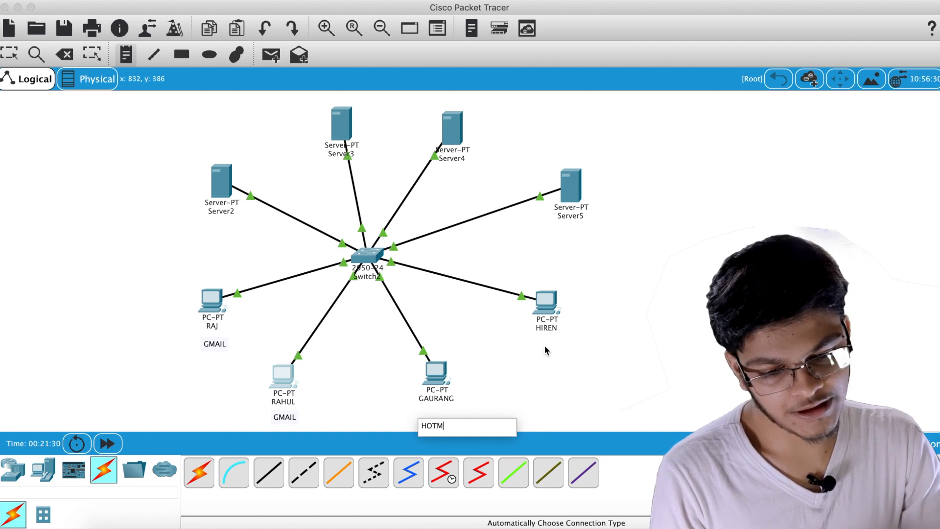
type("YAHOO")
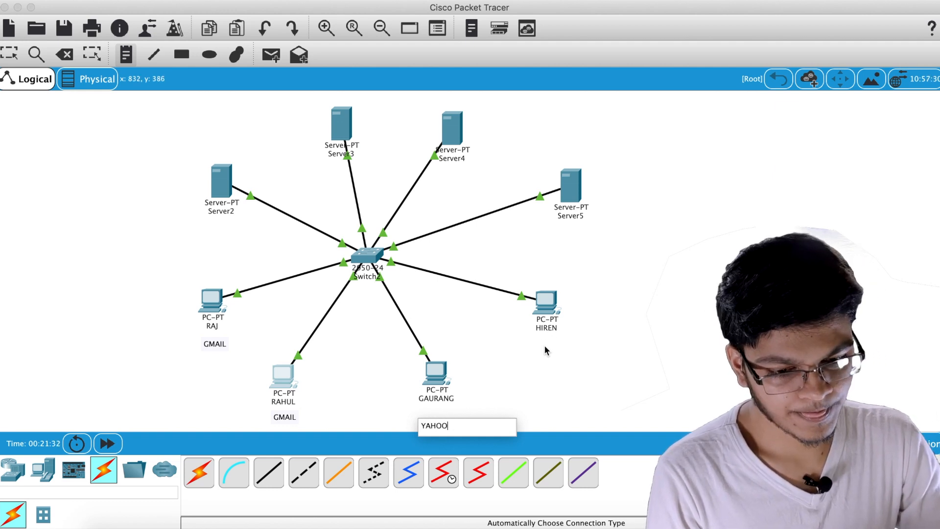
left_click(535, 343)
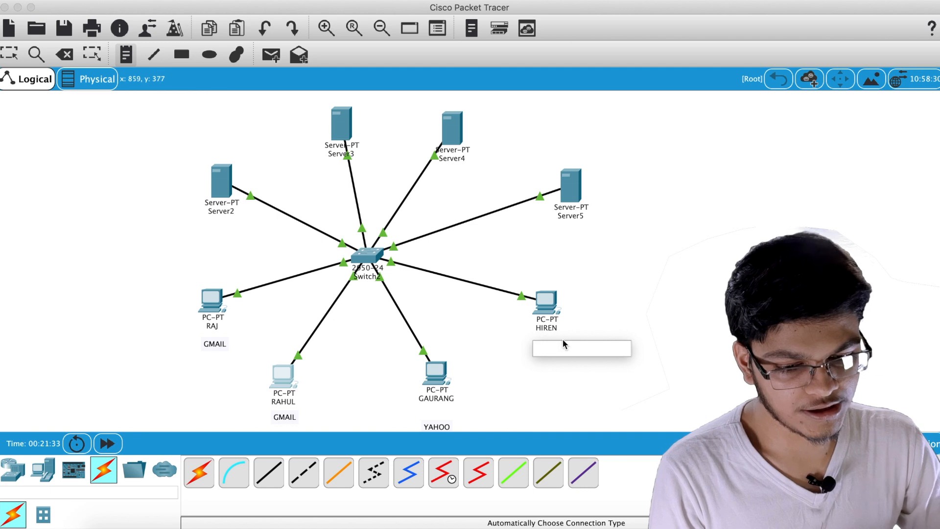
type("YAHOO")
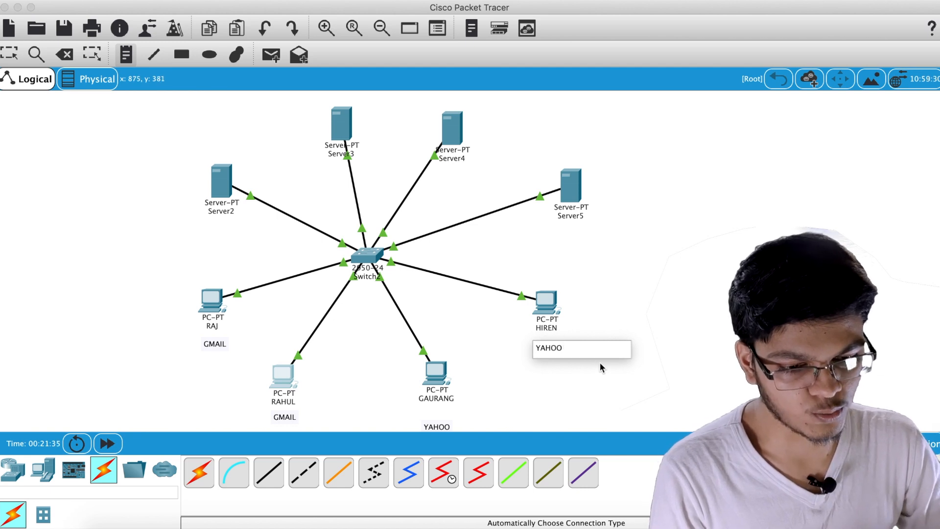
left_click(10, 53)
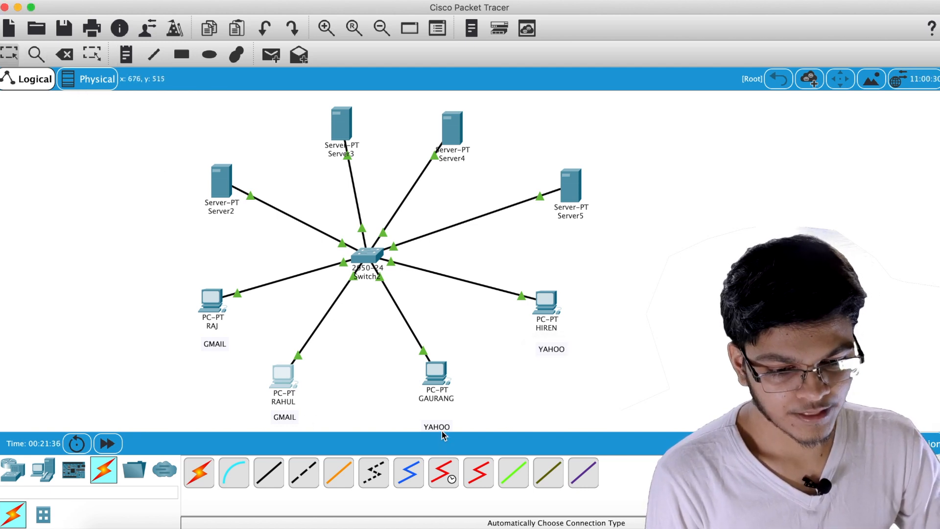
Nudge the YAHOO and GMAIL notes closer to their PCs
left_click_drag(442, 426, 446, 414)
left_click_drag(561, 344, 559, 335)
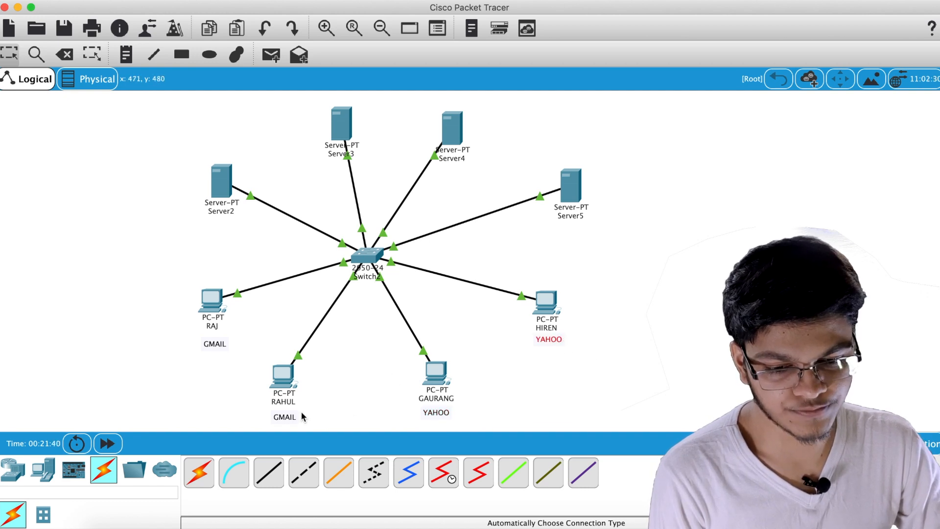
left_click_drag(228, 345, 223, 338)
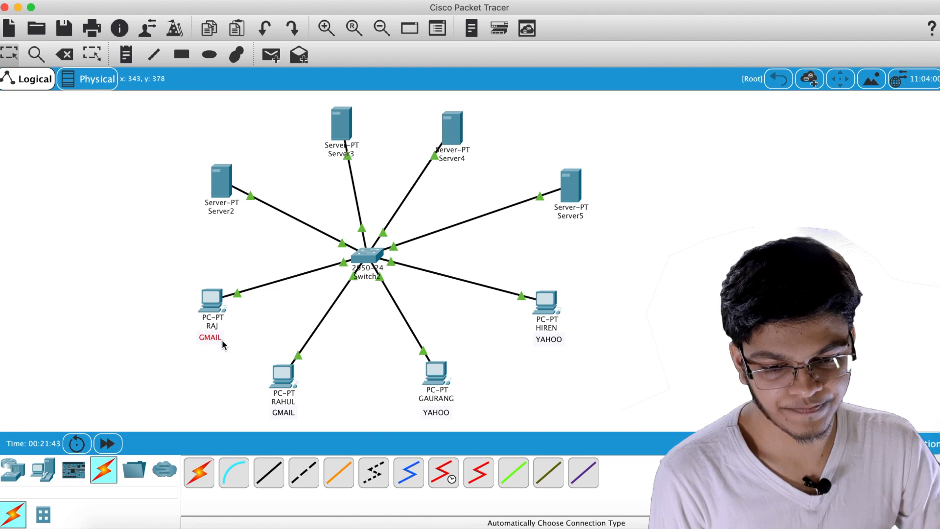
left_click(445, 158)
Rename Server4 to GMAIL and Server5 to YAHOO
left_click_drag(464, 159, 407, 160)
type("GMAIL")
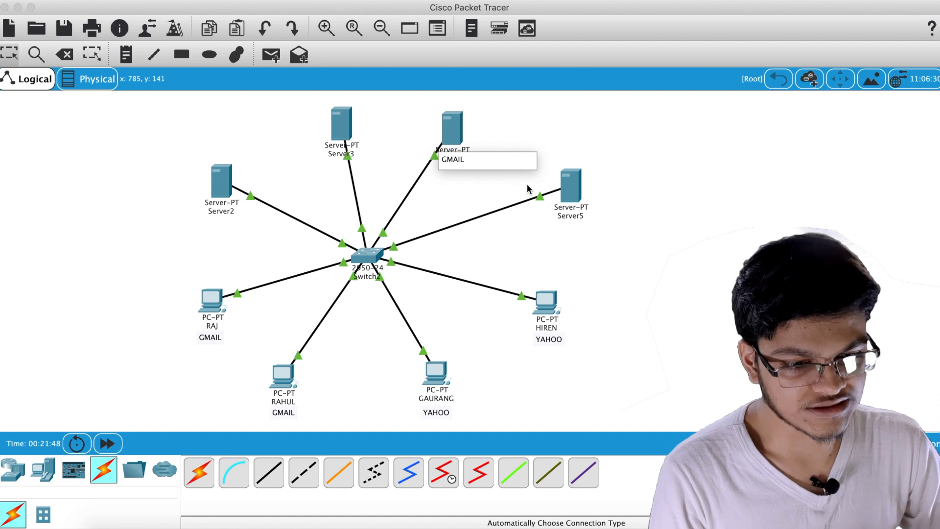
left_click(572, 216)
left_click_drag(591, 221, 517, 223)
type("YAHOO")
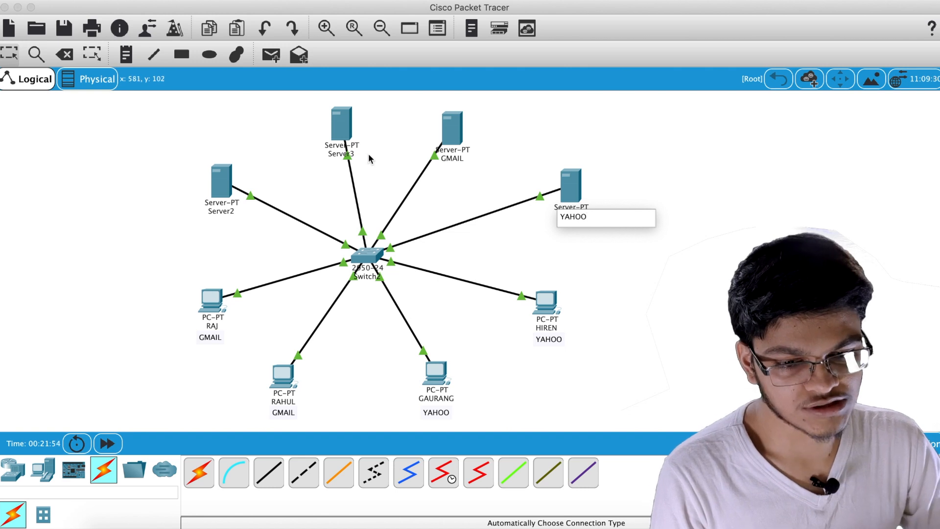
Rename Server3 to DNS and Server2 to DHCP
left_click(341, 153)
left_click_drag(377, 154, 329, 154)
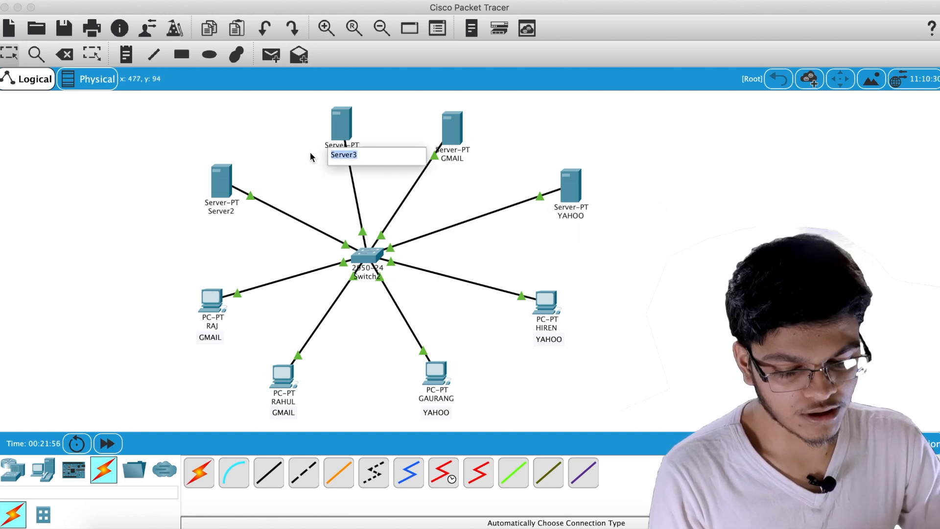
type("DNS")
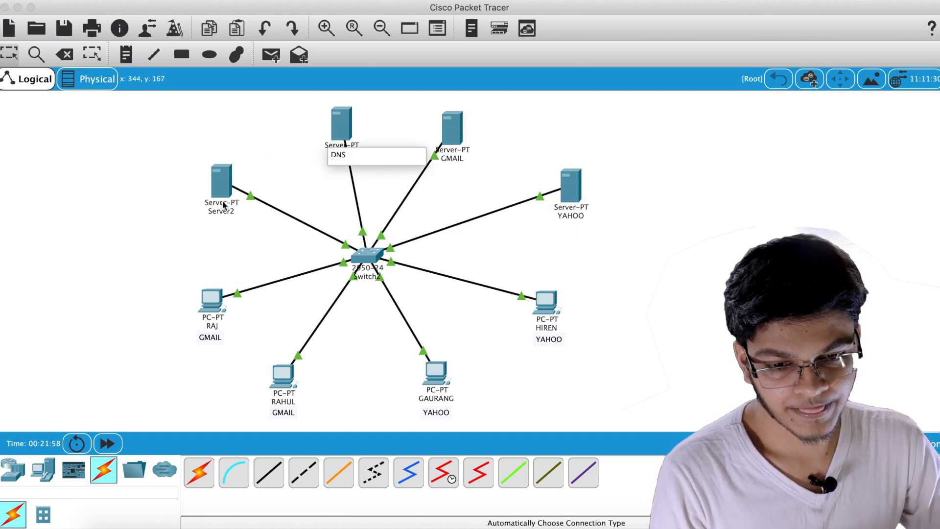
left_click(226, 212)
left_click_drag(269, 212, 176, 213)
type("DHCP")
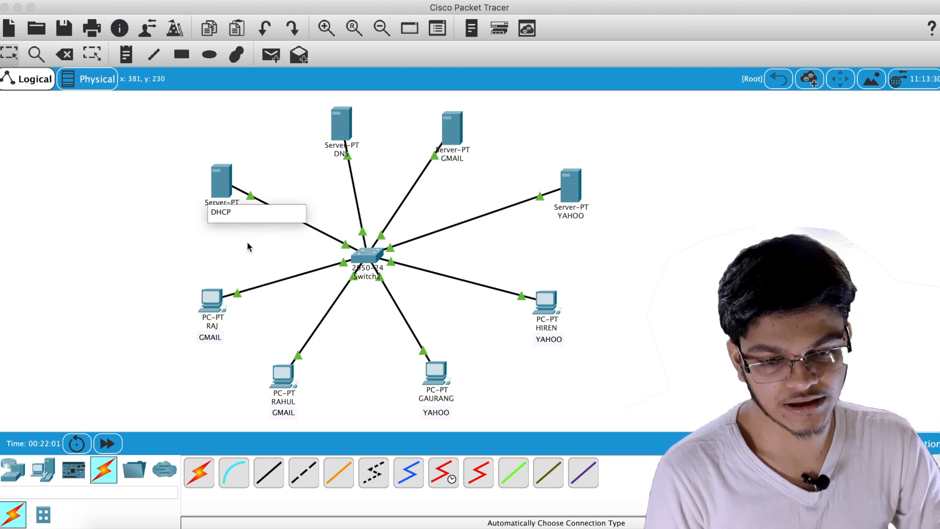
key("Return")
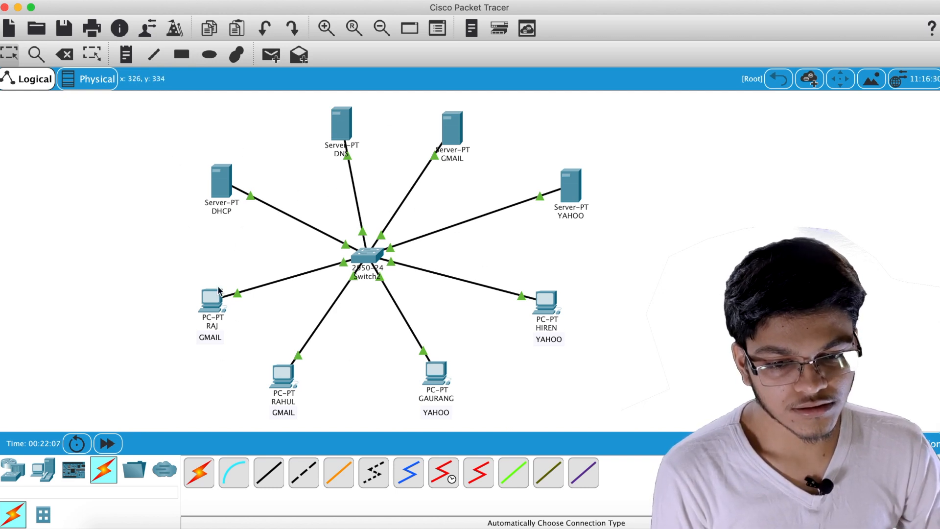
Look over the DHCP server's Desktop apps
left_click(223, 183)
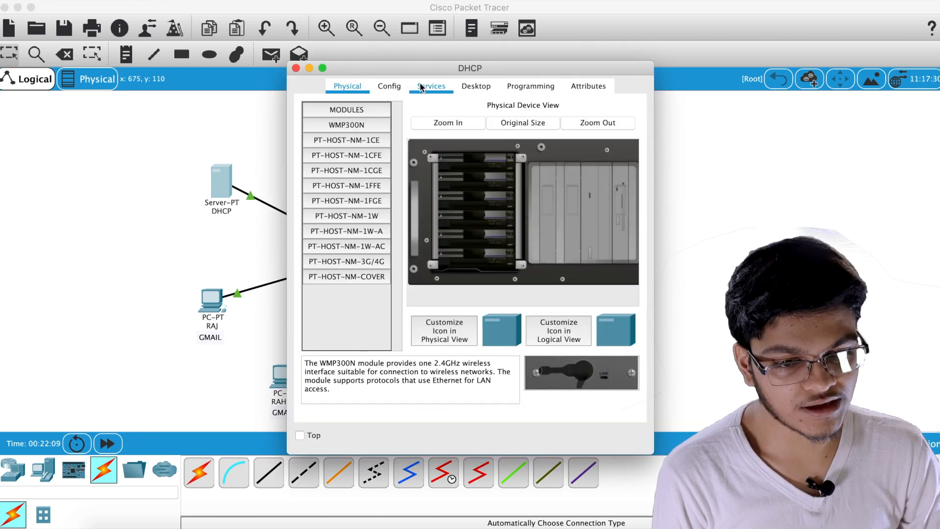
left_click(496, 89)
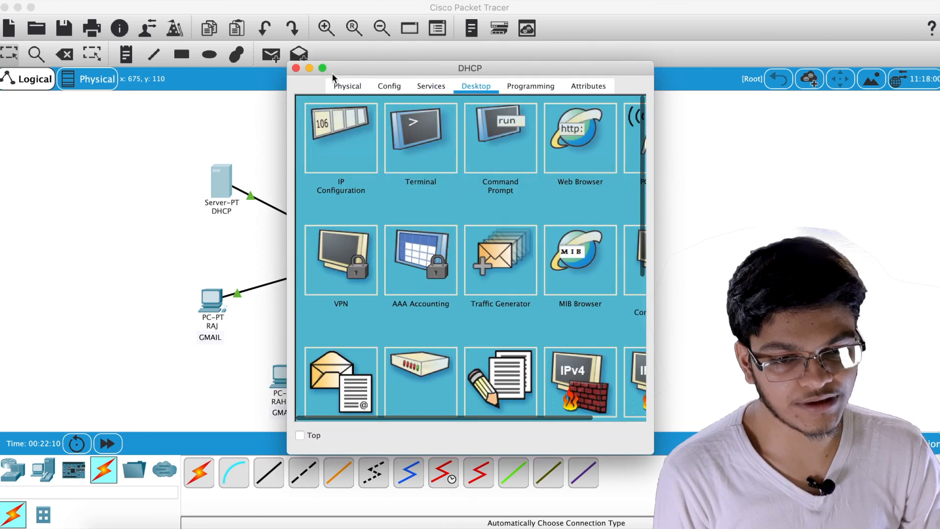
left_click(296, 68)
Start a 'NETWORK 192.168.1.0' note above the DHCP server
left_click(128, 54)
left_click(119, 112)
type("192")
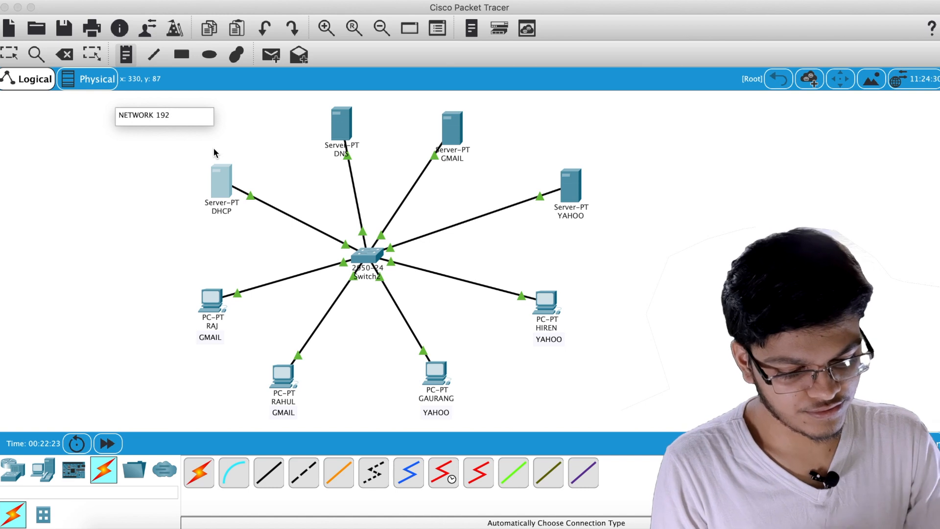
Finish the NETWORK 192.168.1.0 note and add a 192.168.1.1 note under DHCP
type(".168.1")
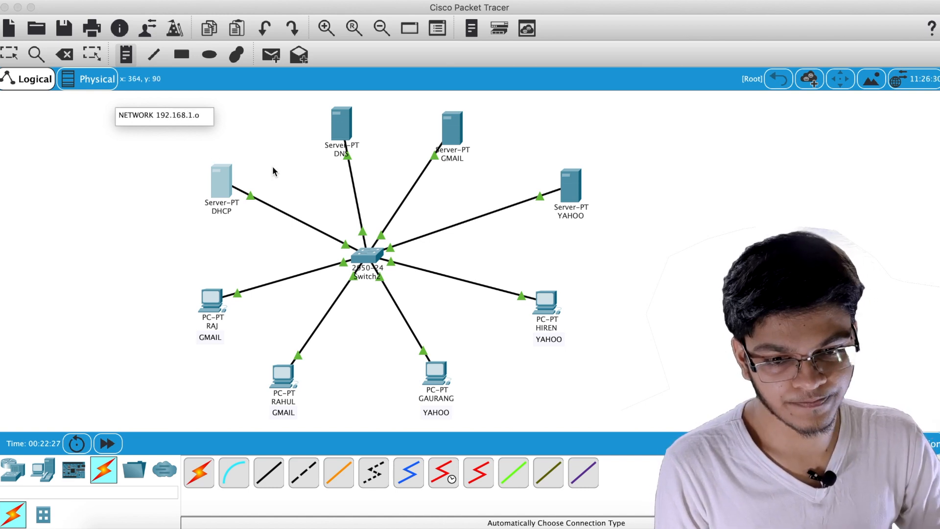
type(".0")
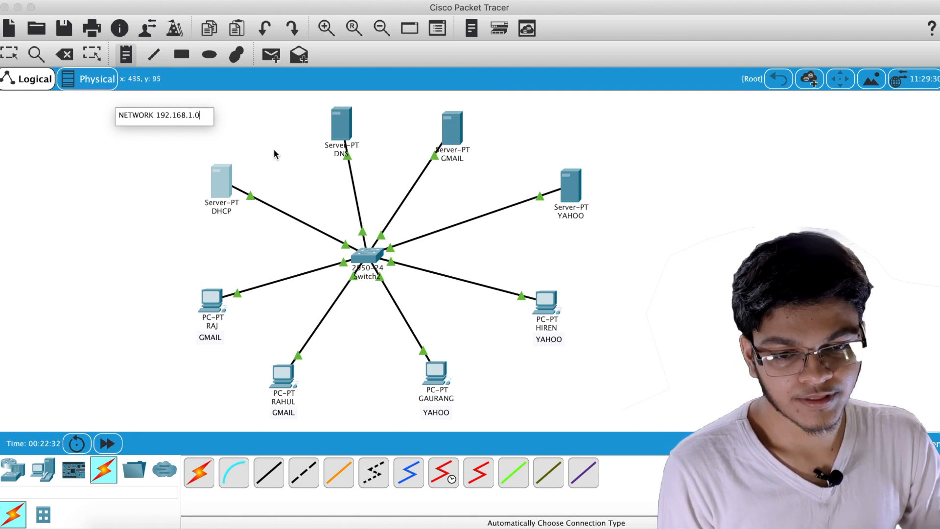
left_click(237, 224)
type("192.168")
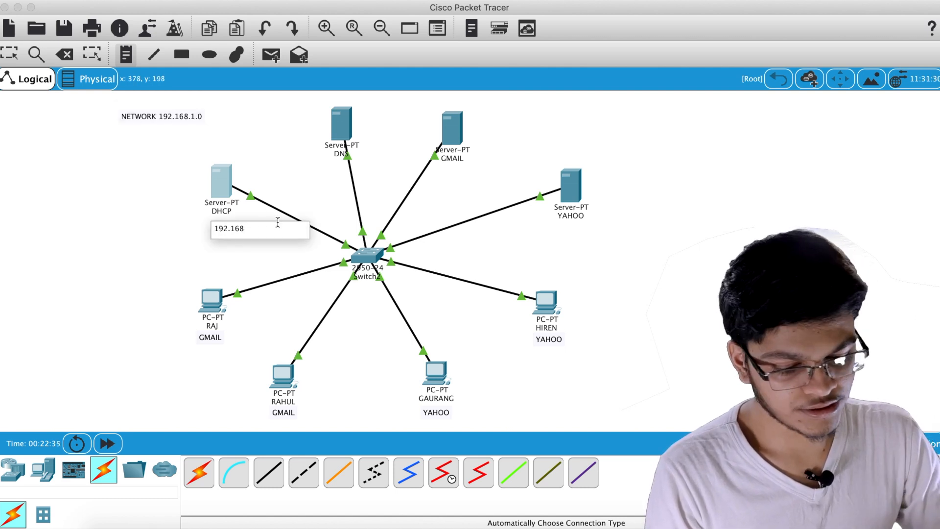
type(".1.1")
Add address notes 192.168.1.2, .3 and .4 under DNS, GMAIL and YAHOO
left_click(334, 168)
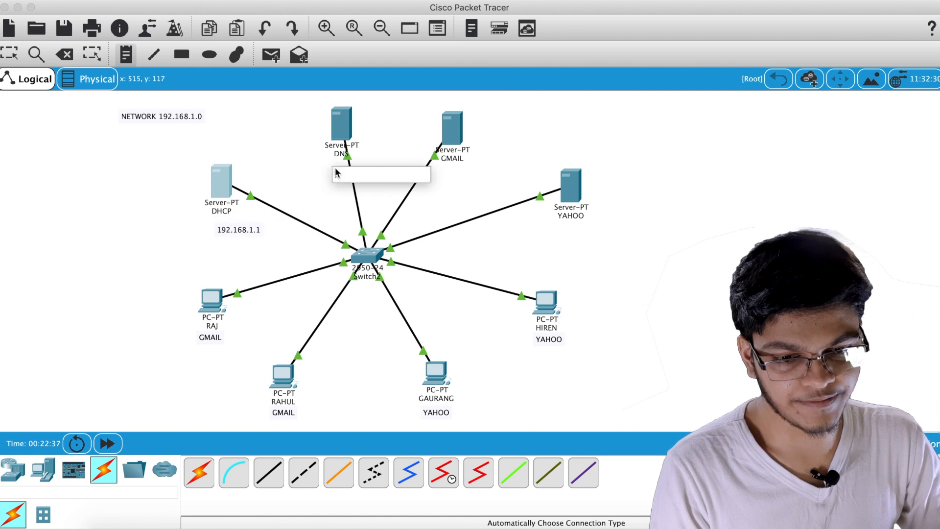
left_click(442, 167)
type("192.168.1.3")
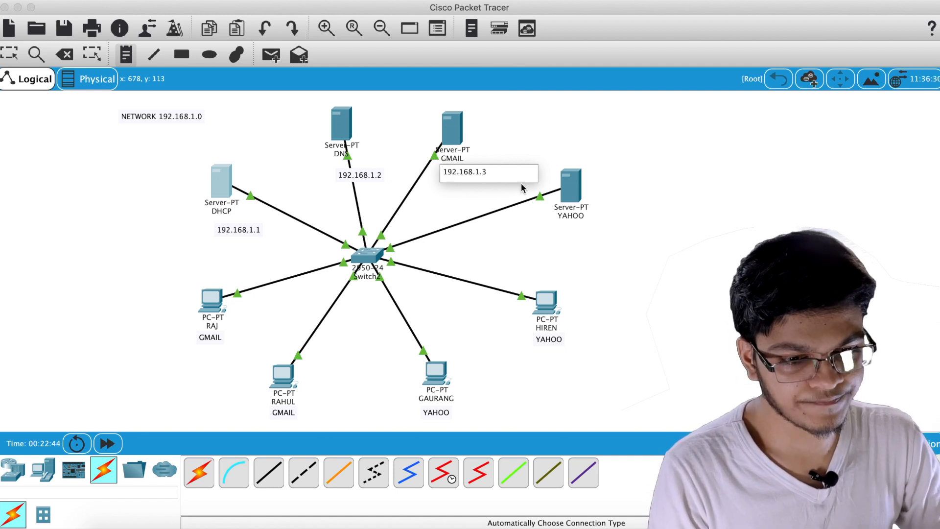
left_click(562, 225)
type("192.168.1.4")
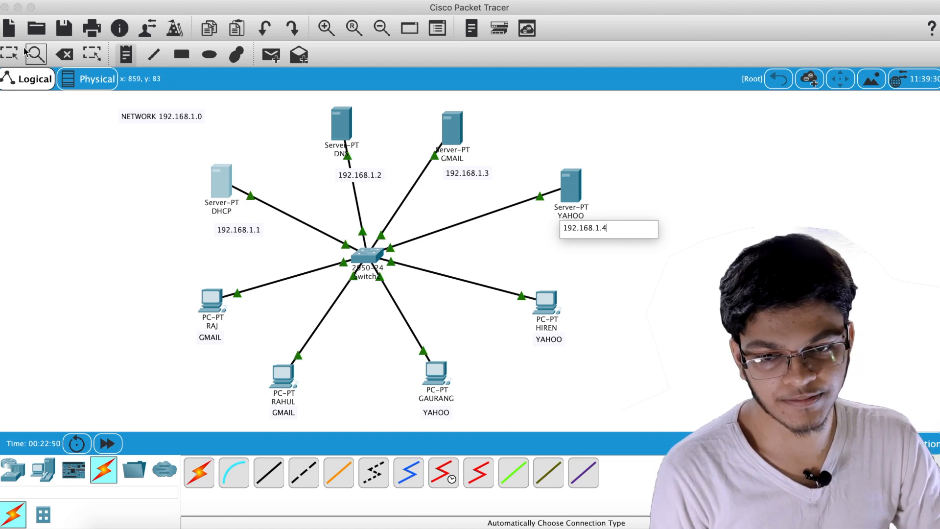
left_click(4, 52)
Align the YAHOO, DNS and DHCP address notes beside their servers
left_click_drag(600, 230, 589, 230)
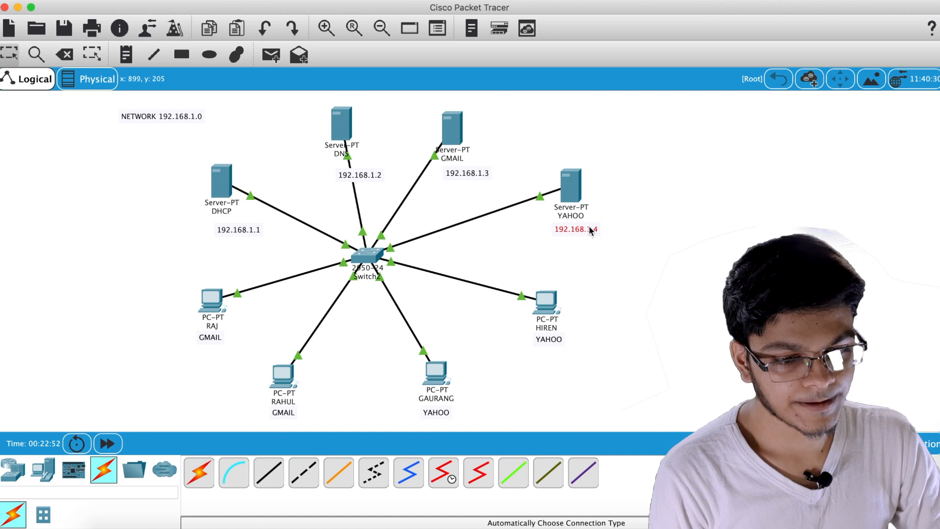
left_click_drag(477, 171, 474, 169)
left_click_drag(364, 172, 360, 164)
left_click_drag(243, 230, 227, 223)
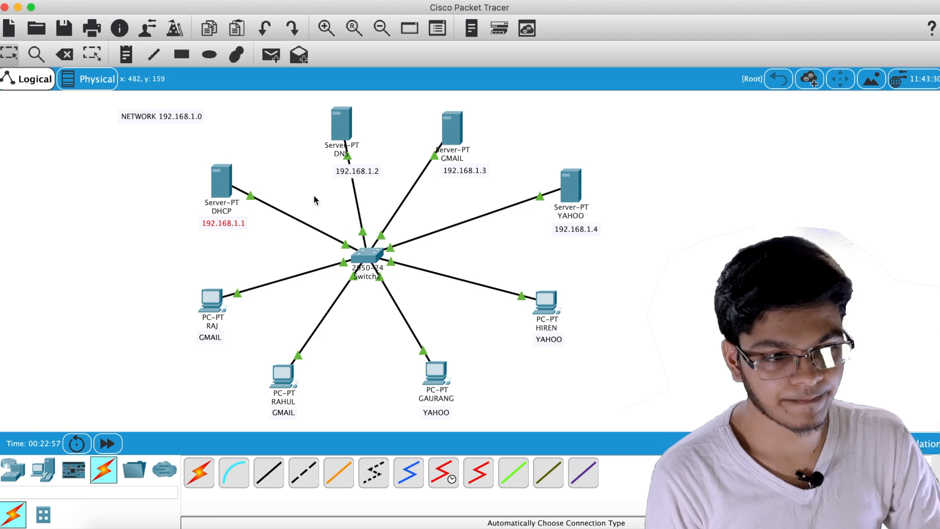
left_click(227, 176)
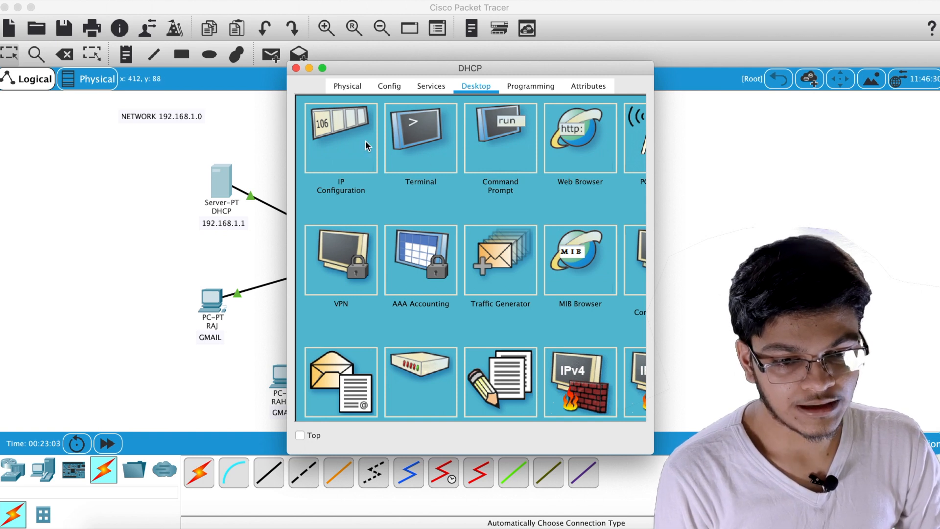
Enter 192.168.1.1 as the DHCP server's IP and gateway, with DNS server 192.168.1.2
left_click(350, 153)
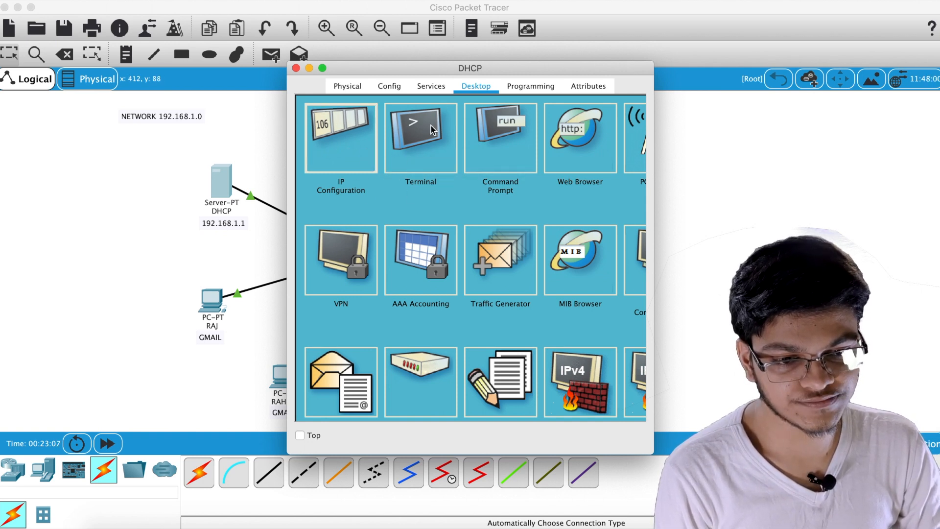
left_click(354, 141)
left_click(429, 171)
type("192.168.1")
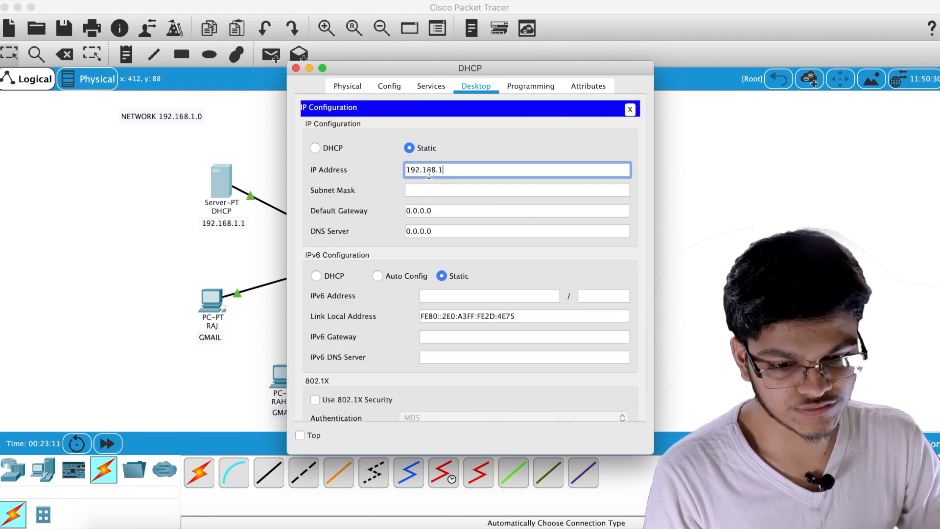
type(".1")
left_click(461, 190)
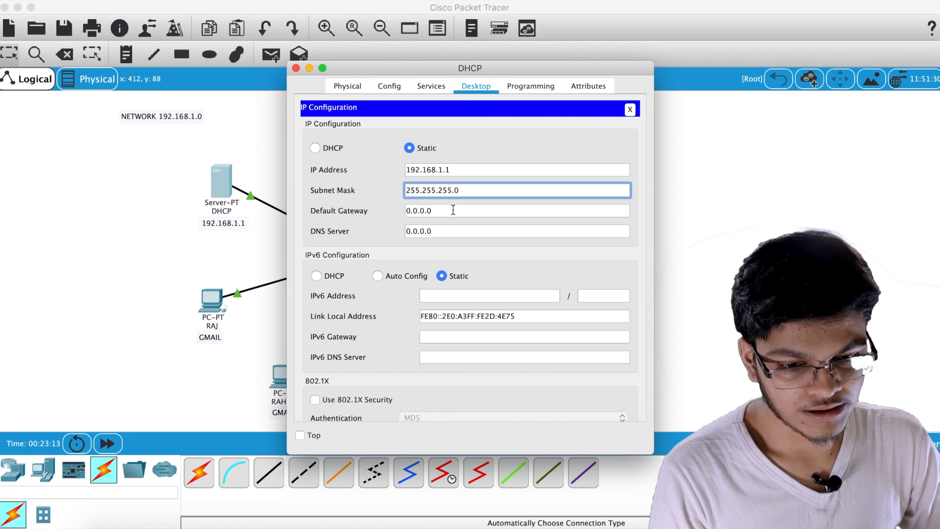
left_click(453, 211)
type("192.168.1.1")
left_click_drag(450, 232, 334, 232)
key("BackSpace")
left_click_drag(466, 69, 583, 55)
type("192.168.1.2")
left_click(606, 138)
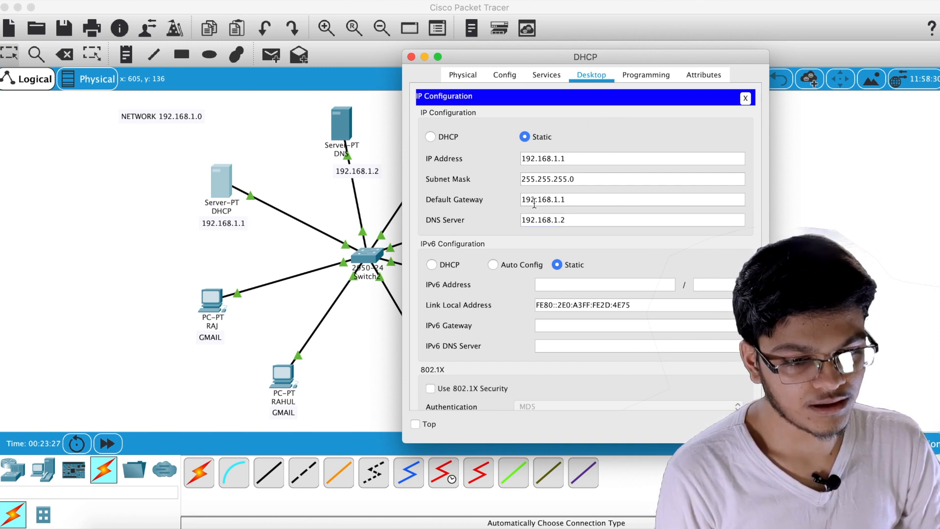
Give the DHCP pool a new name and set its default gateway to 192.168.1.1
left_click(547, 75)
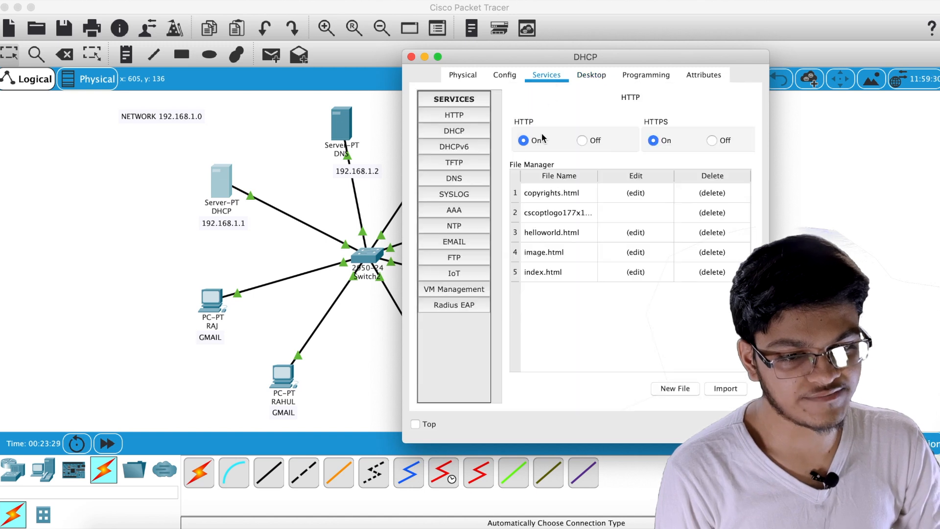
left_click(468, 132)
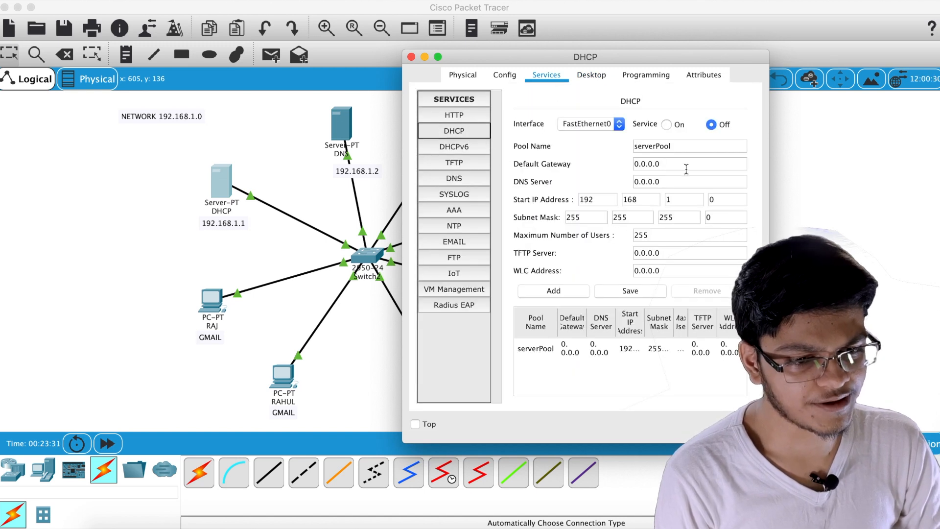
left_click_drag(680, 145, 559, 145)
type("G")
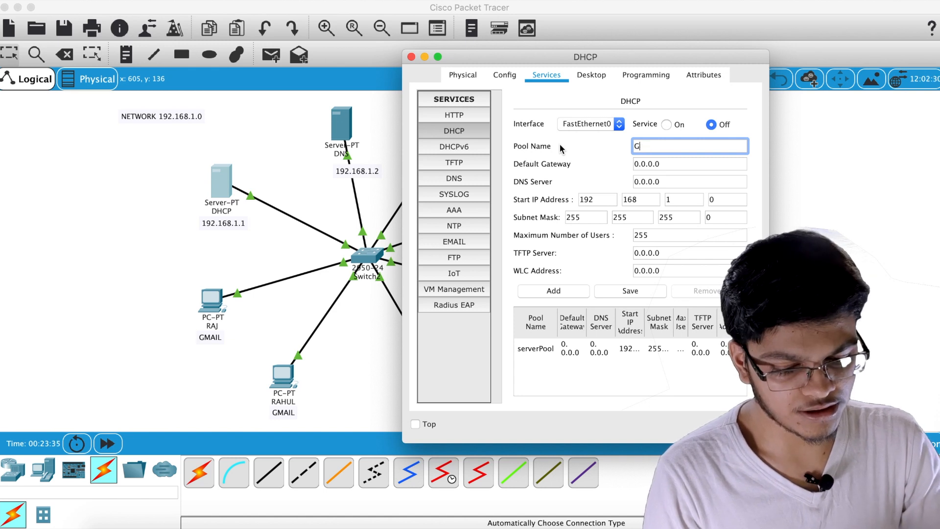
type("aurang")
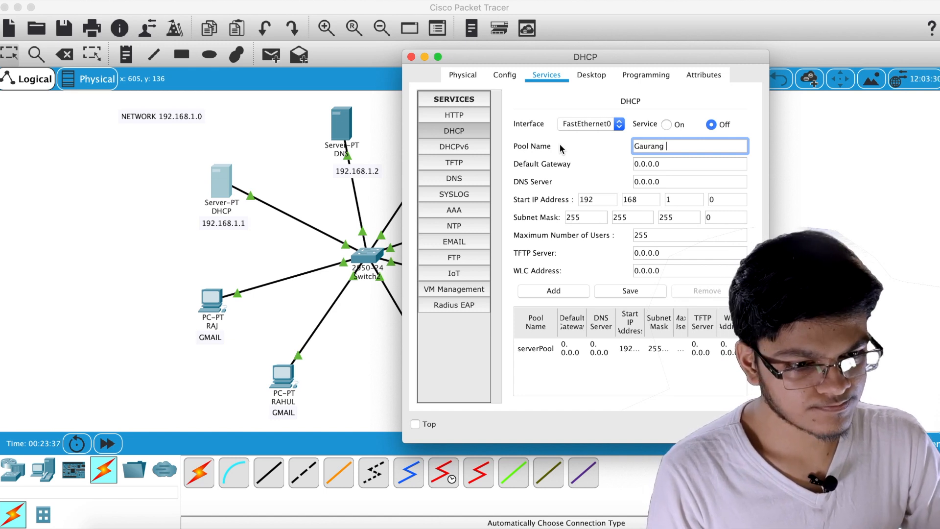
left_click_drag(676, 152, 628, 152)
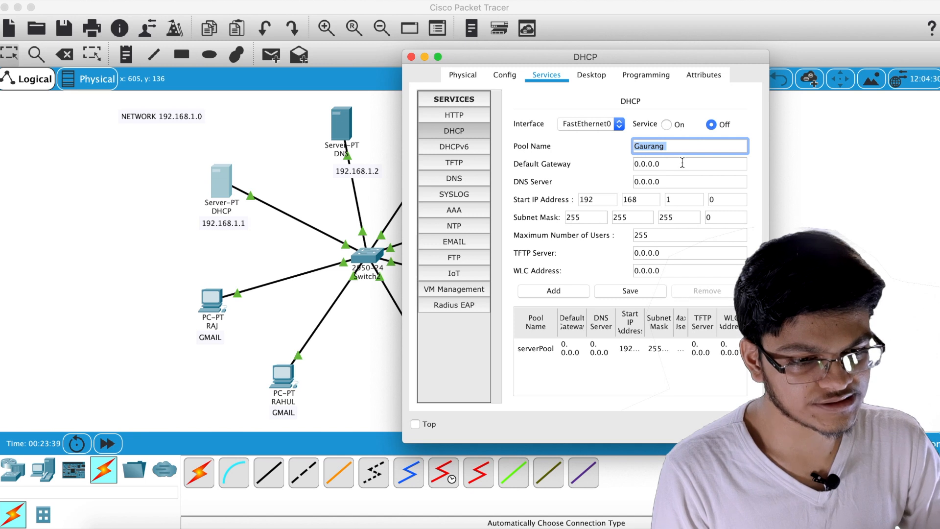
key("Tab")
key("End")
type("192.")
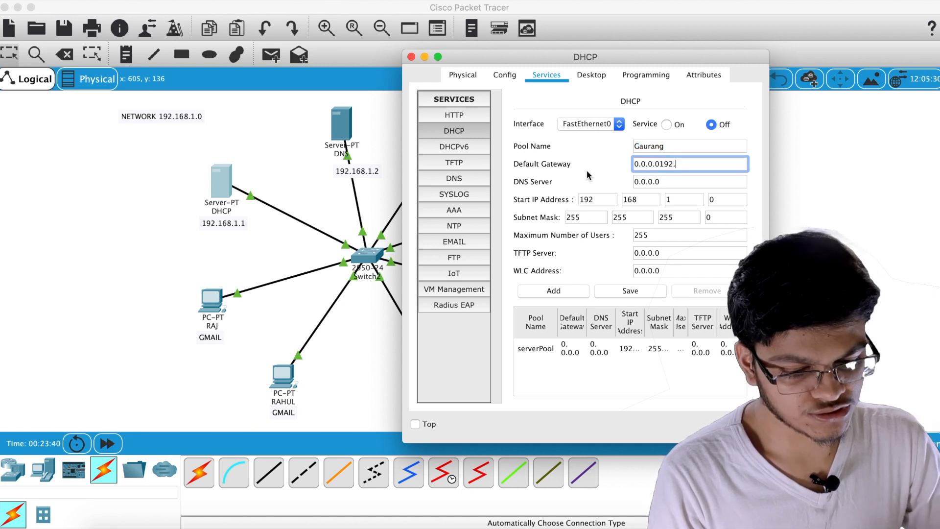
type("168.1.1")
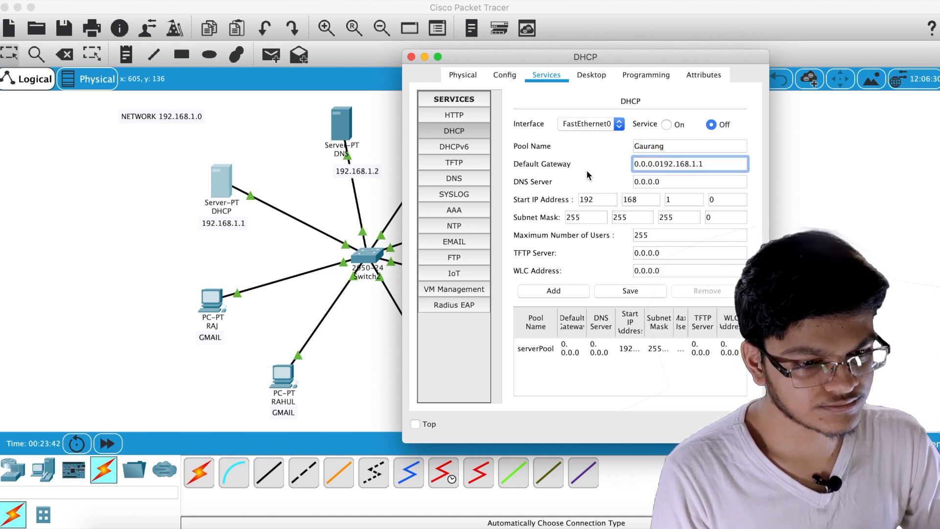
left_click_drag(659, 164, 518, 164)
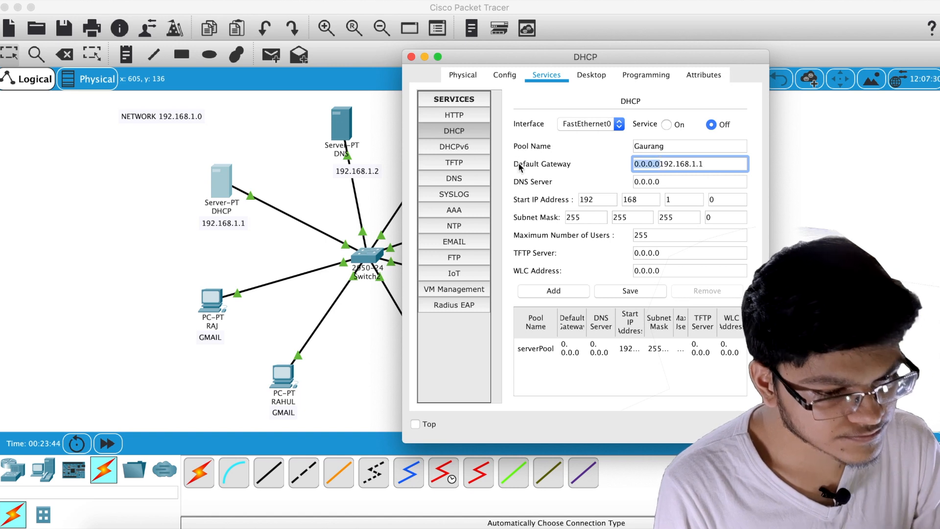
key("BackSpace")
Set pool DNS 192.168.1.2 and start address 192.168.1.5, add the pool, and enable DHCP
left_click(679, 180)
left_click_drag(679, 180, 566, 183)
type("192.168.1.2")
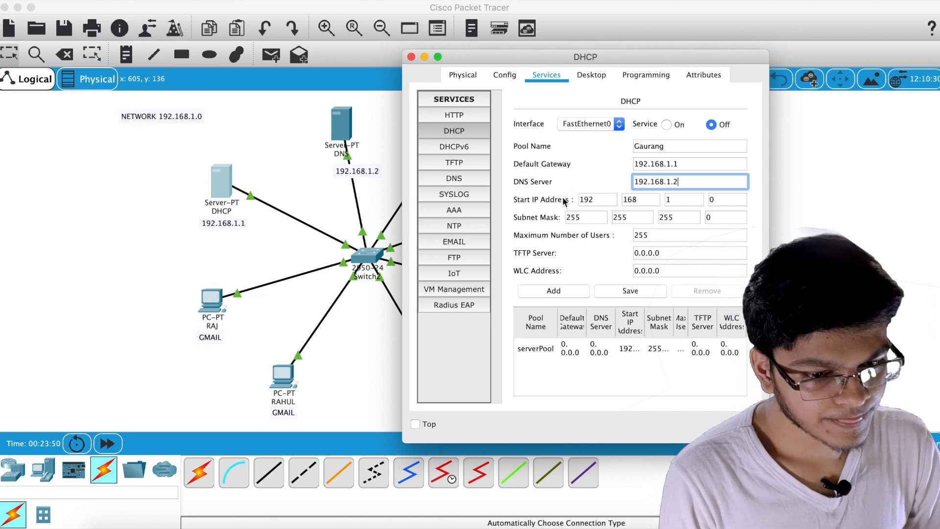
left_click(733, 199)
key("BackSpace")
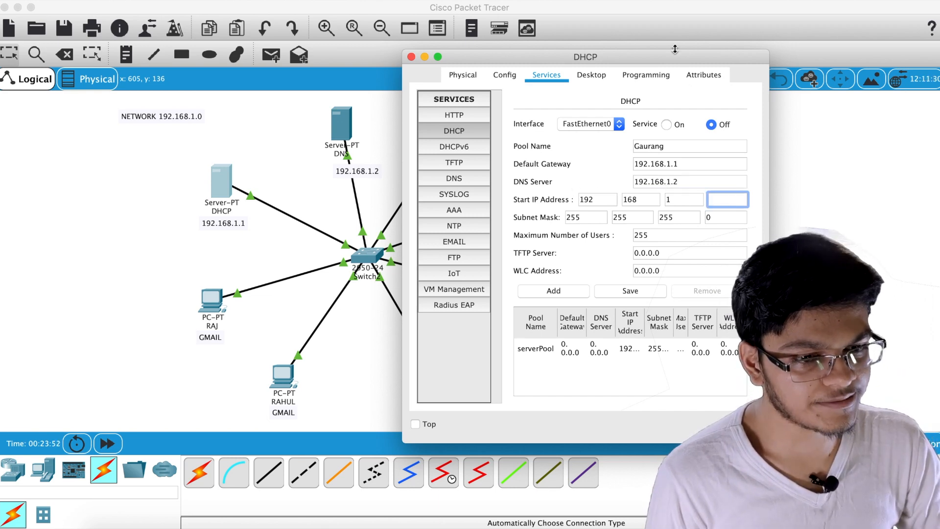
mouse_move(673, 60)
left_mouse_down()
mouse_move(415, 67)
mouse_move(677, 42)
left_mouse_up()
type("5")
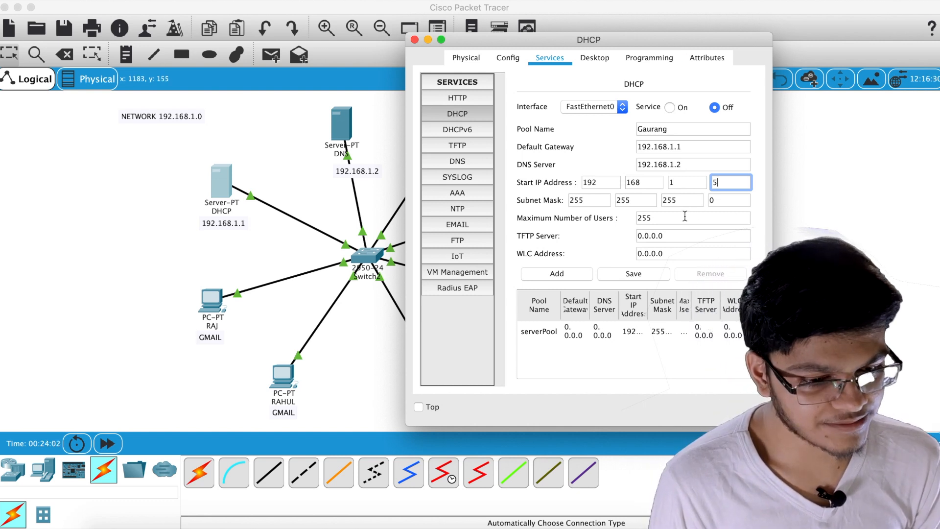
left_click(563, 272)
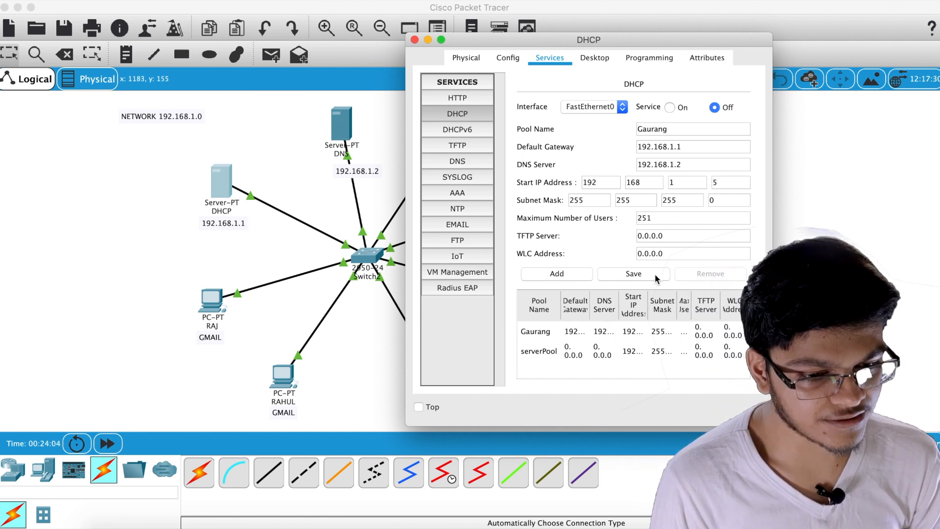
left_click(669, 107)
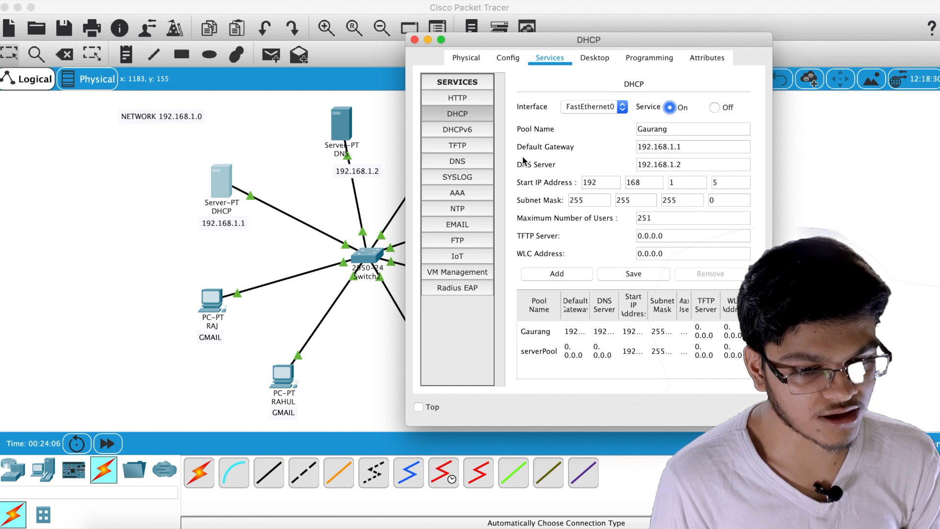
Switch the DNS server's IP configuration to DHCP, obtaining address 192.168.1.2
left_click(415, 39)
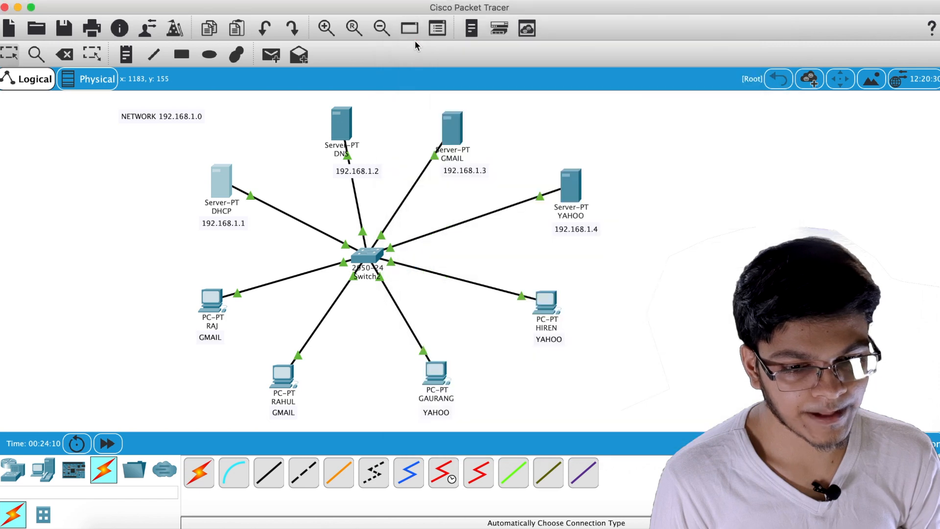
left_click(337, 125)
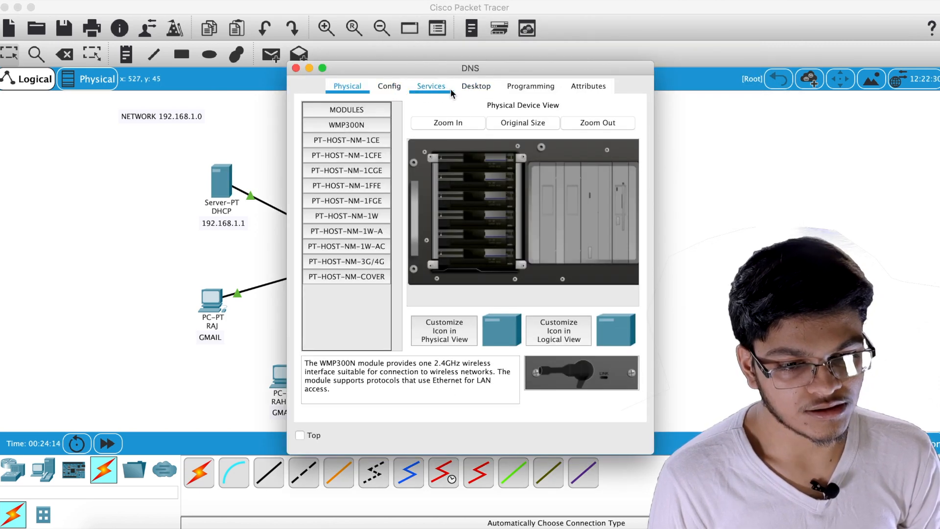
left_click(480, 89)
left_click(356, 128)
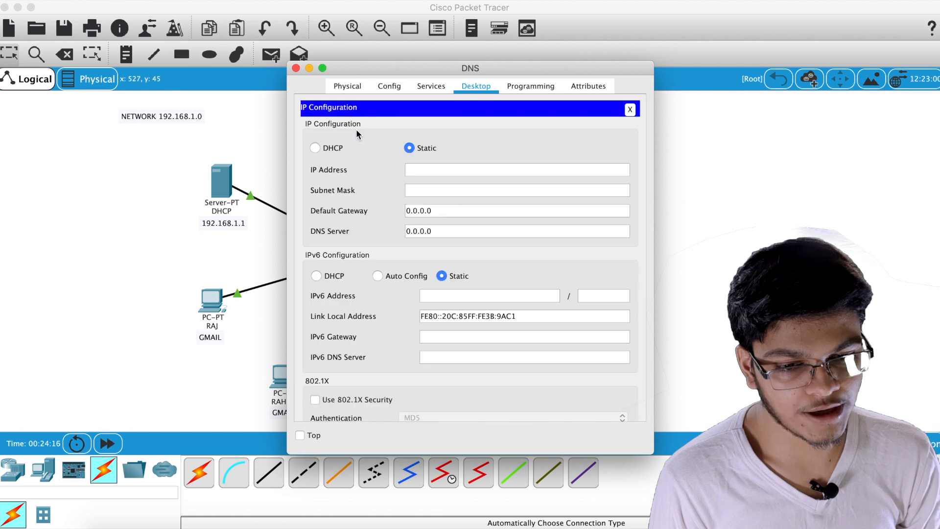
left_click(317, 148)
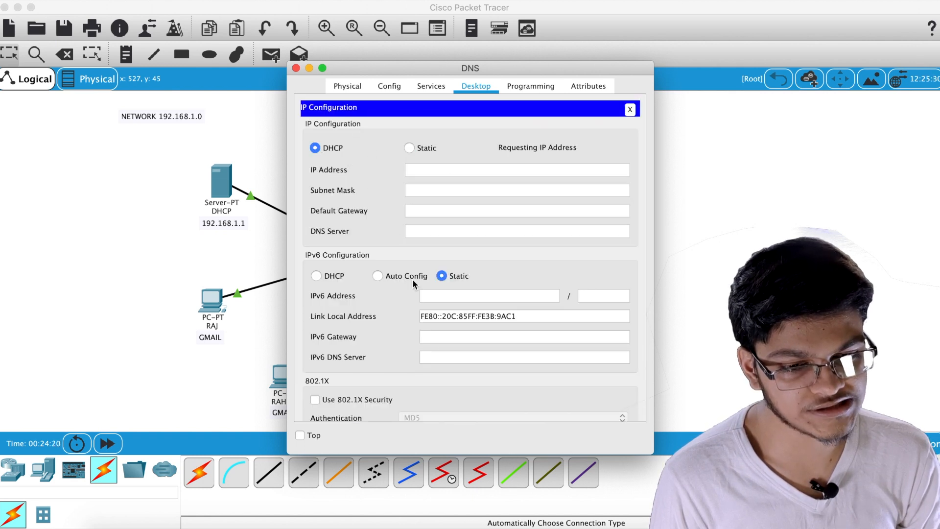
left_click_drag(465, 67, 593, 39)
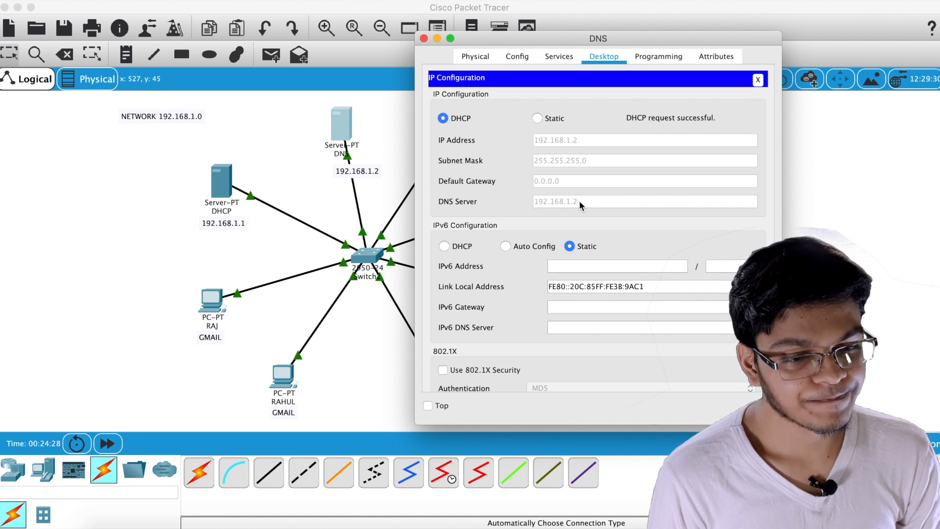
Add DNS A record dhcp → 192.168.1.1 on the DNS server
left_click(559, 56)
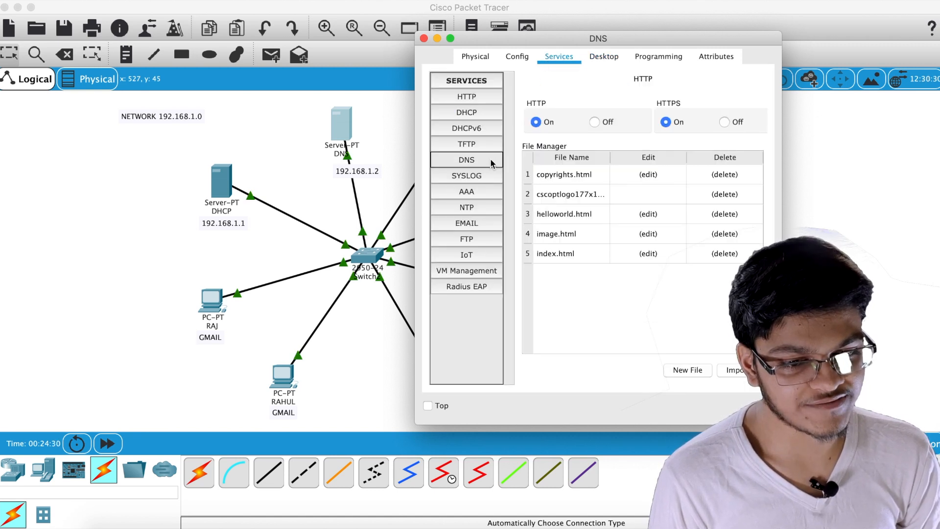
left_click(483, 158)
left_click_drag(612, 38, 687, 58)
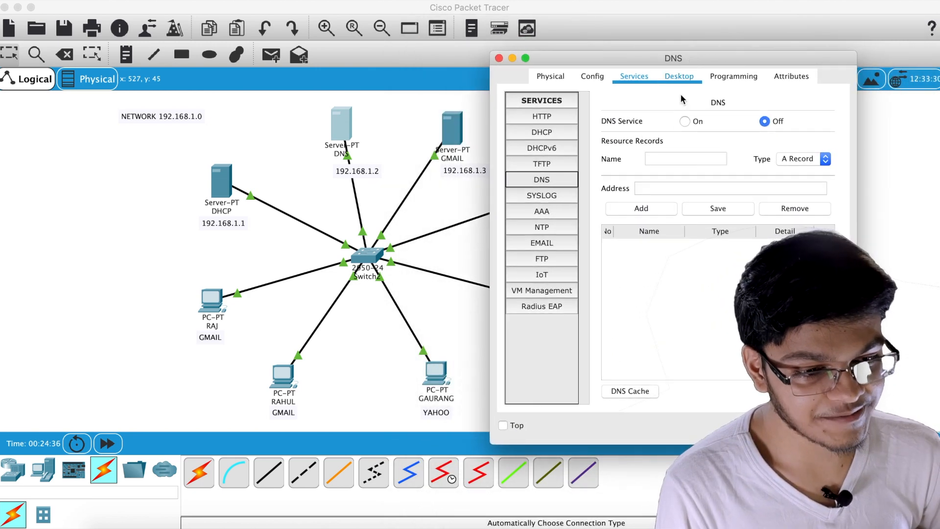
left_click(666, 156)
type("d")
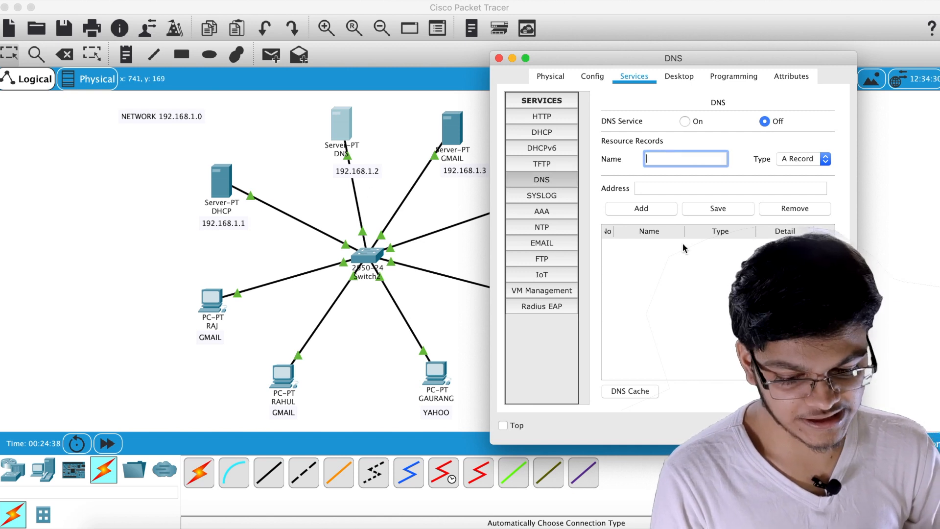
type("hcp")
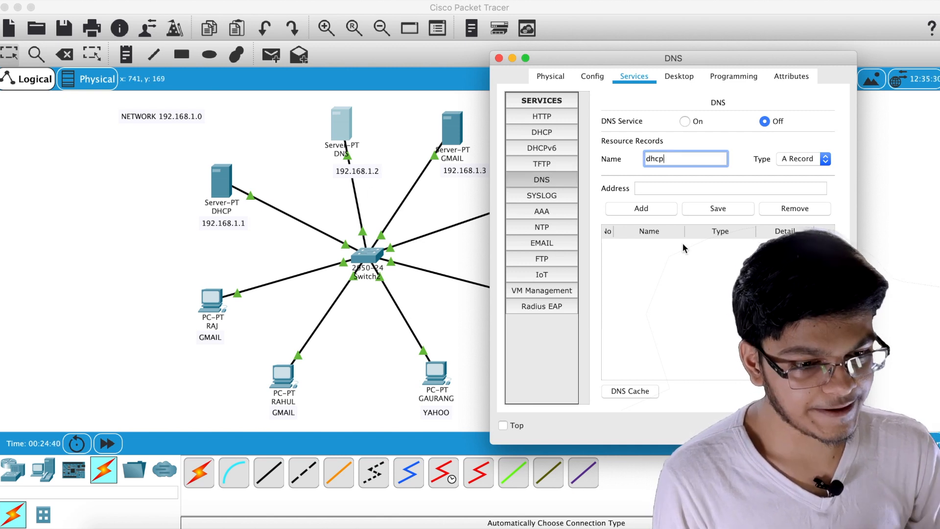
left_click(670, 188)
type("1")
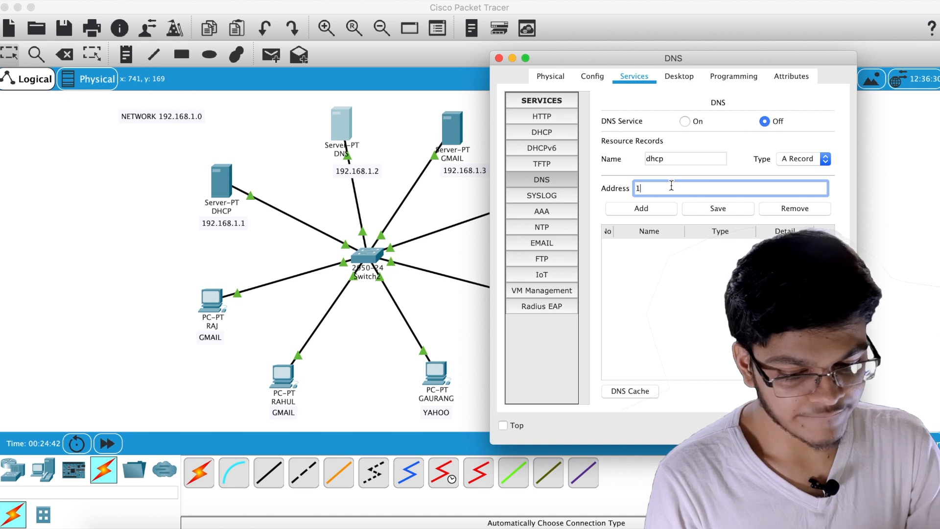
type("92.168")
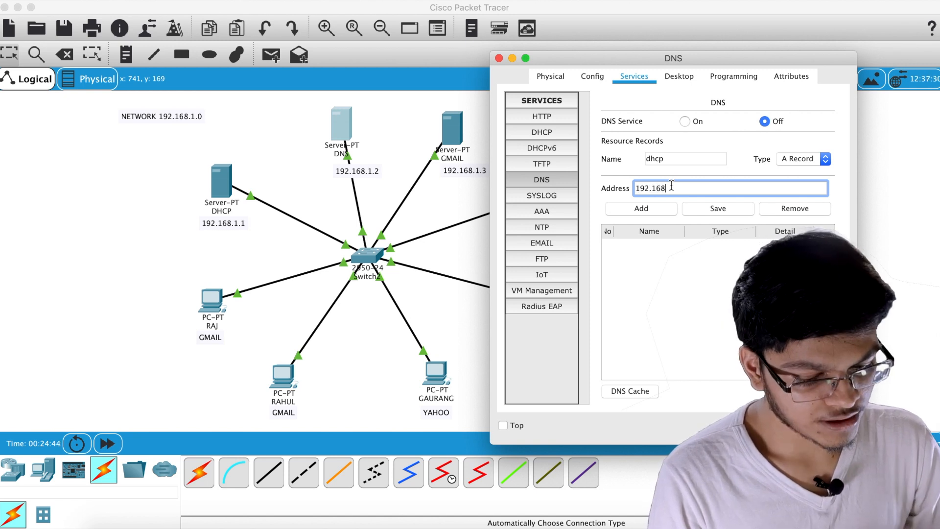
type(".1.1")
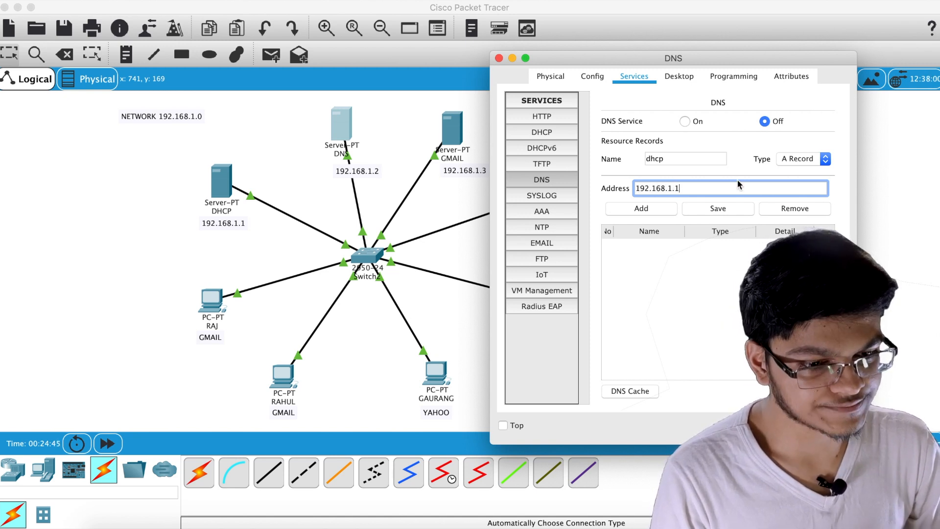
left_click(647, 207)
Add DNS A record dns → 192.168.1.2
left_click(680, 157)
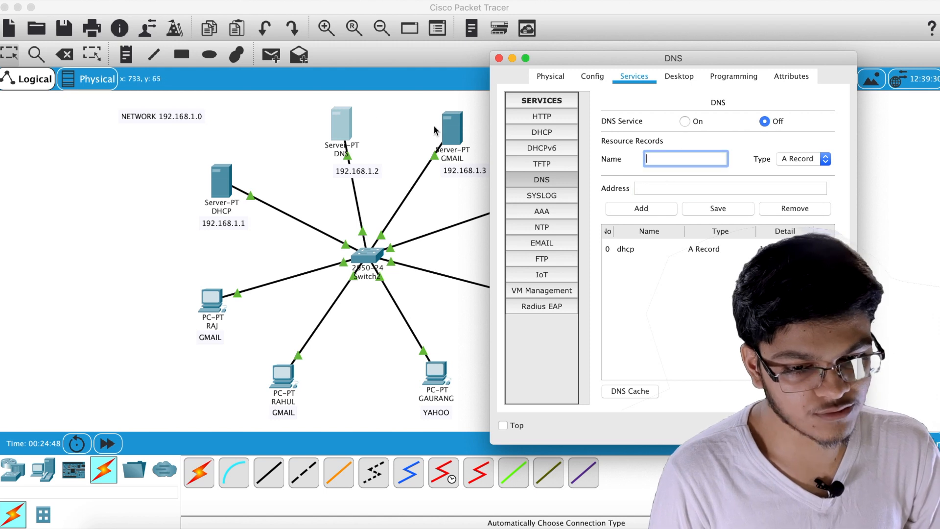
type("dns")
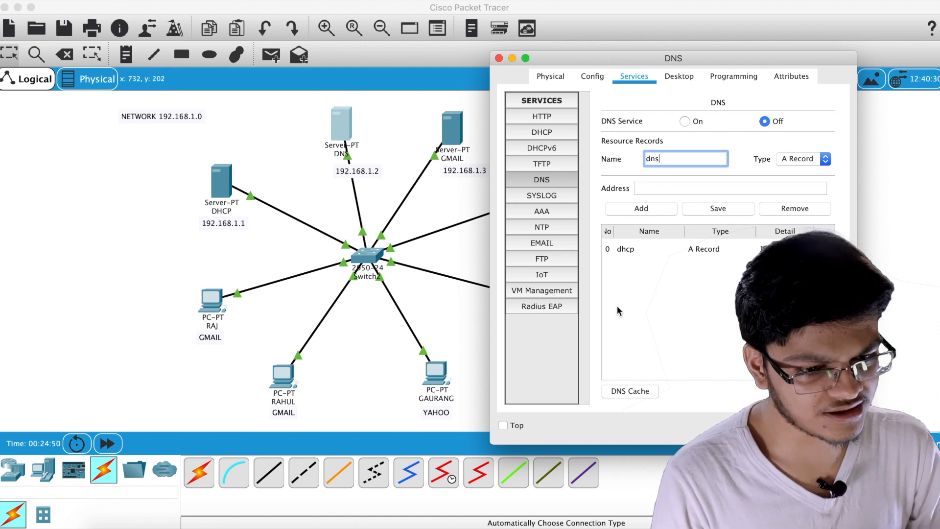
left_click(677, 187)
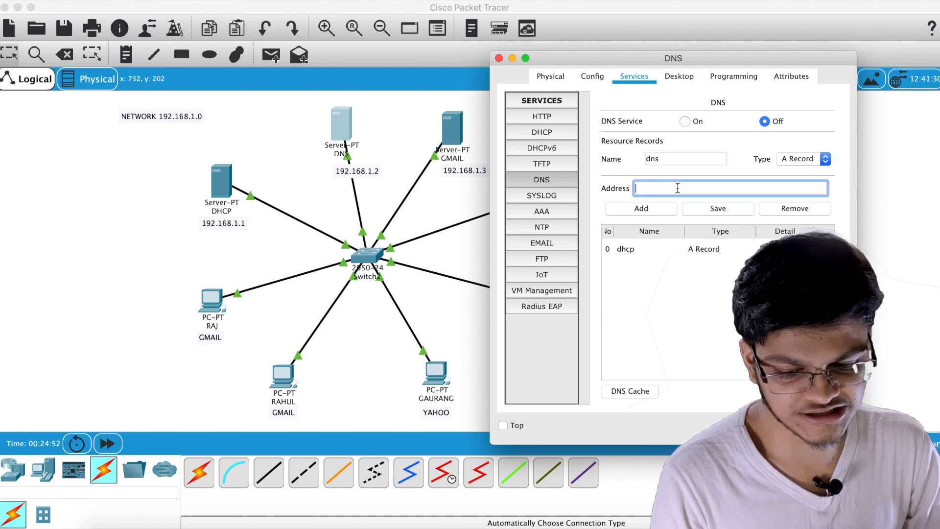
type("192.168.1.2")
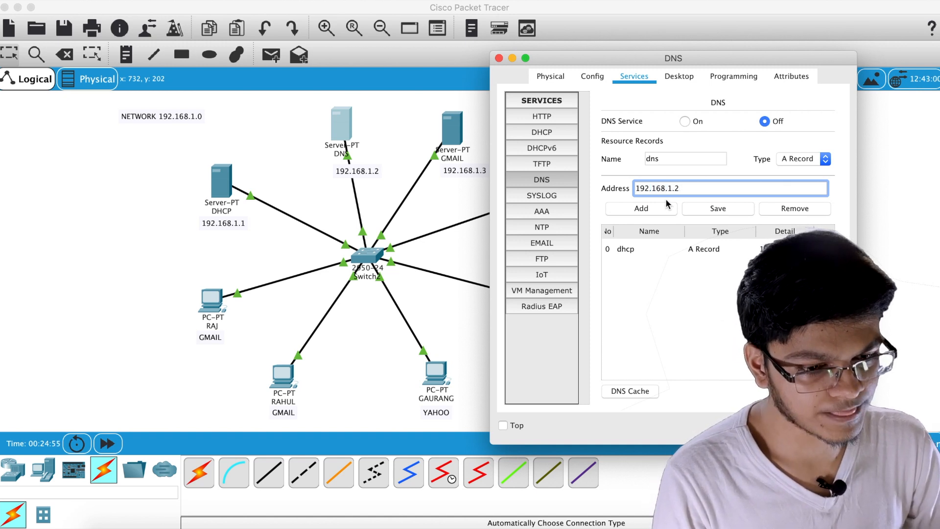
left_click(666, 200)
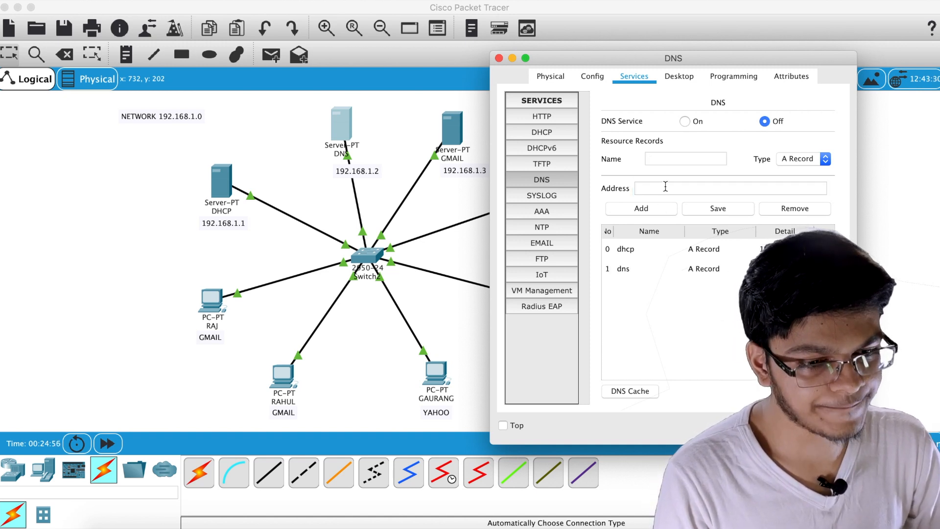
left_click_drag(693, 54, 177, 74)
left_click(166, 202)
Add A records gmail.com → 192.168.1.3 and yahoo.com → 192.168.1.4
left_click(175, 176)
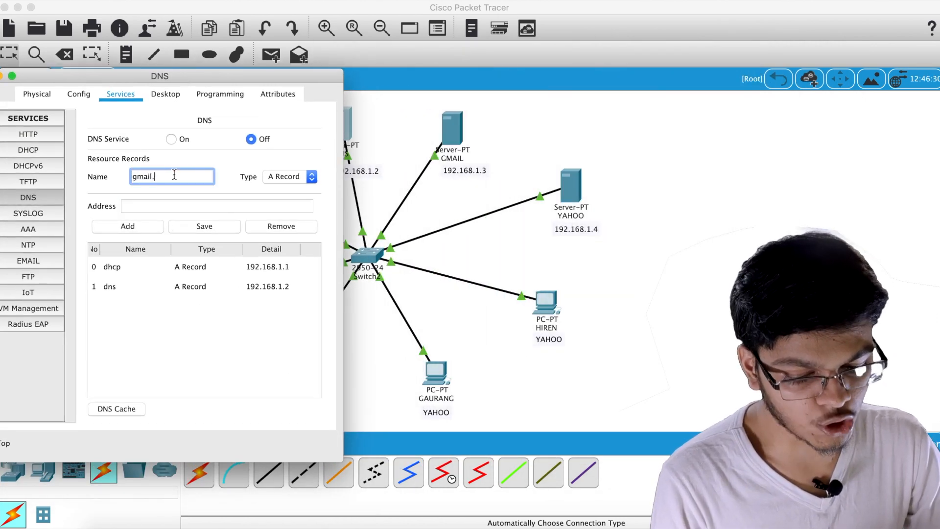
left_click(172, 202)
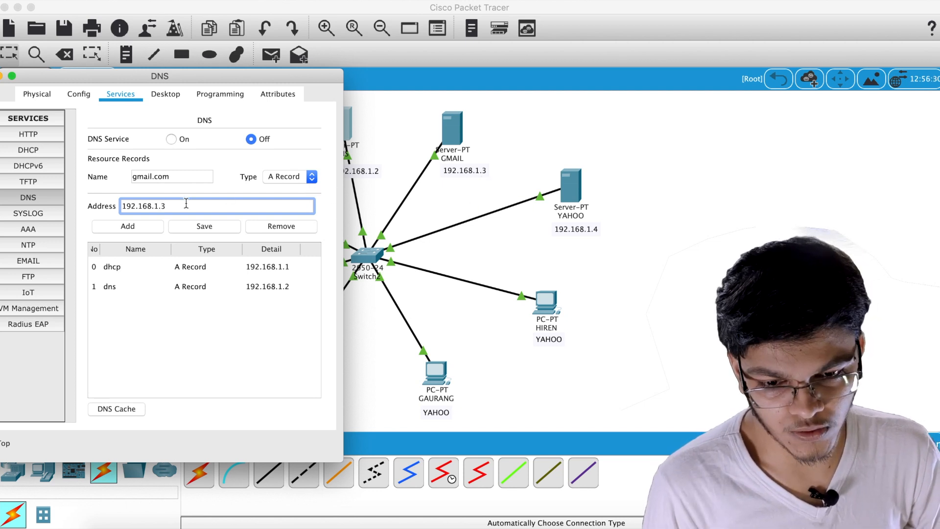
left_click(145, 226)
left_click(177, 177)
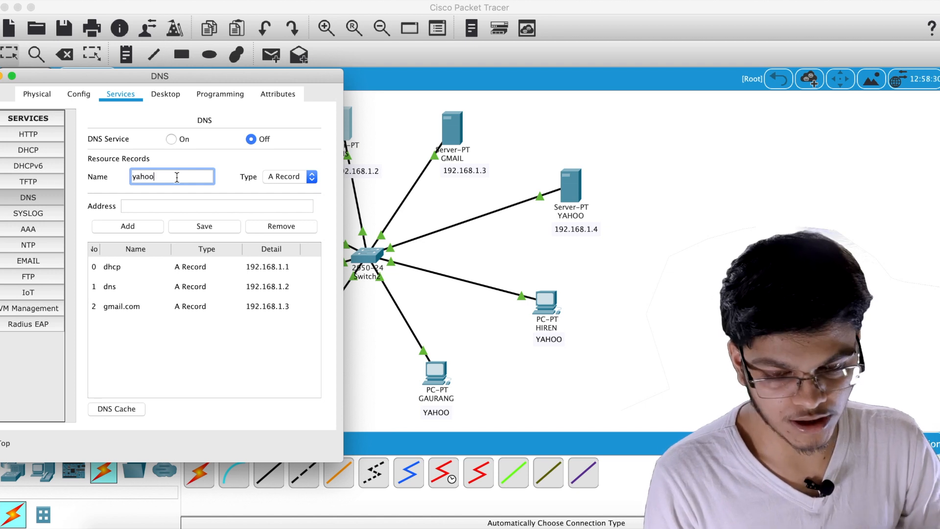
left_click(165, 203)
type("192.")
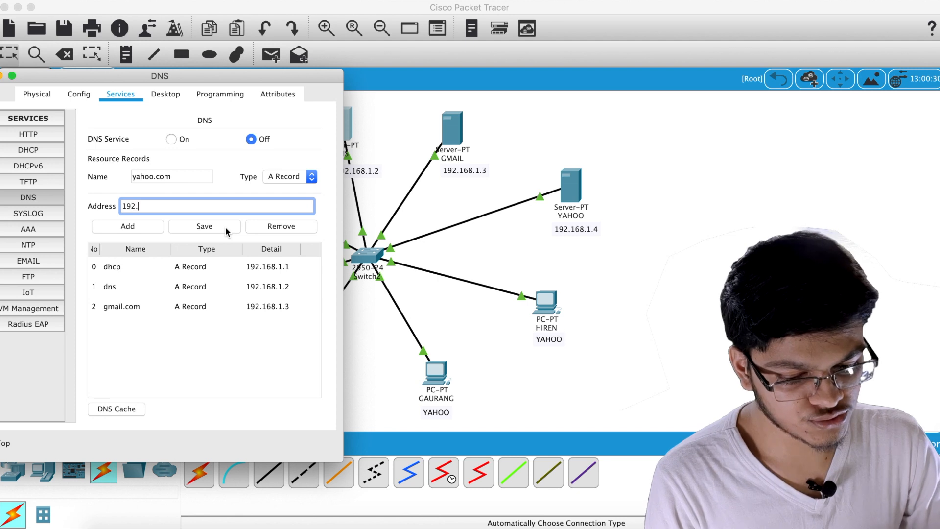
type("168.1.")
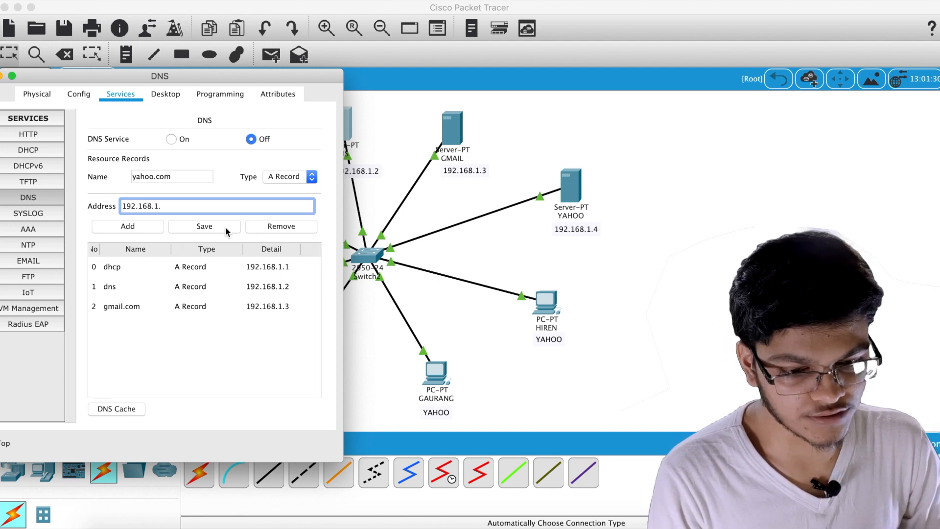
type("4")
left_click(147, 222)
Turn the DNS service on and close the DNS server's settings
left_click(171, 139)
left_click_drag(182, 75, 272, 74)
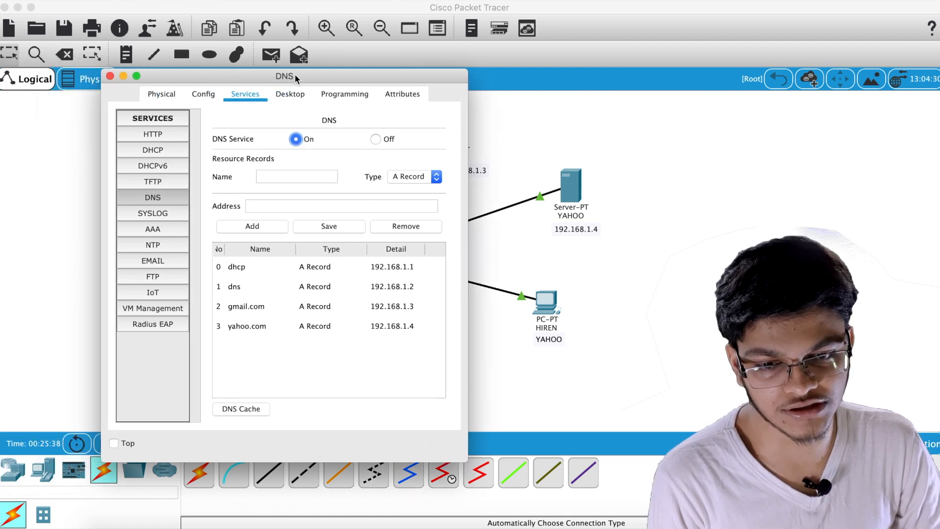
left_click(121, 75)
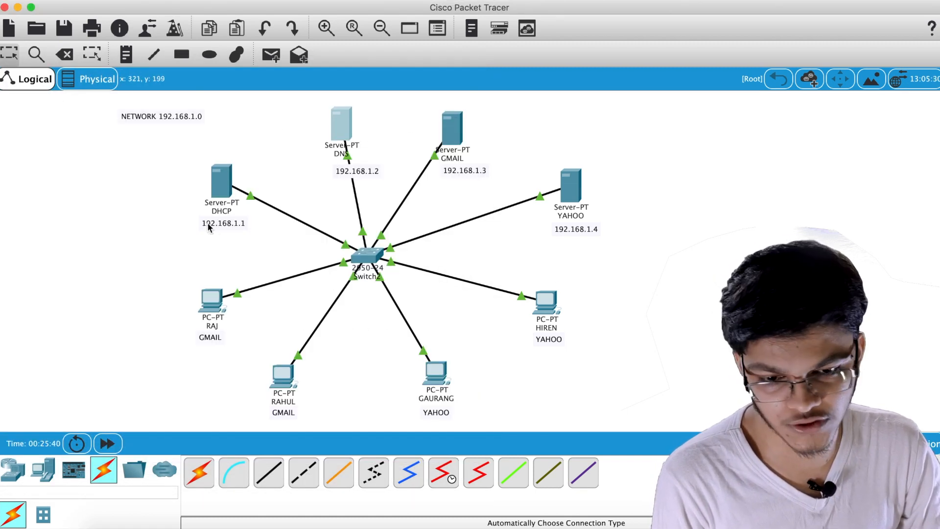
Switch the GMAIL server's IP configuration to DHCP
left_click(453, 128)
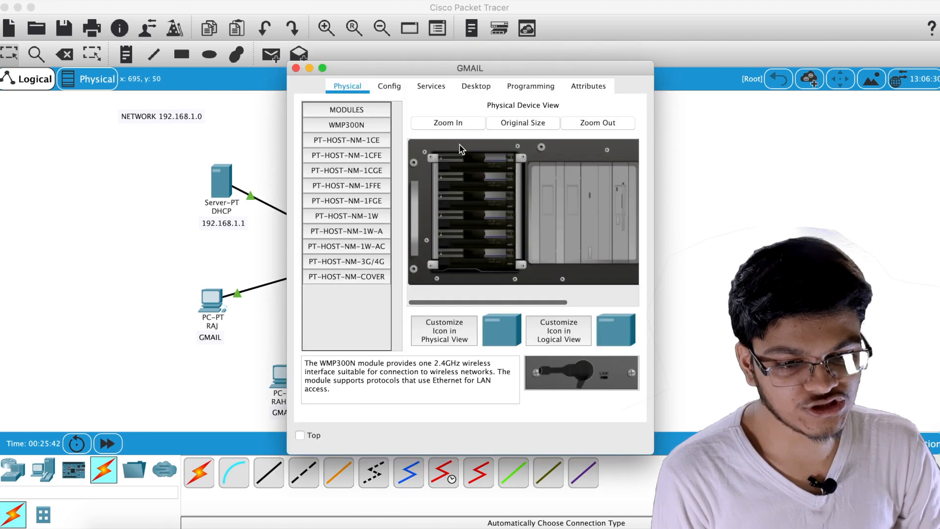
left_click(446, 90)
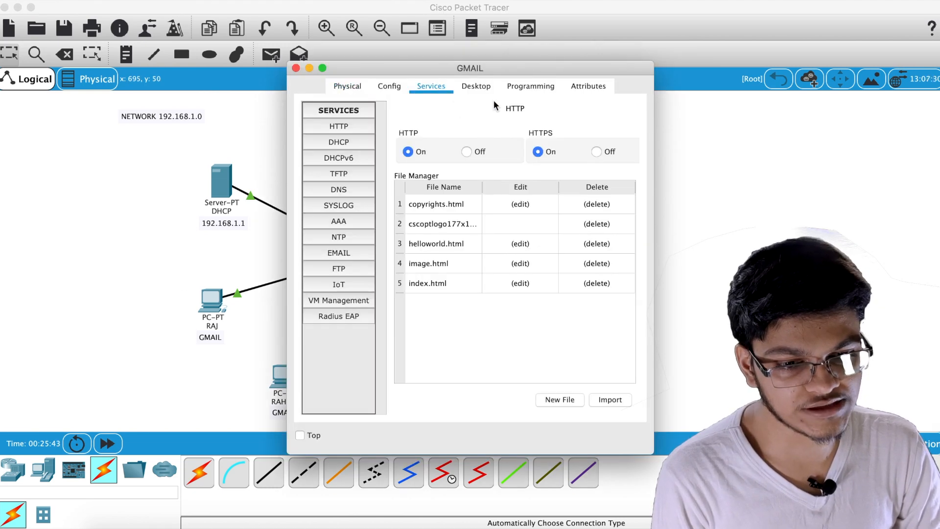
left_click(477, 87)
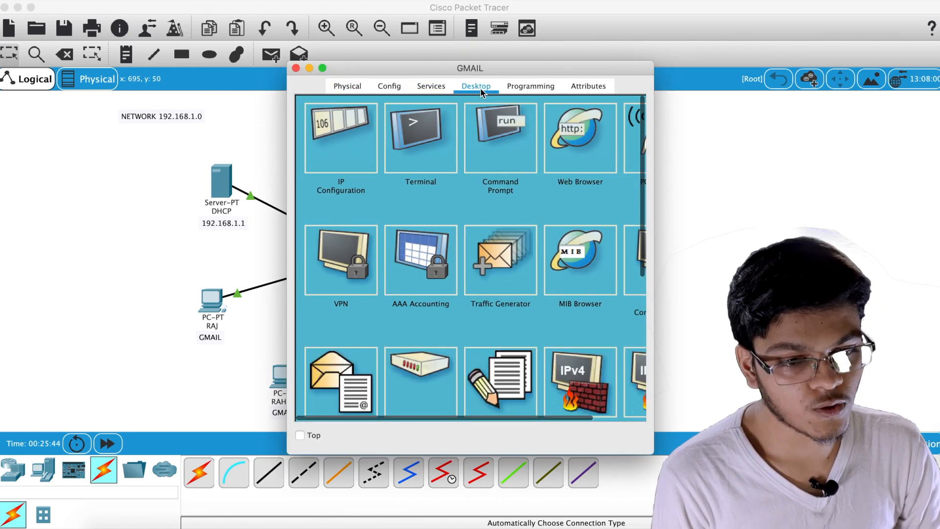
left_click(338, 144)
left_click(315, 149)
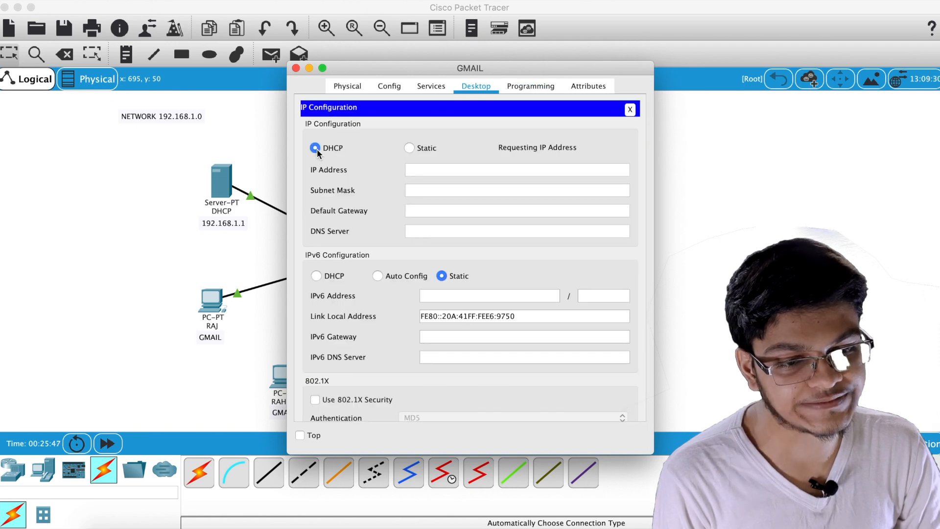
left_click_drag(486, 65, 461, 78)
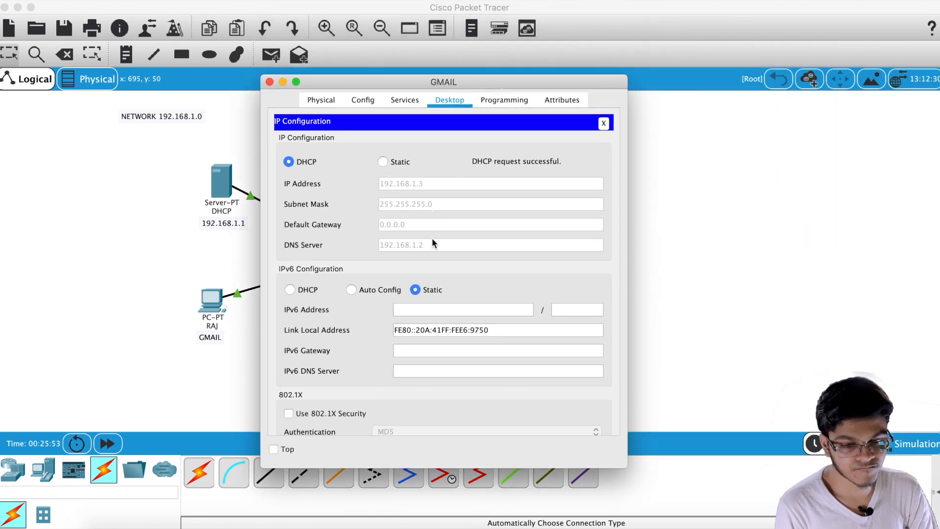
Turn off the GMAIL server's HTTP, HTTPS and TFTP services
left_click(407, 101)
left_click_drag(448, 81, 703, 79)
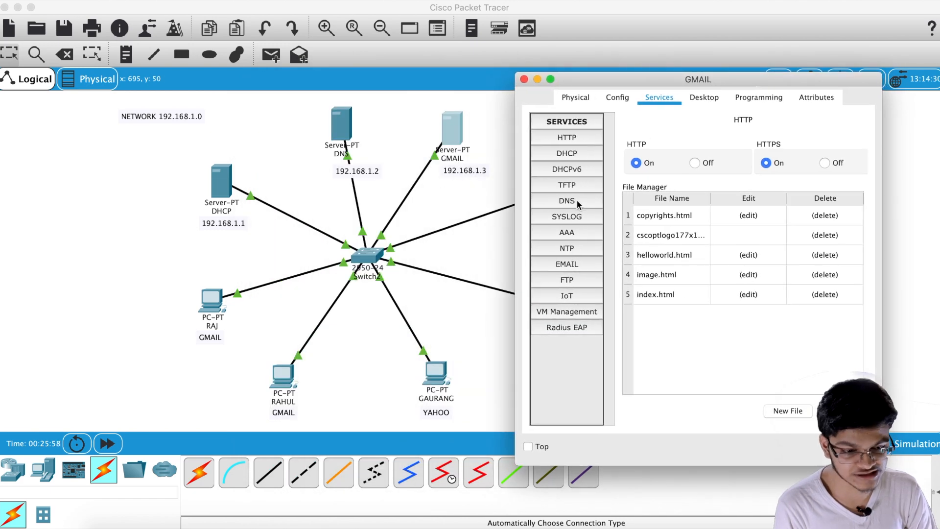
left_click(582, 152)
left_click(580, 137)
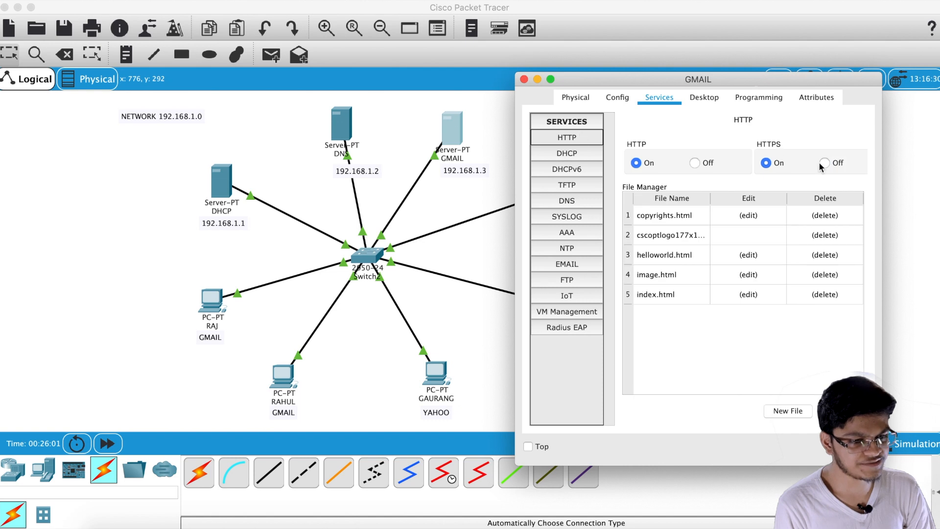
left_click(696, 162)
left_click(824, 163)
left_click(583, 151)
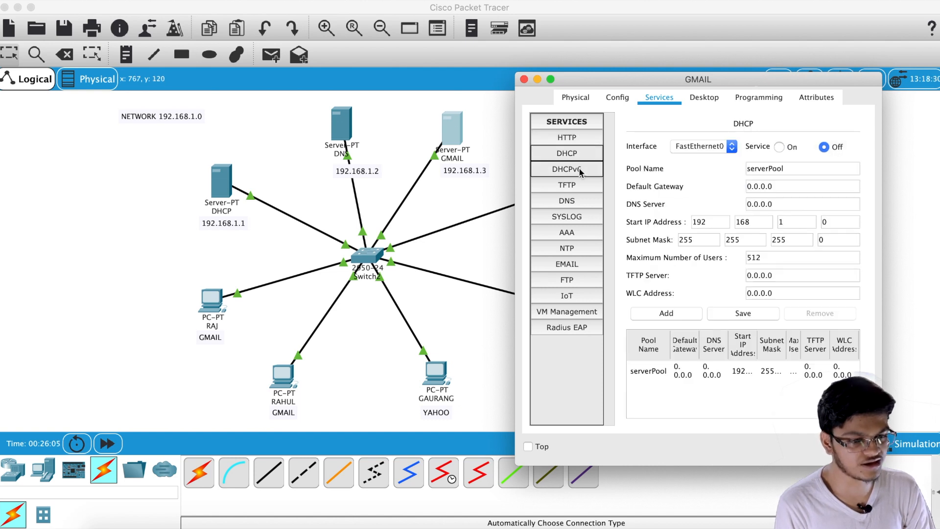
left_click(579, 166)
left_click(577, 185)
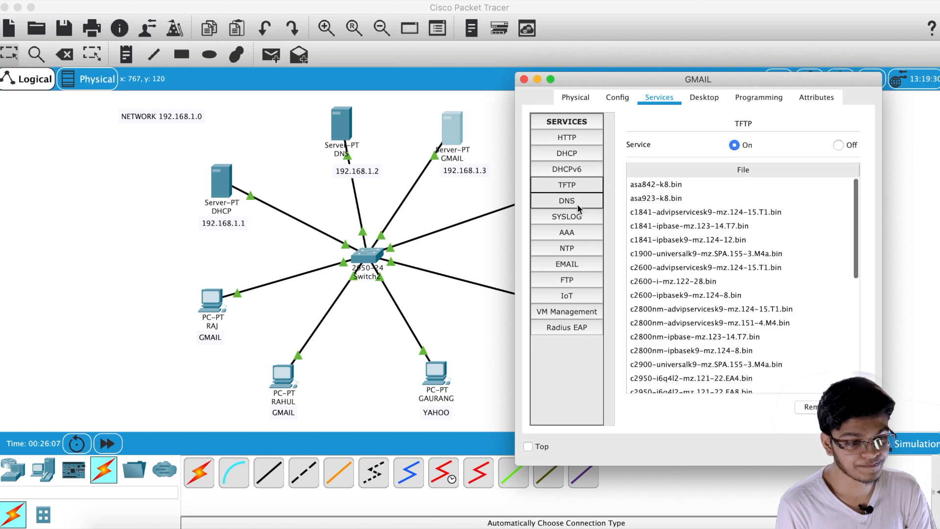
left_click(837, 146)
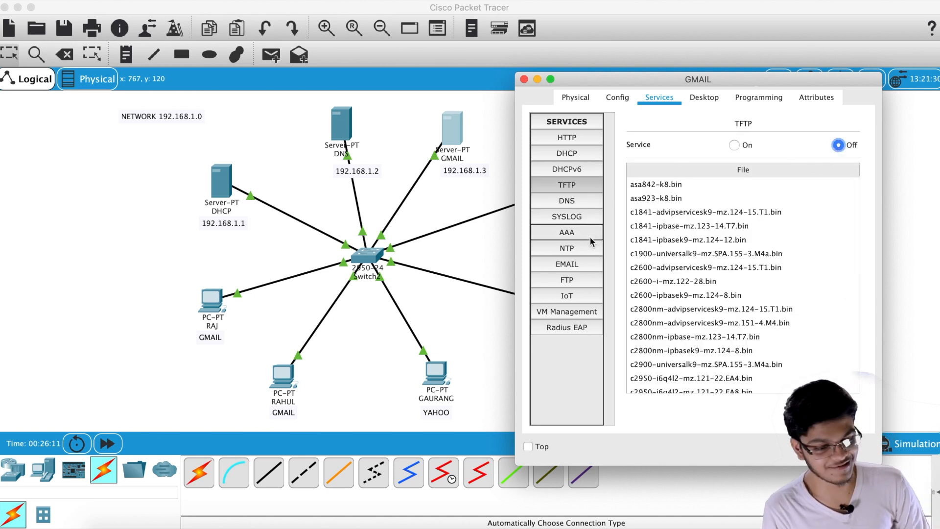
Bring up the GMAIL server's EMAIL service settings with SMTP and POP3 on
left_click(572, 267)
left_click_drag(701, 83, 709, 66)
left_click(708, 196)
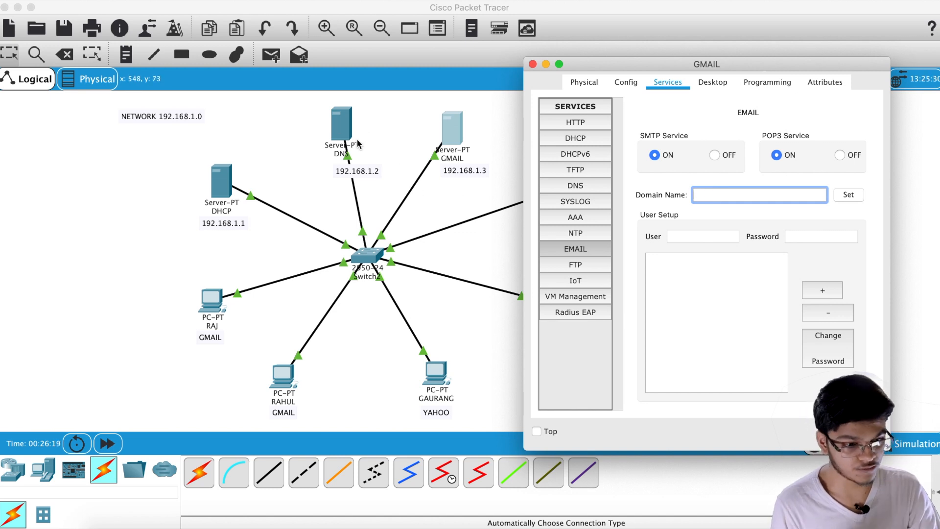
Set the mail domain to gmail.com and add a first mail user with a password
type("gmail.com")
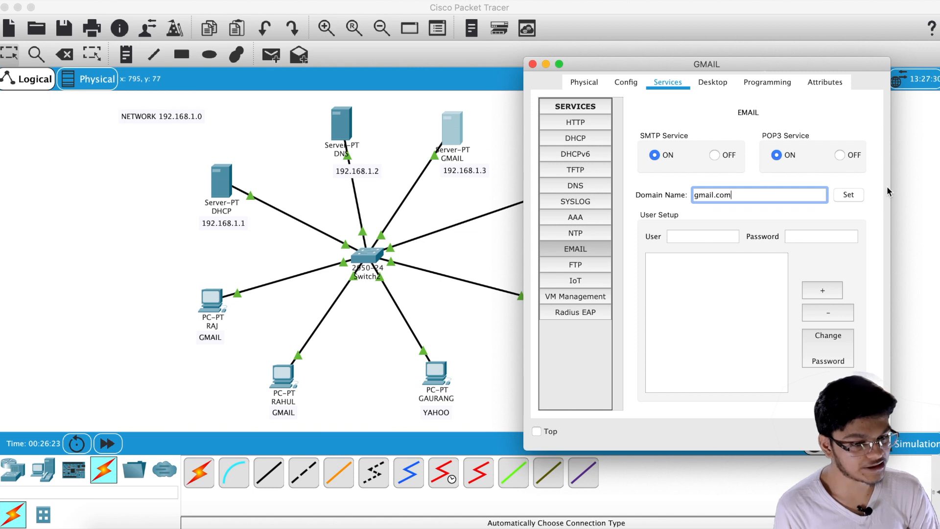
left_click(849, 196)
left_click(706, 237)
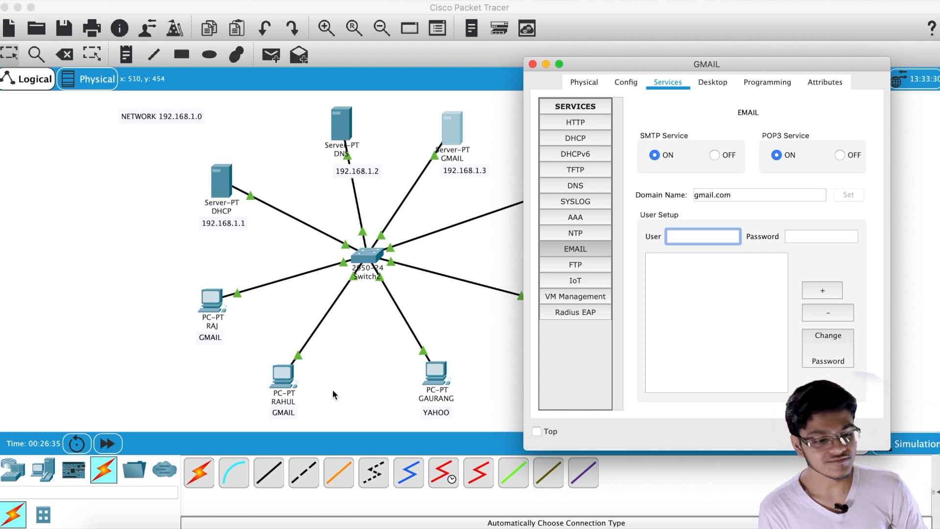
type("raj")
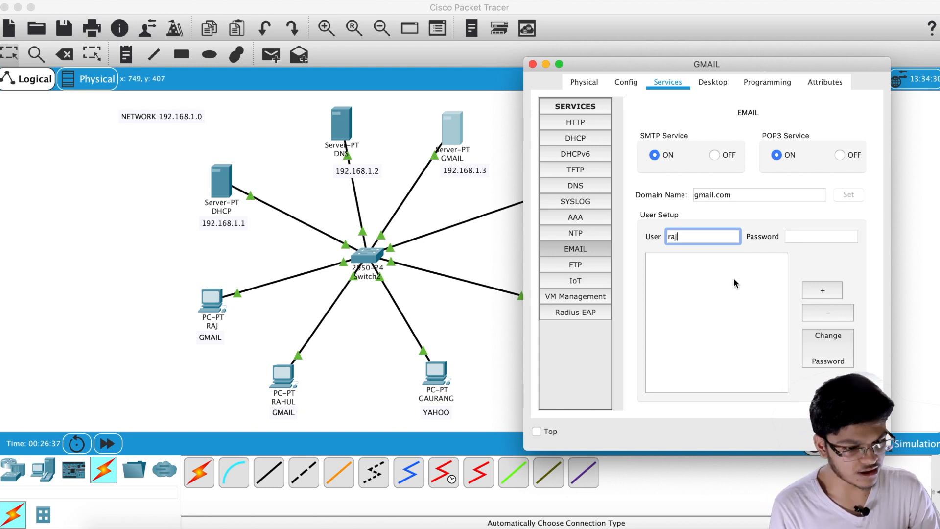
left_click(829, 239)
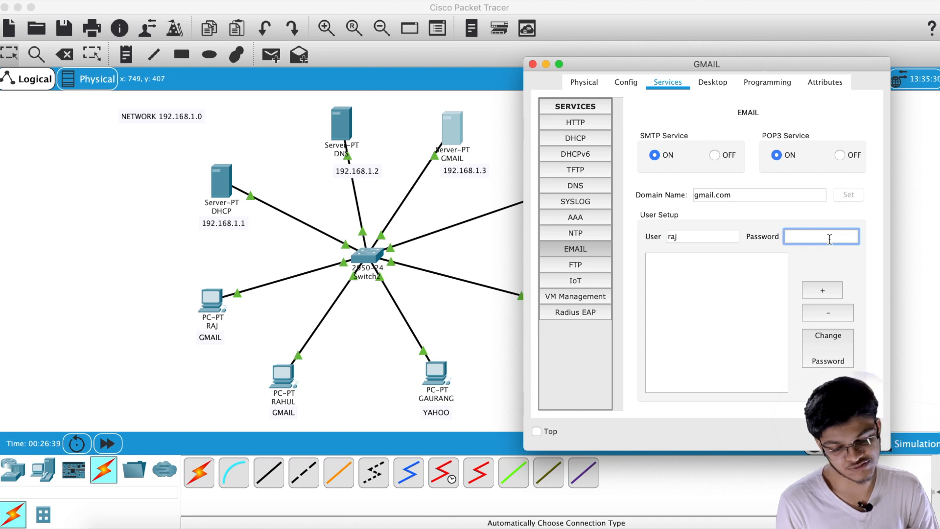
left_click(822, 292)
Add a second mail user with a password, then move on to the YAHOO server
left_click(708, 237)
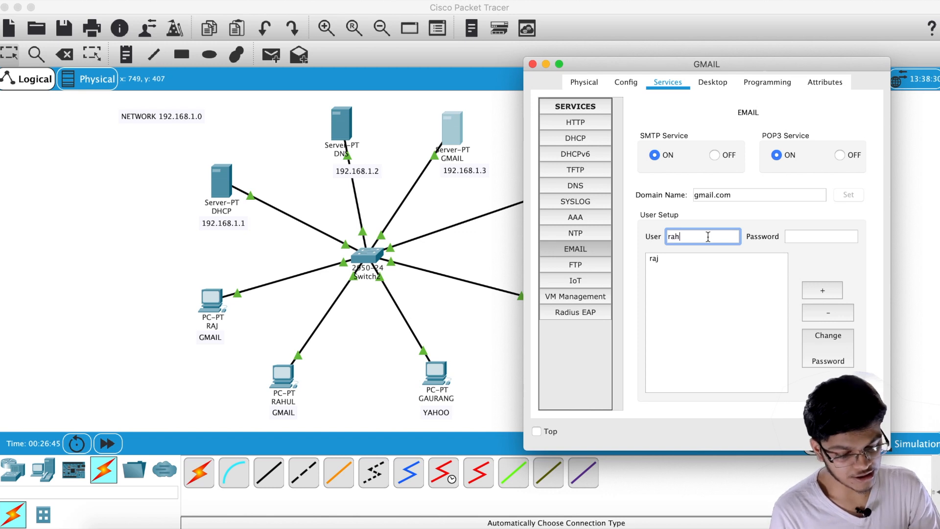
left_click(810, 235)
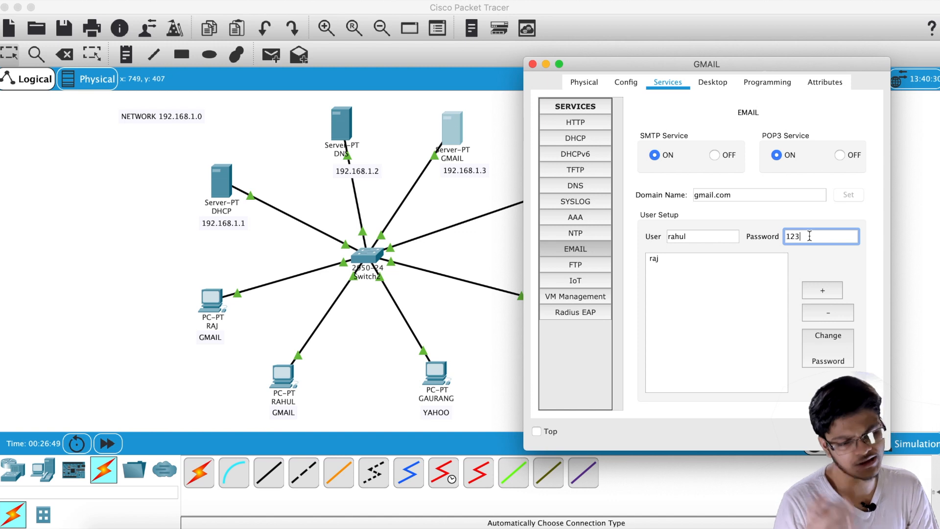
left_click(823, 291)
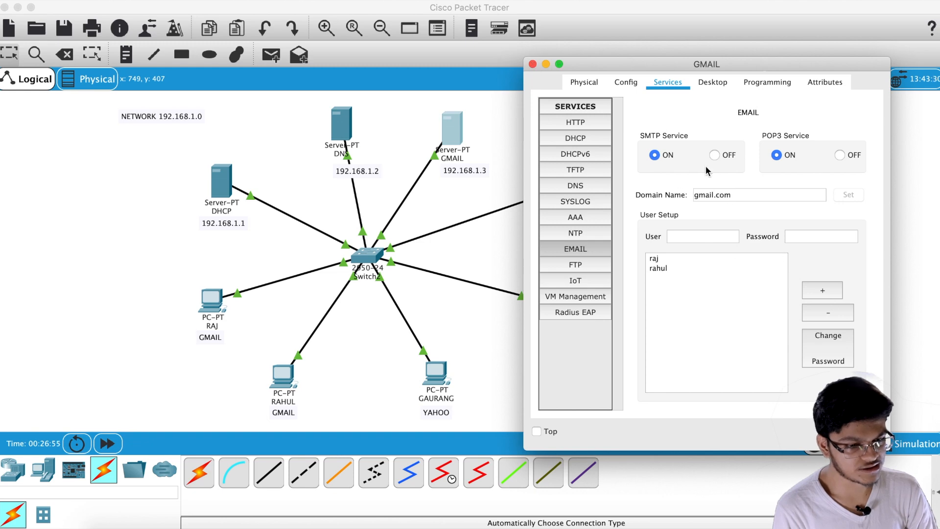
left_click(532, 64)
left_click(570, 185)
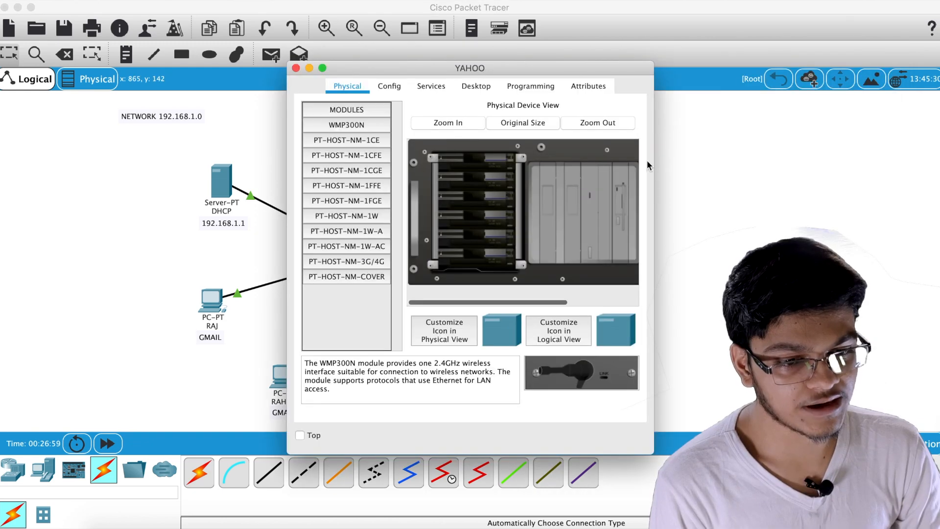
Switch the YAHOO server to DHCP, getting 192.168.1.4, and show its EMAIL service settings
left_click(482, 92)
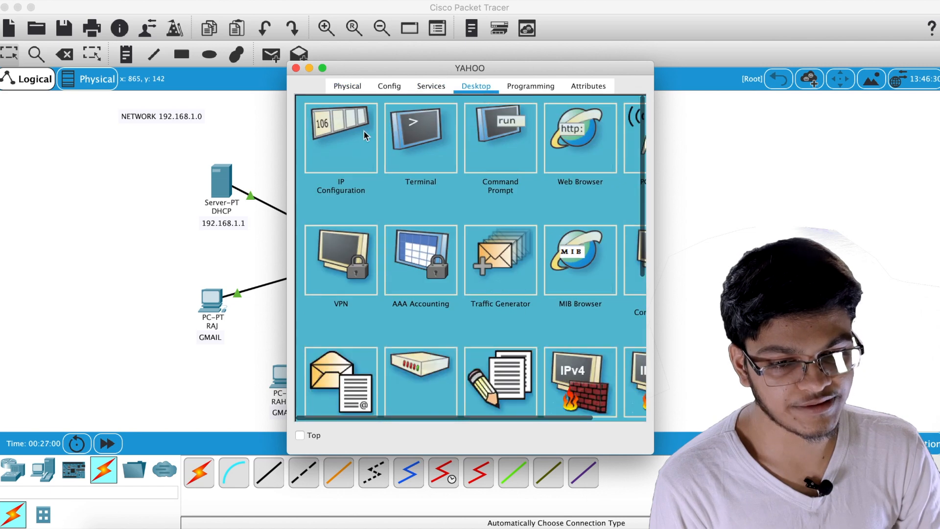
left_click(327, 148)
left_click(315, 148)
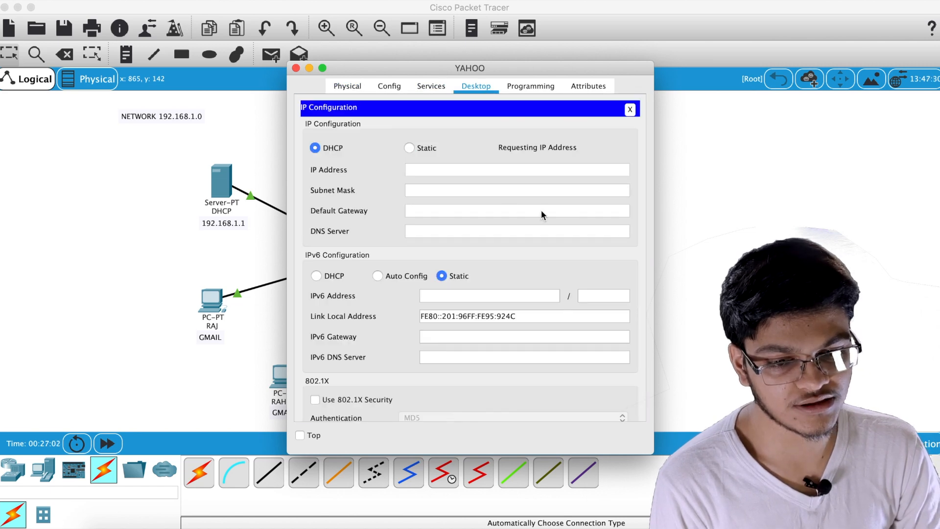
left_click_drag(474, 74, 501, 66)
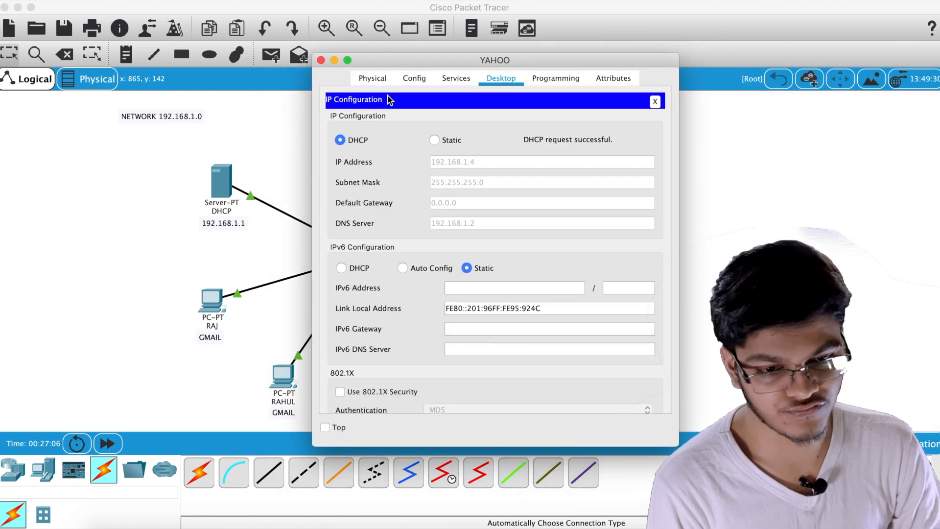
left_click(465, 73)
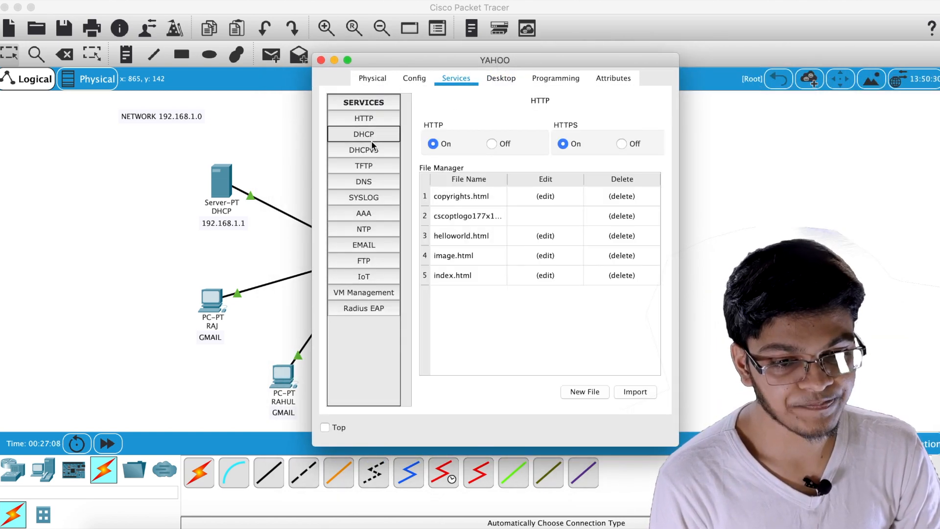
left_click(374, 181)
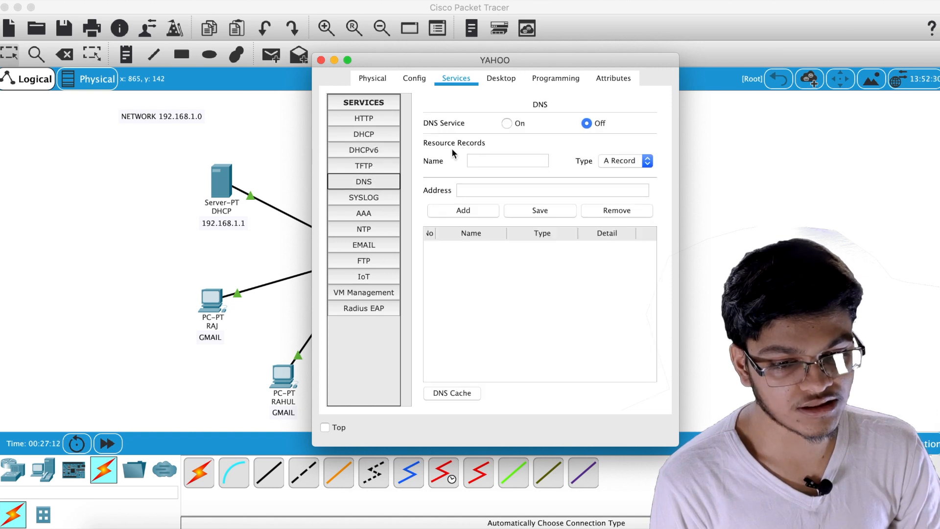
left_click(369, 246)
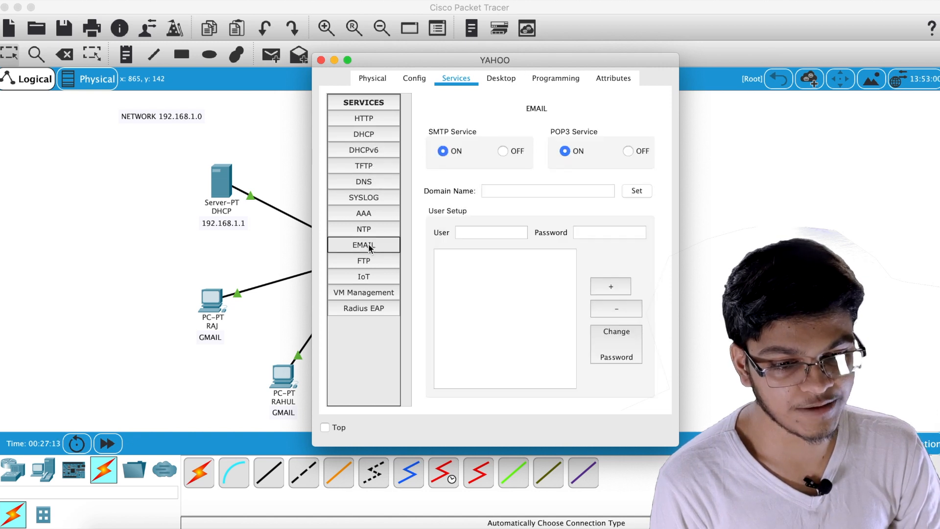
Set the mail domain to yahoo.com and add a first mail user with a password
left_click(514, 192)
type("ya")
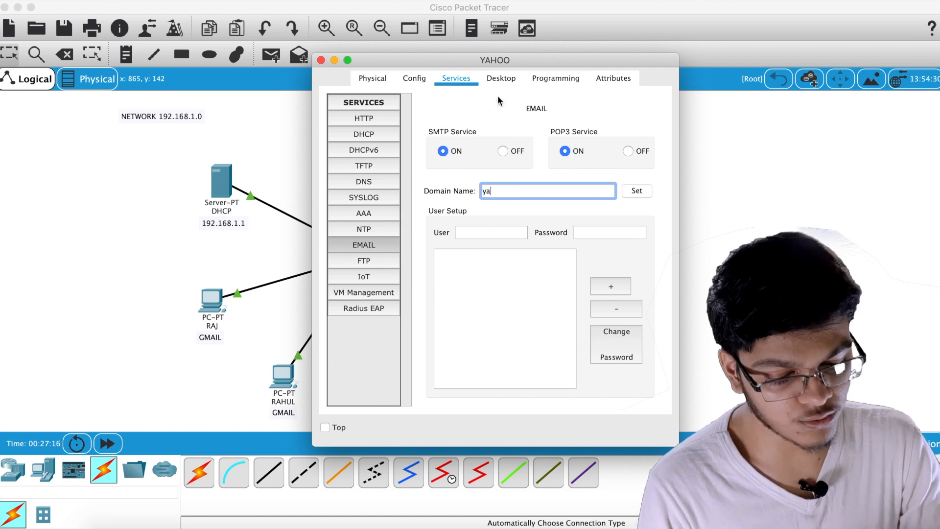
type("hoo.com")
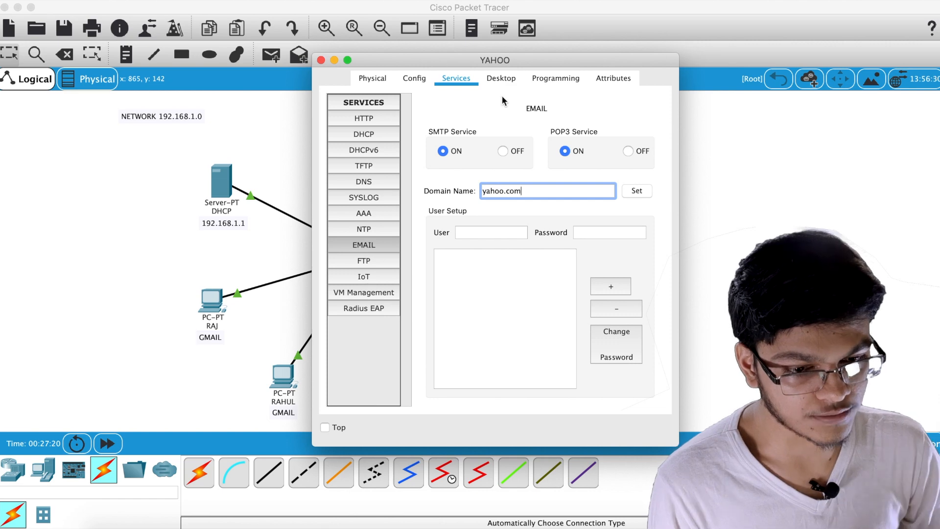
left_click(643, 194)
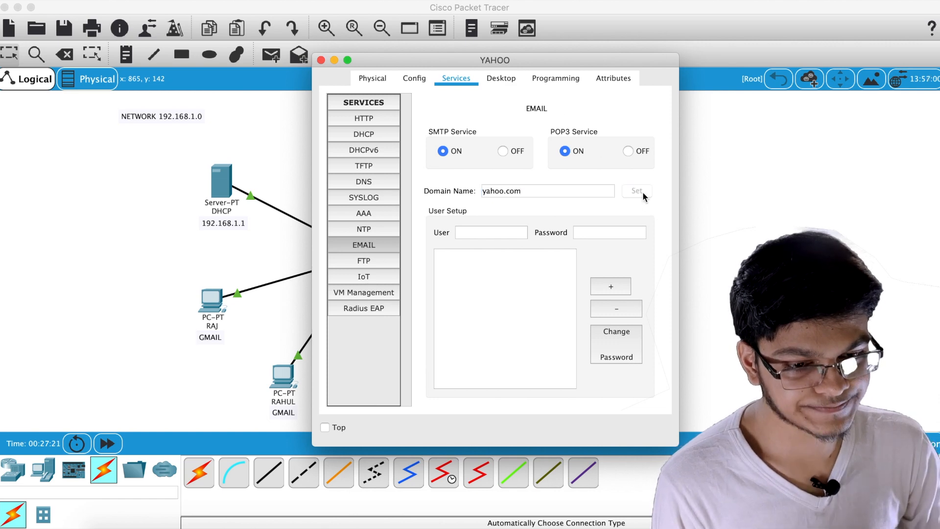
left_click(491, 233)
left_click_drag(522, 64, 240, 75)
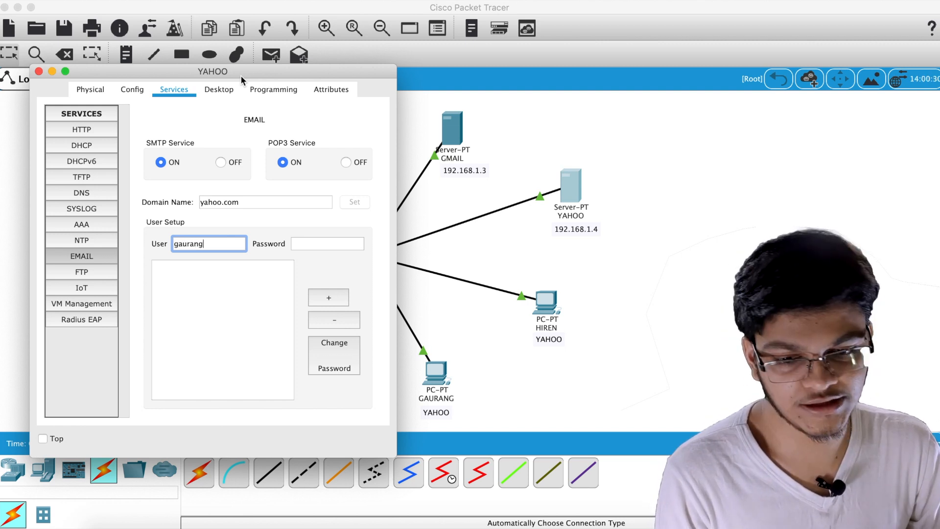
left_click(304, 241)
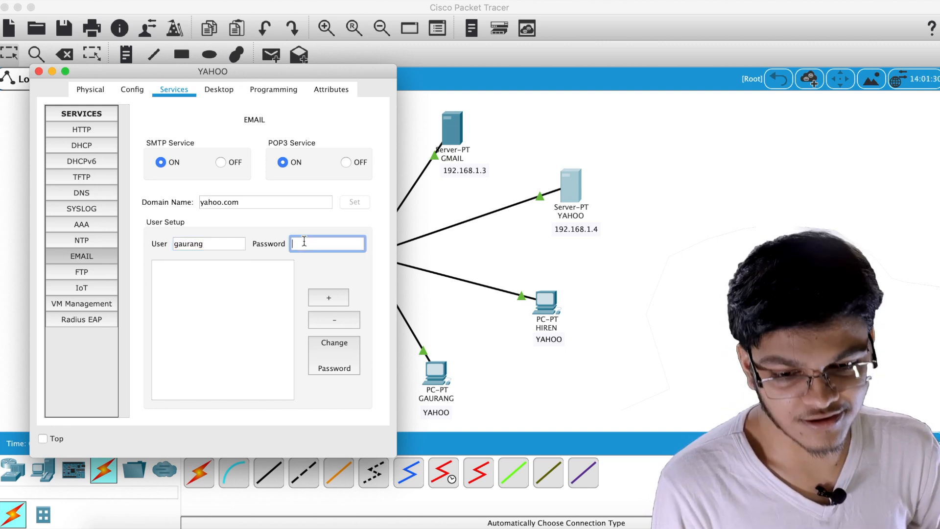
type("123")
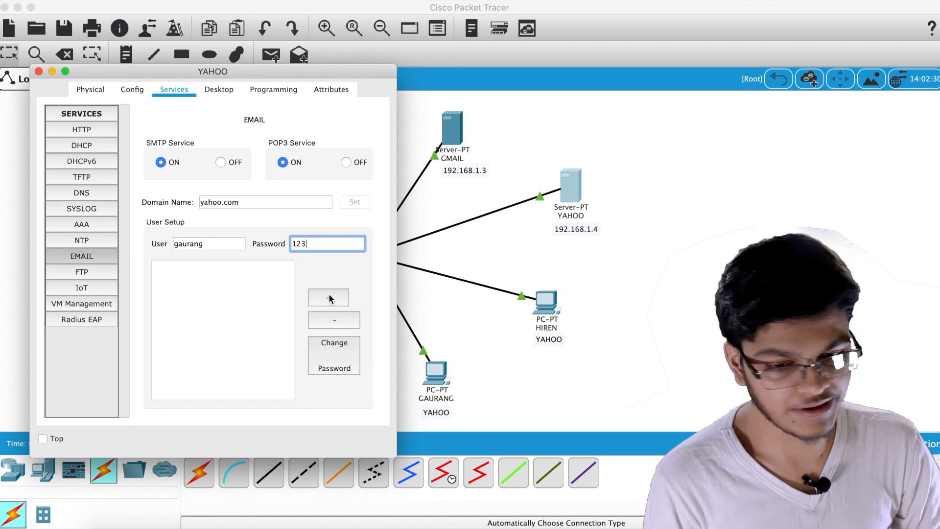
left_click(328, 293)
Add a second mail user with a password and close the YAHOO server's settings
left_click(195, 243)
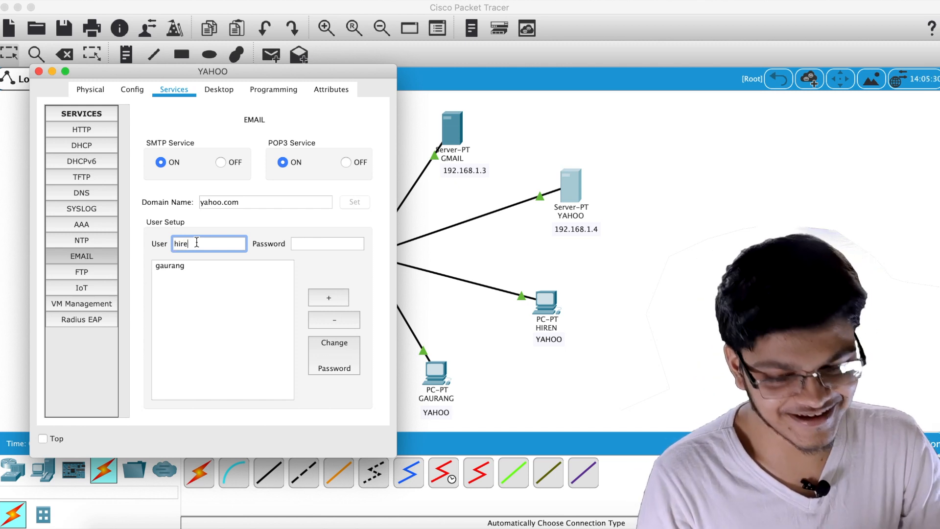
left_click(301, 244)
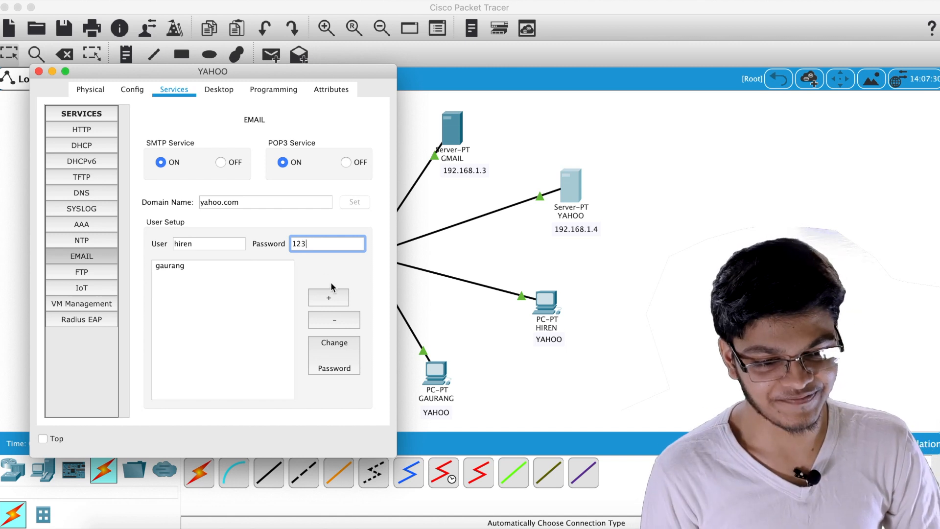
left_click(329, 297)
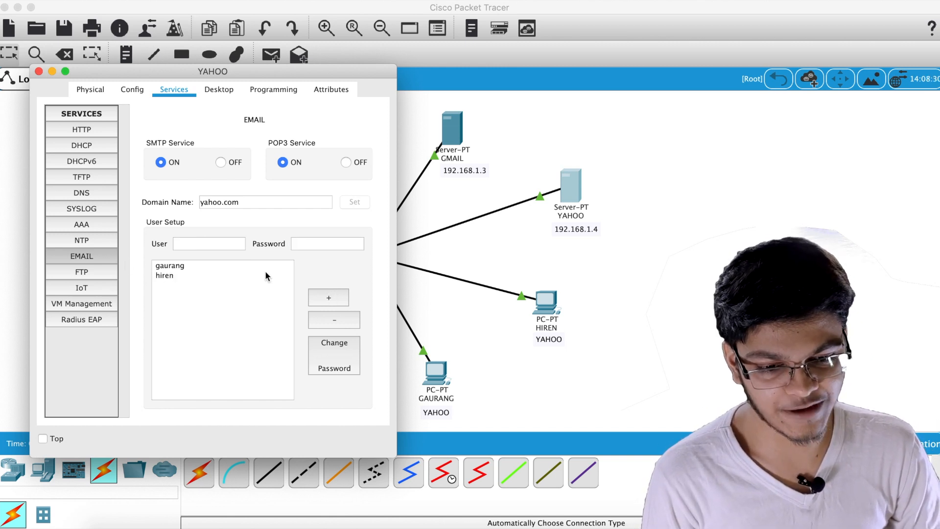
left_click(39, 72)
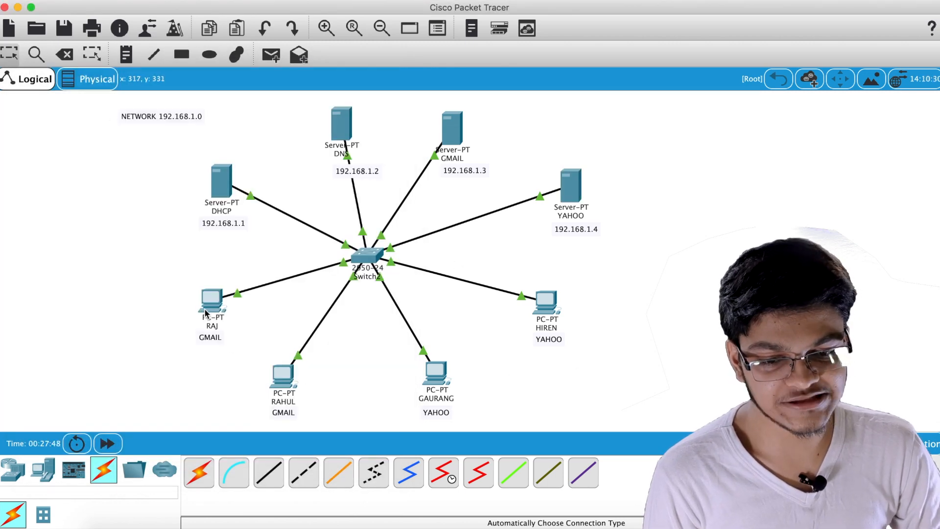
Switch the two GMAIL-user PCs to DHCP addressing
left_click(210, 300)
left_click(525, 87)
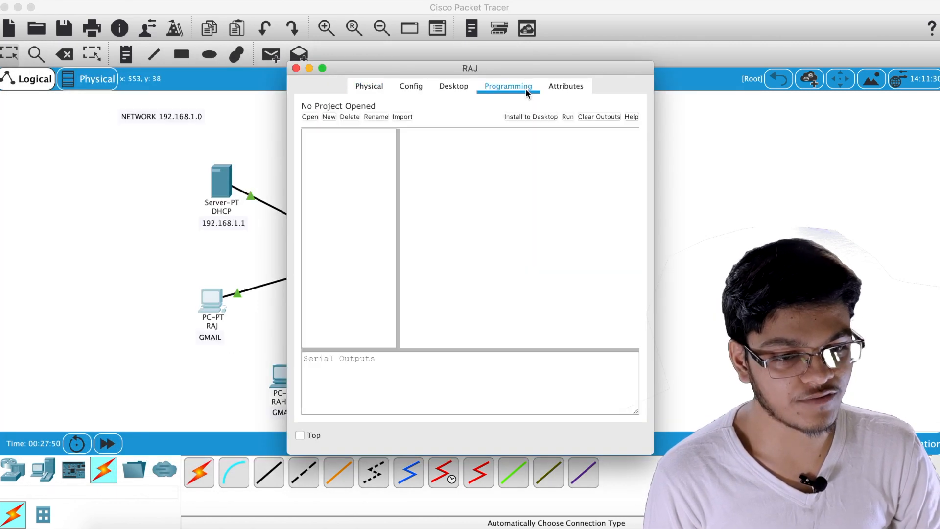
left_click(586, 87)
left_click(453, 91)
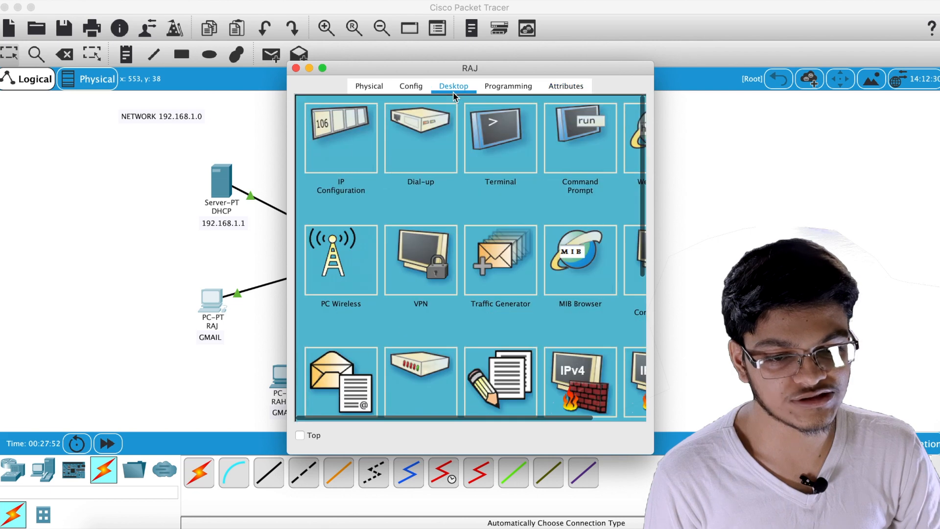
left_click(344, 130)
left_click(315, 171)
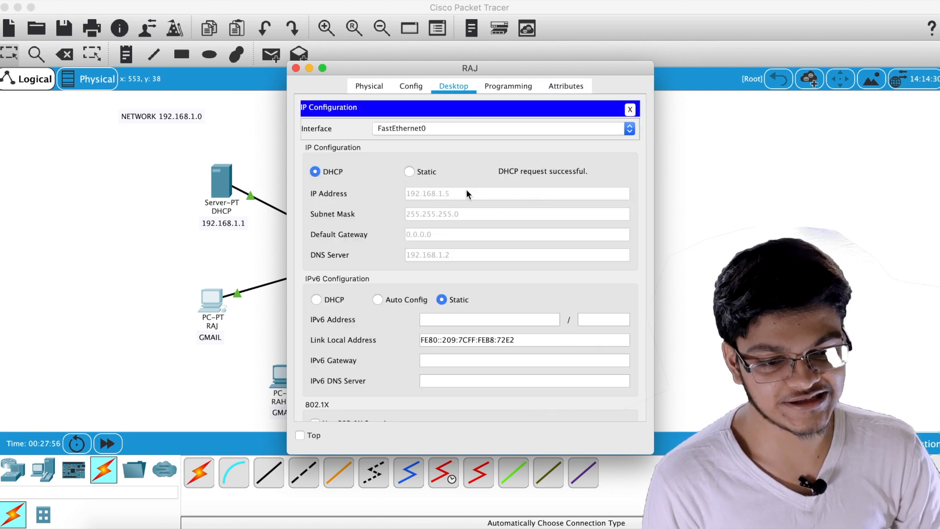
left_click(295, 68)
left_click(279, 376)
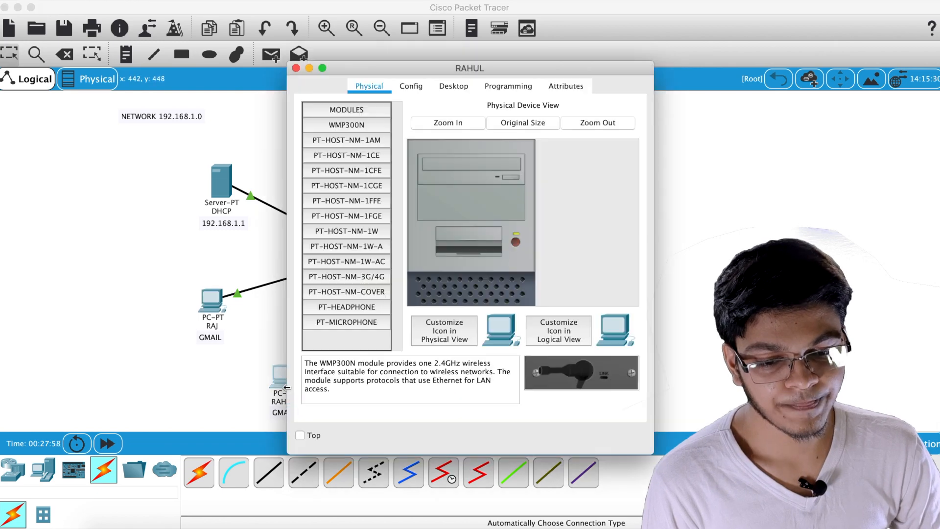
left_click(453, 86)
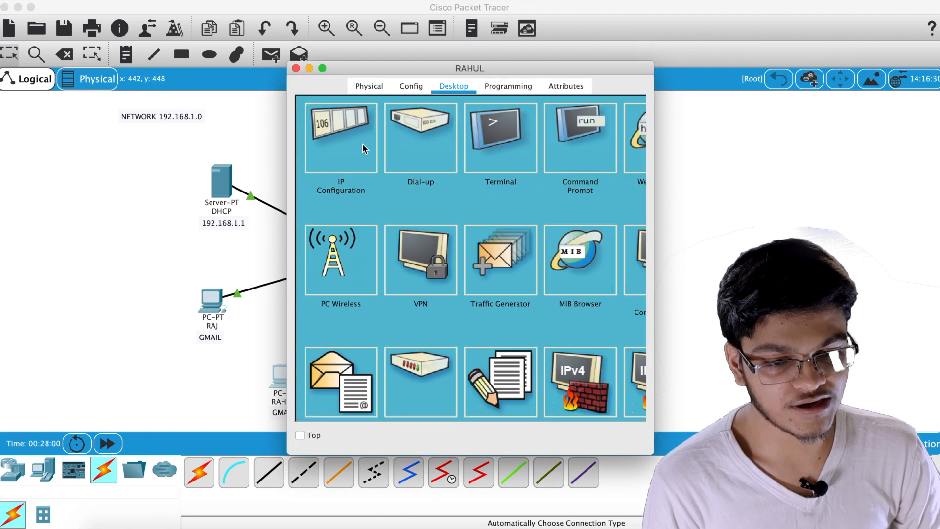
left_click(363, 147)
left_click(315, 172)
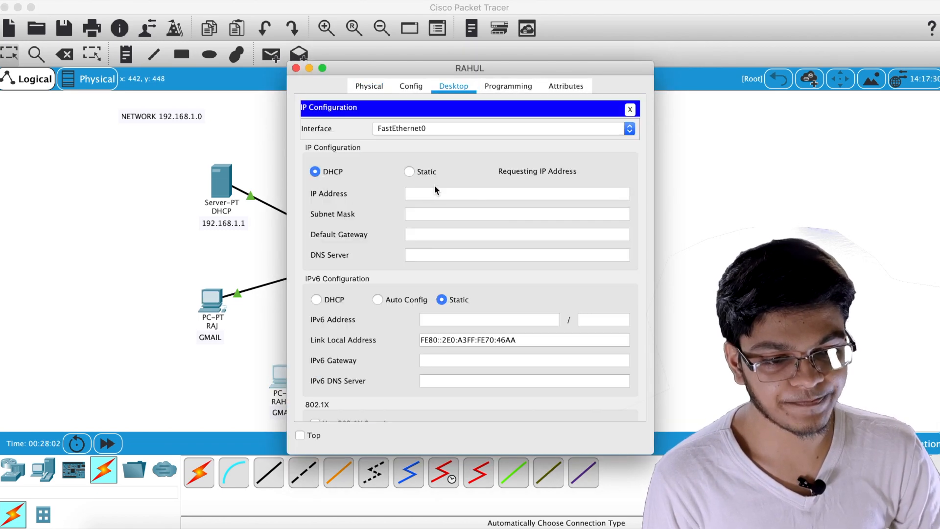
left_click(296, 68)
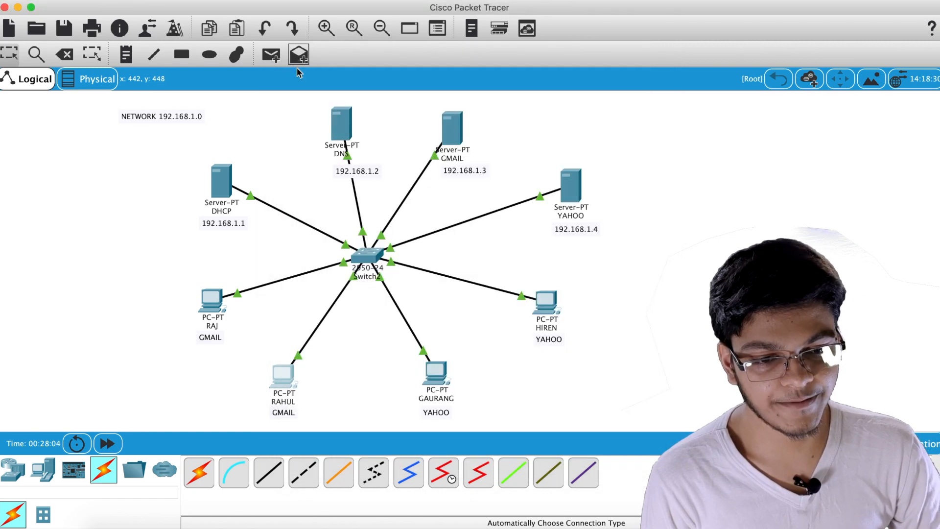
Switch the two YAHOO-user PCs to DHCP, leasing 192.168.1.7 and 192.168.1.8
left_click(435, 373)
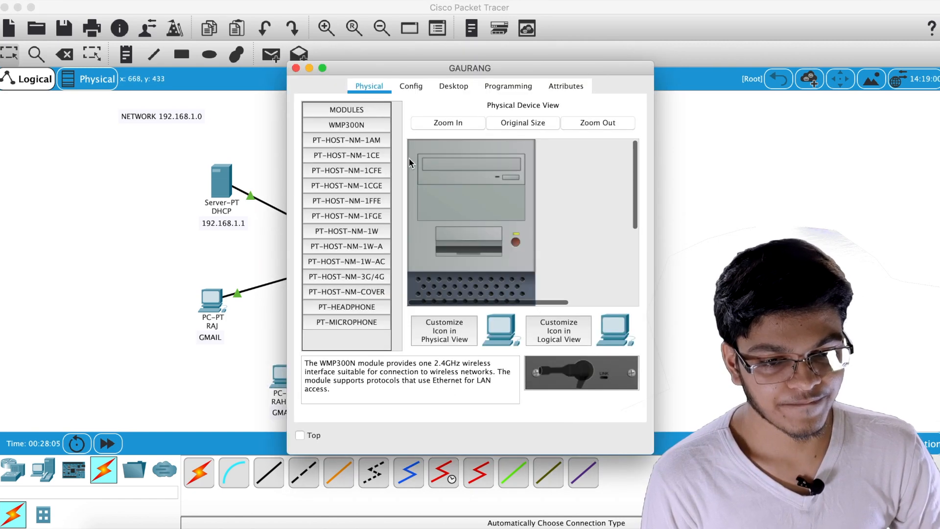
left_click(455, 87)
left_click(349, 140)
left_click(317, 173)
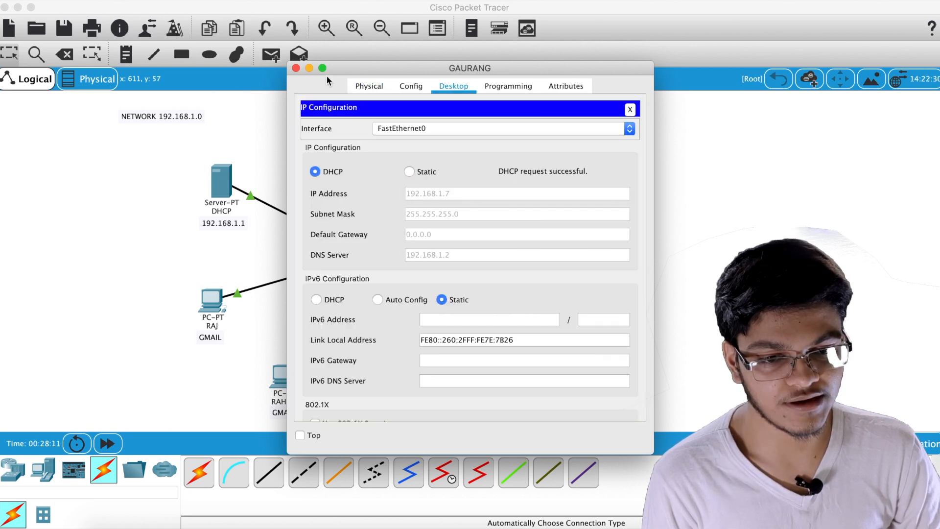
left_click(296, 68)
left_click(545, 304)
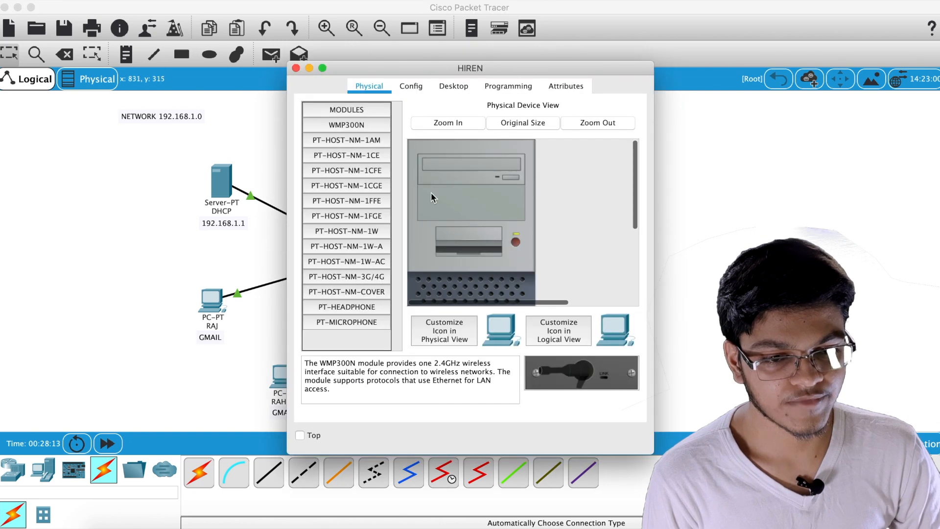
left_click(453, 86)
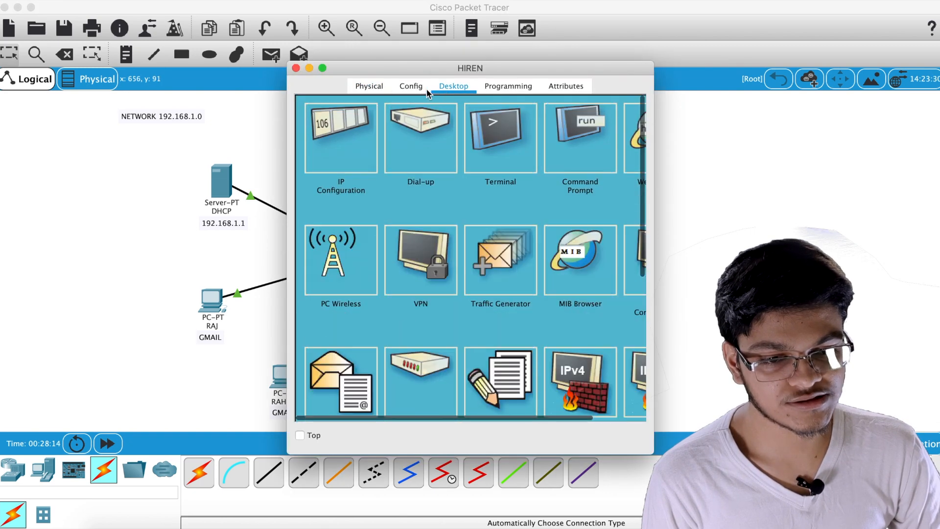
left_click(371, 128)
left_click(316, 171)
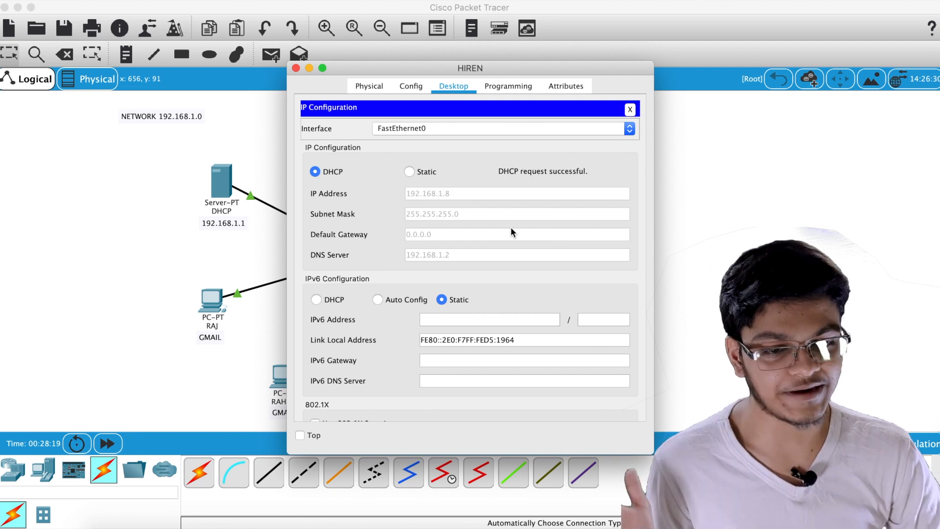
left_click(296, 68)
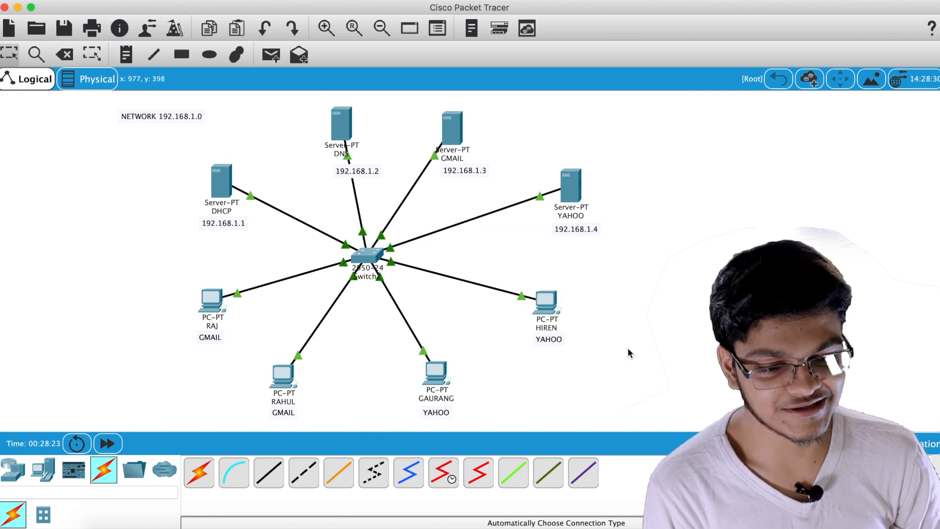
Close the right-hand YAHOO PC and open the Email setup on the left GMAIL PC (192.168.1.5)
left_click(551, 302)
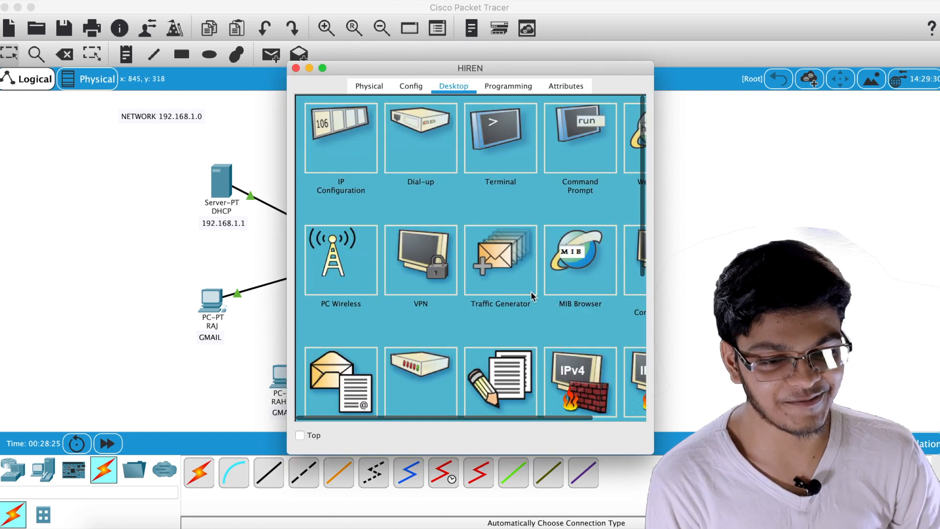
left_click(296, 68)
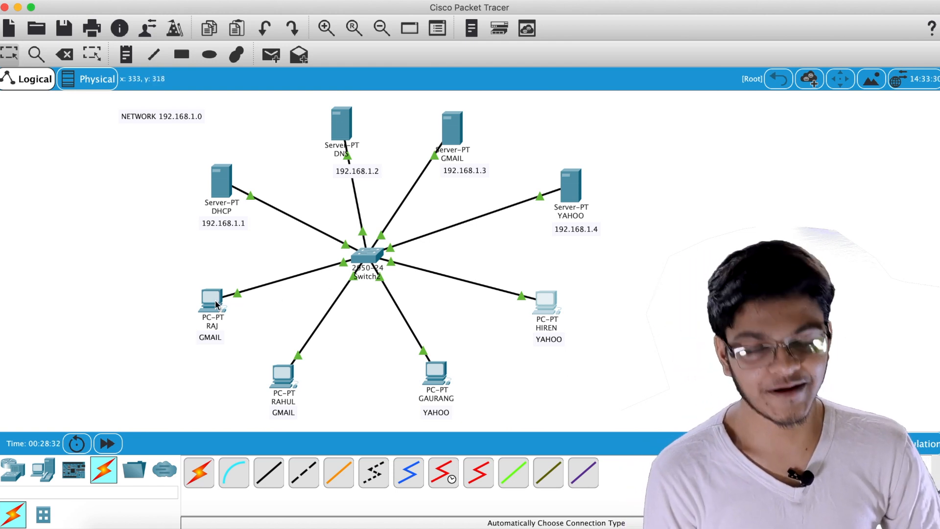
mouse_move(215, 304)
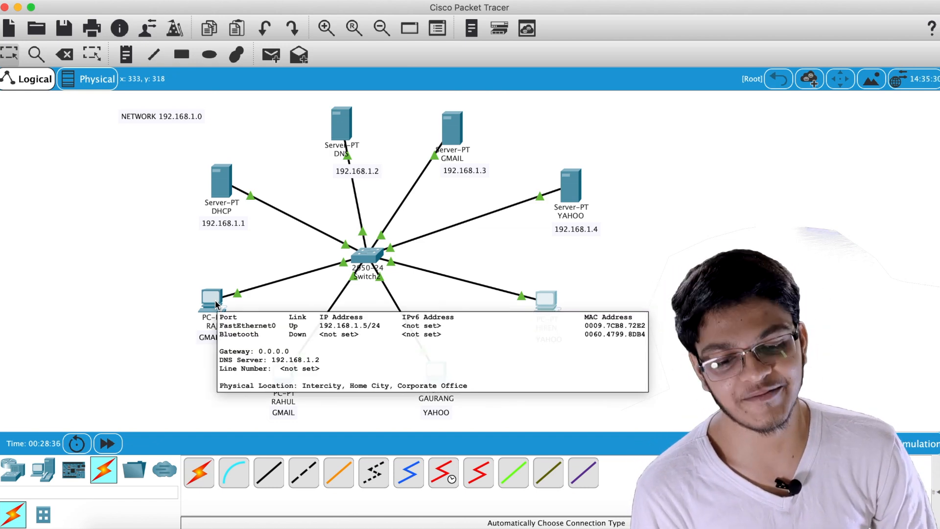
left_click(216, 304)
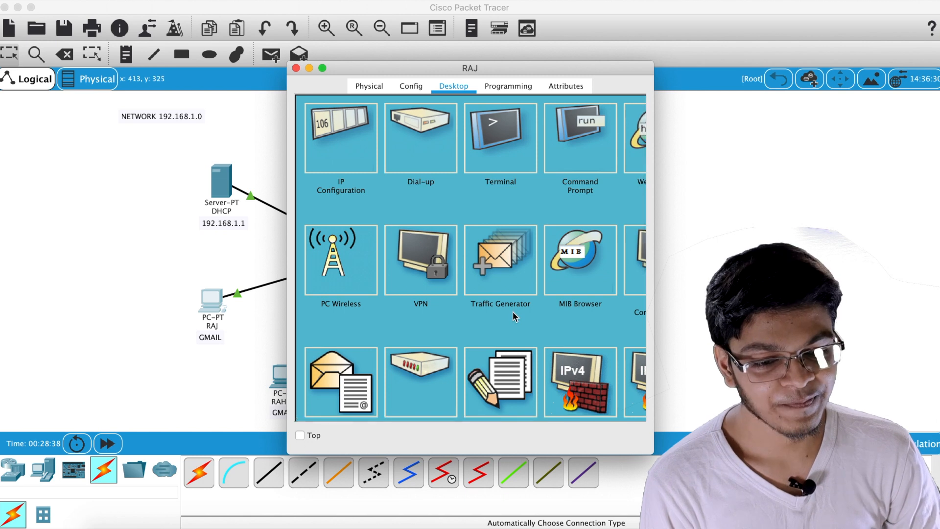
scroll(513, 311, "down", 3)
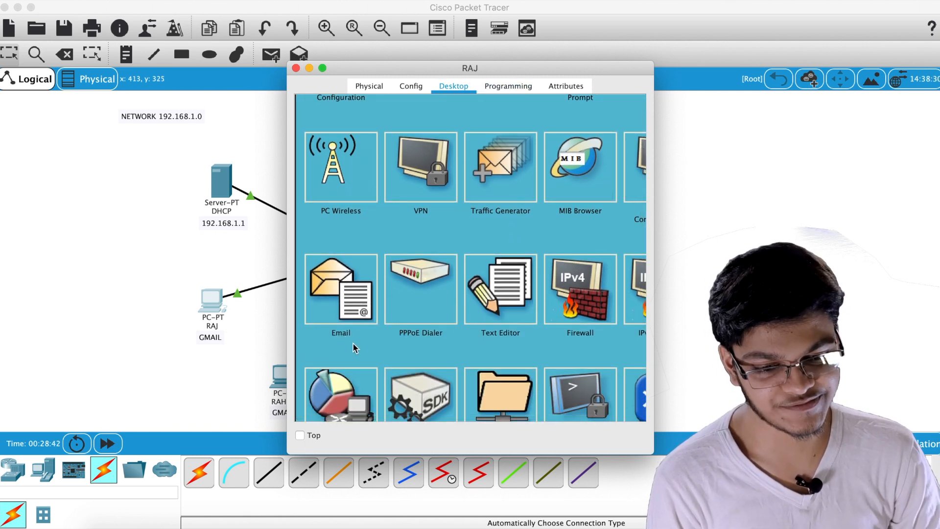
left_click(343, 304)
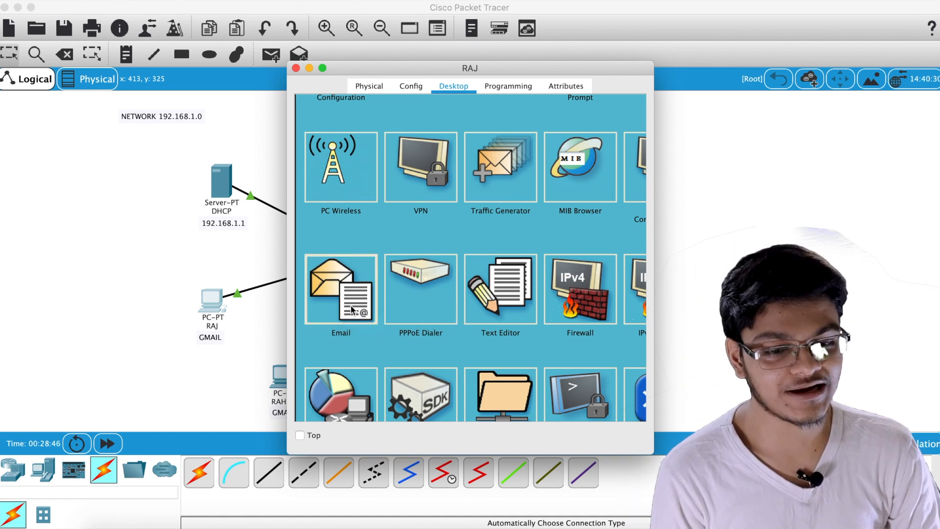
Enter the left GMAIL PC user's display name and gmail.com email address
scroll(443, 197, "up", 3)
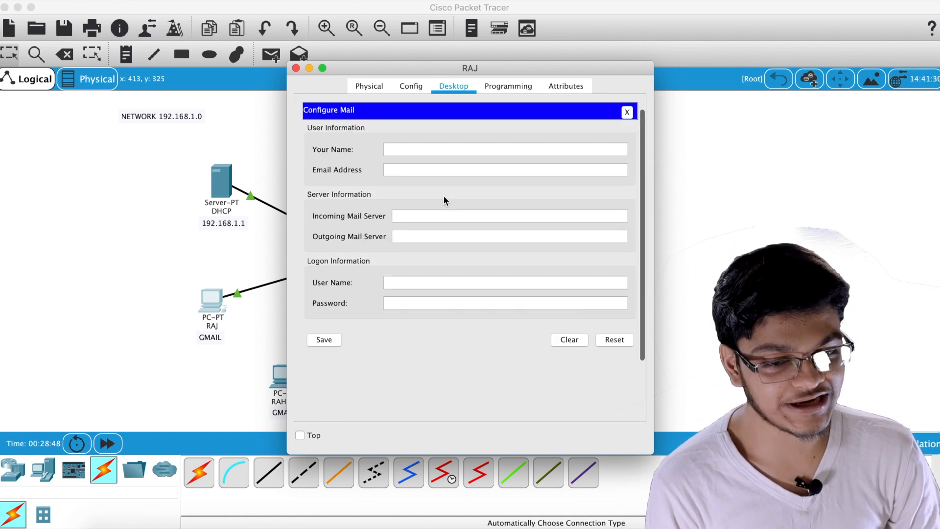
left_click_drag(436, 66, 567, 62)
left_click(542, 141)
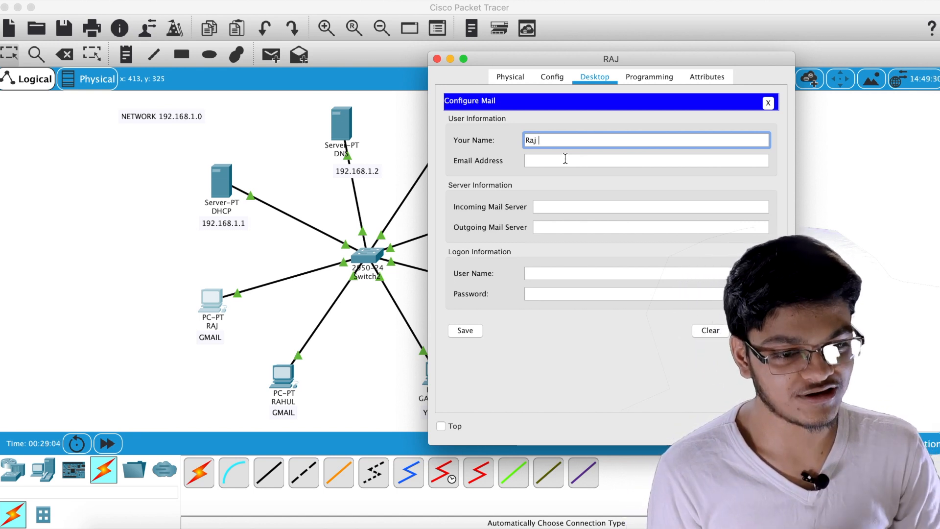
left_click(562, 161)
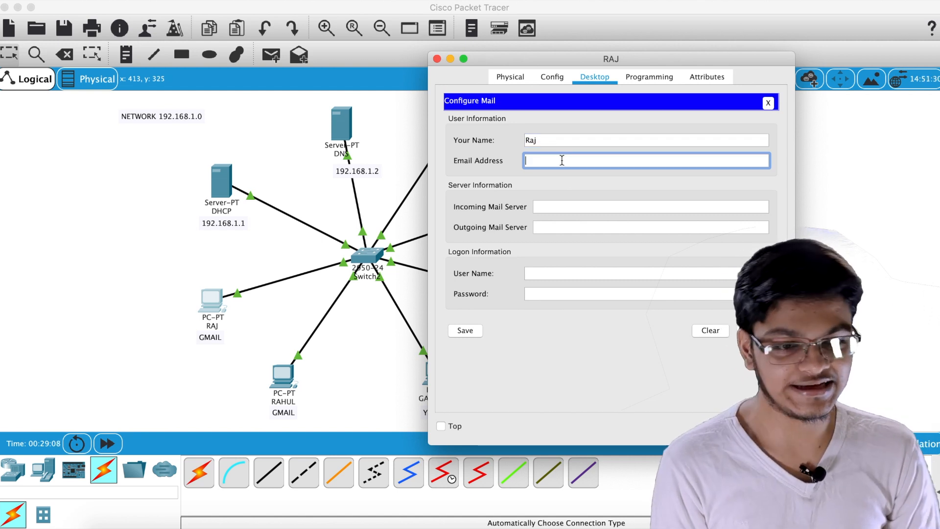
type("raj")
key("BackSpace")
key("BackSpace")
key("BackSpace")
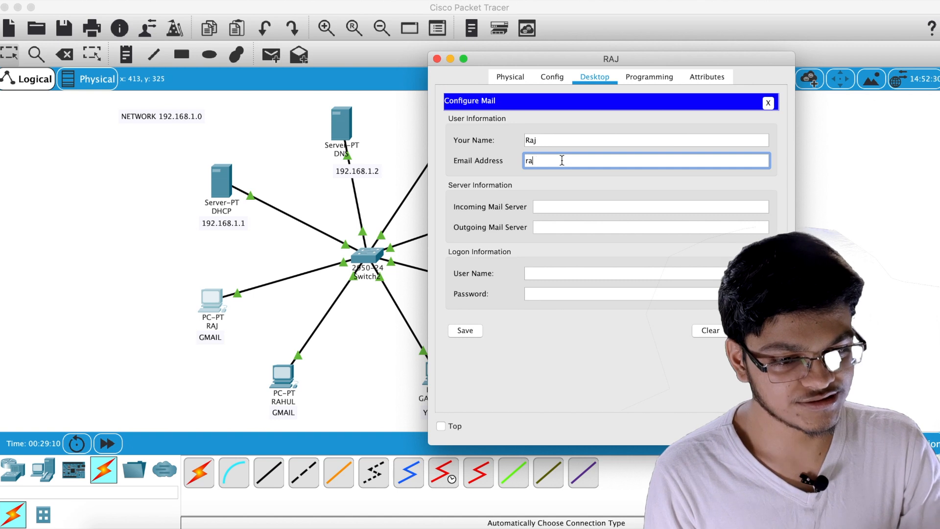
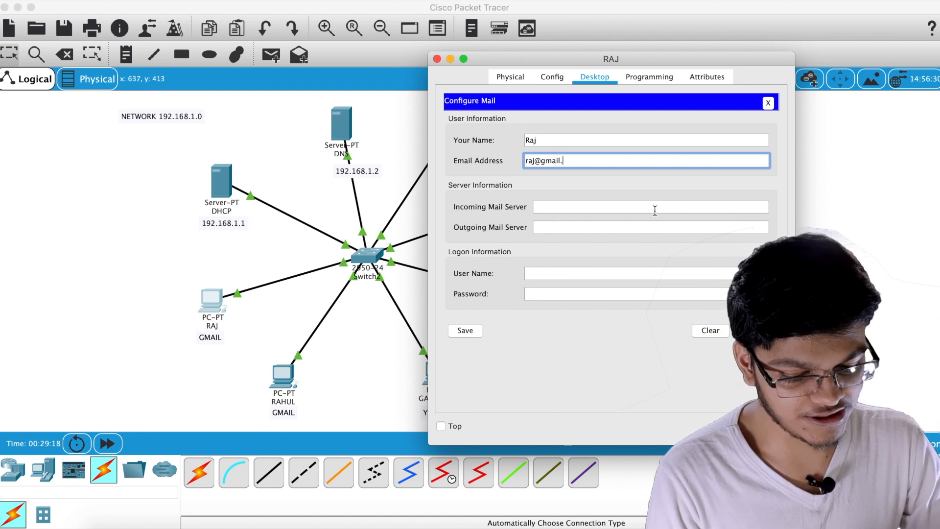
Set the incoming and outgoing mail servers to 192.168.1.3
left_click(626, 207)
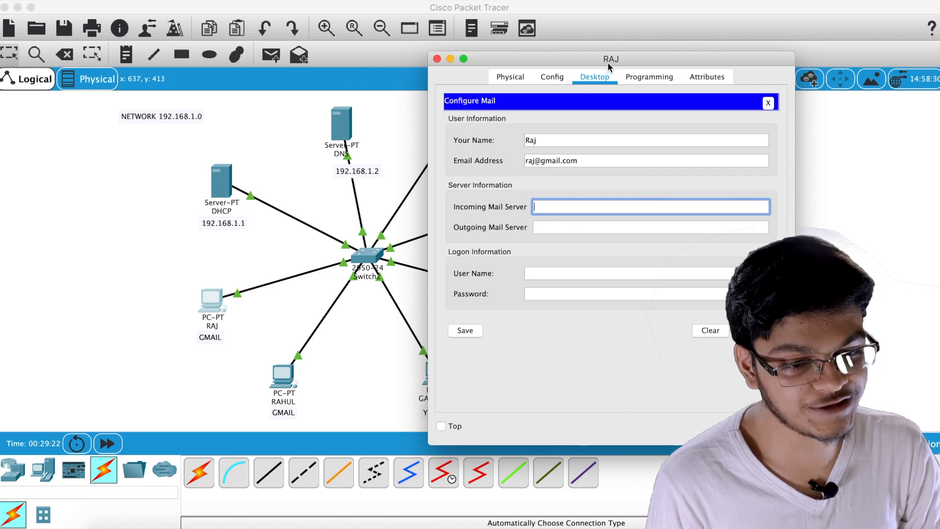
left_click_drag(607, 63, 733, 47)
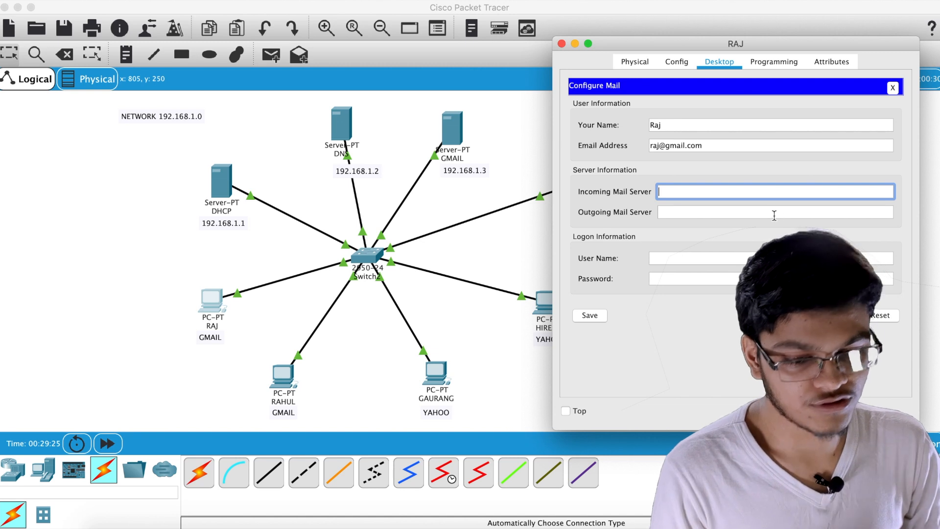
type("192.1")
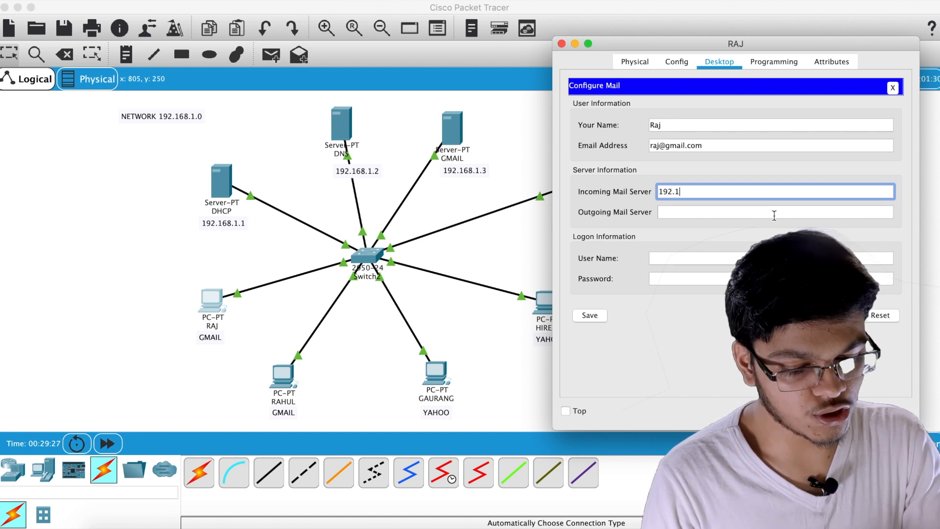
type("68.1.2")
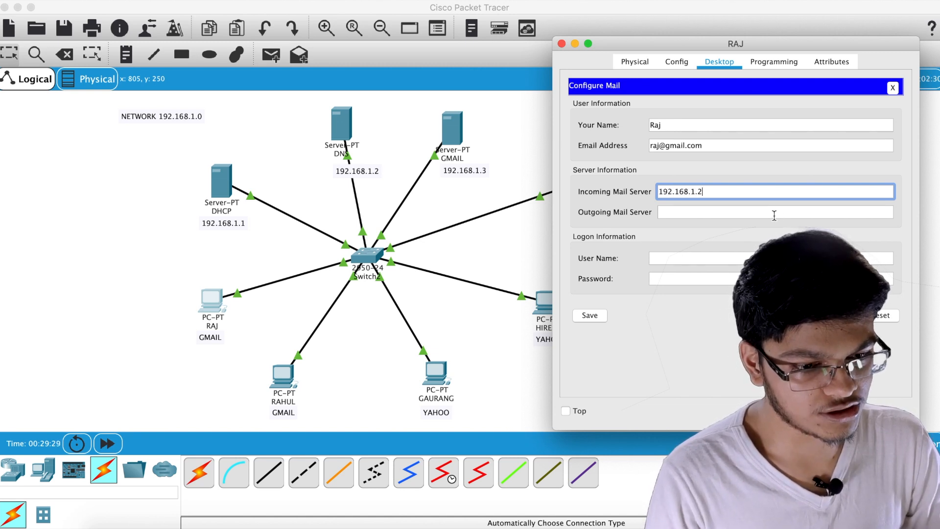
key("BackSpace")
type("3")
key("Tab")
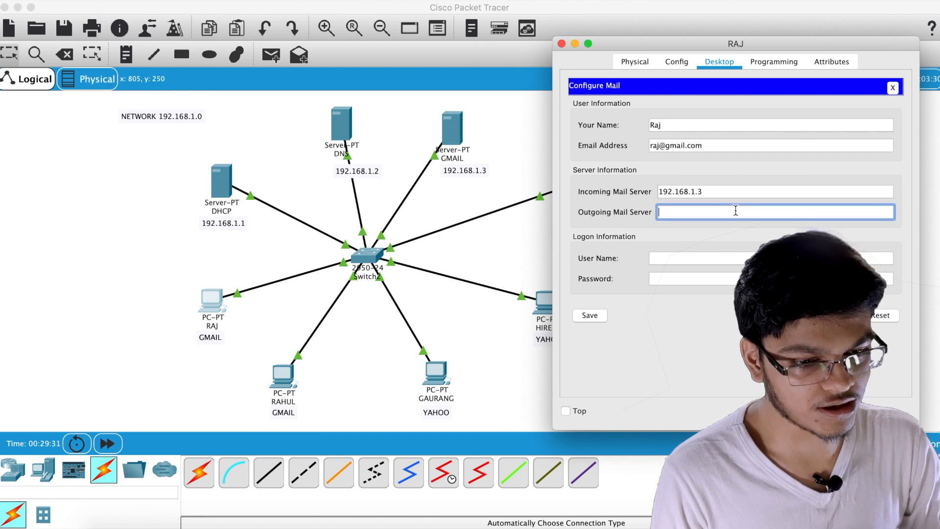
type("192.16")
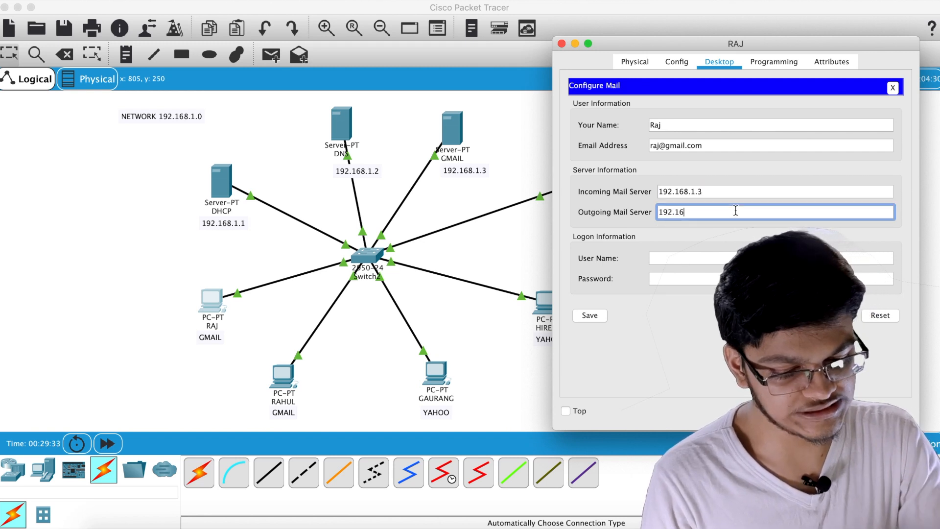
type("8.1.3")
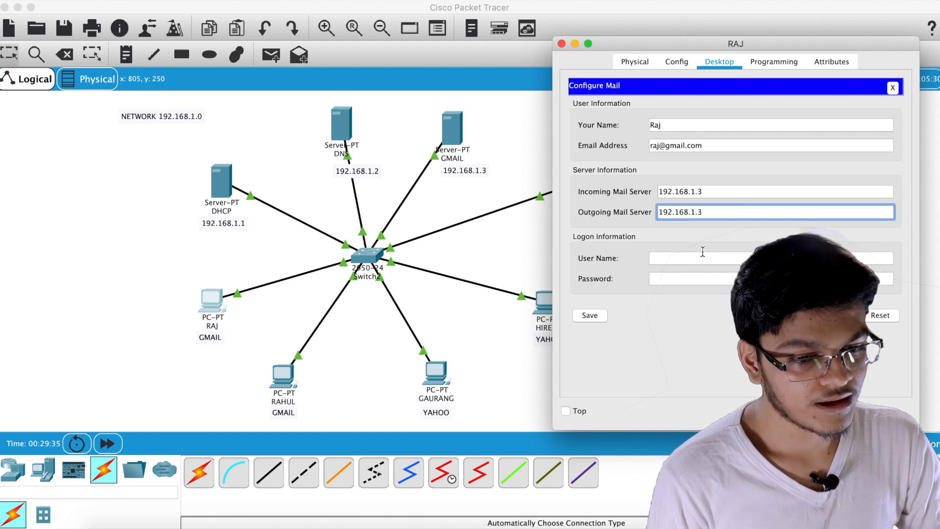
left_click(701, 257)
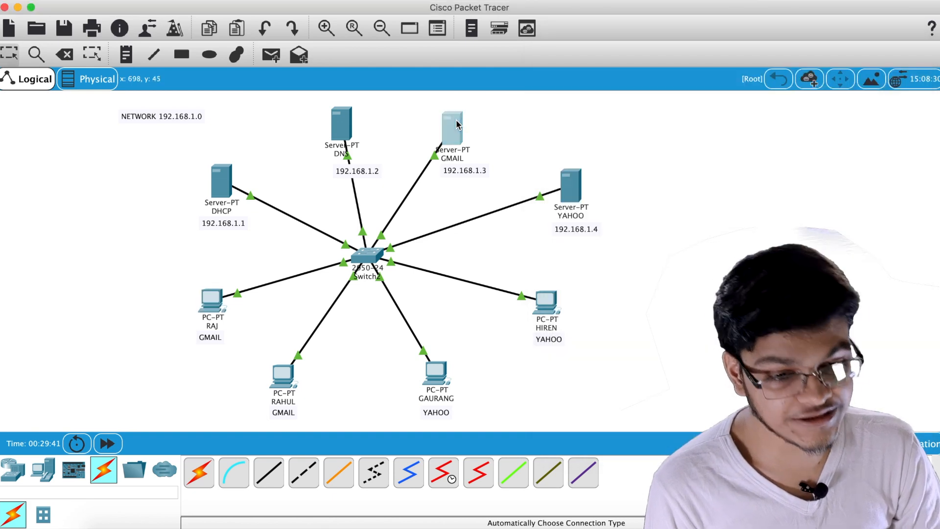
Check the first user's credentials in the GMAIL server's Email service
left_click(352, 250)
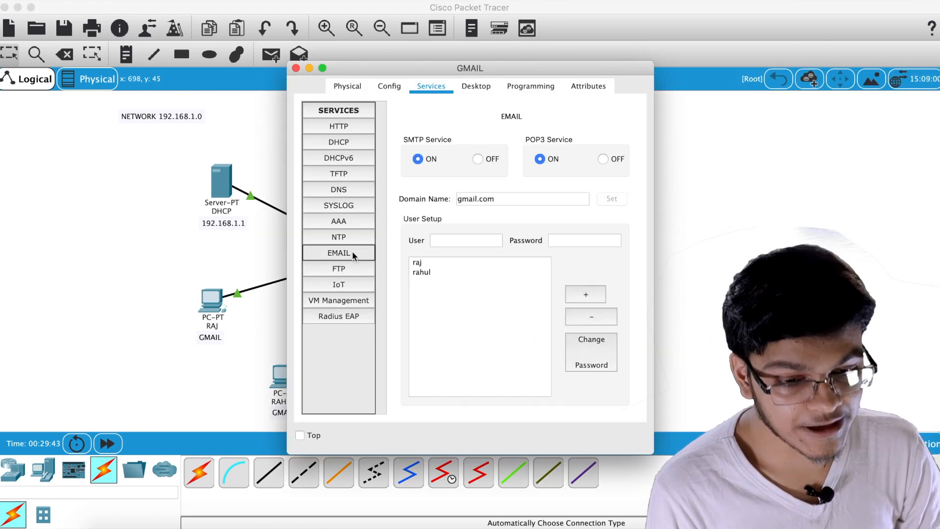
left_click(425, 263)
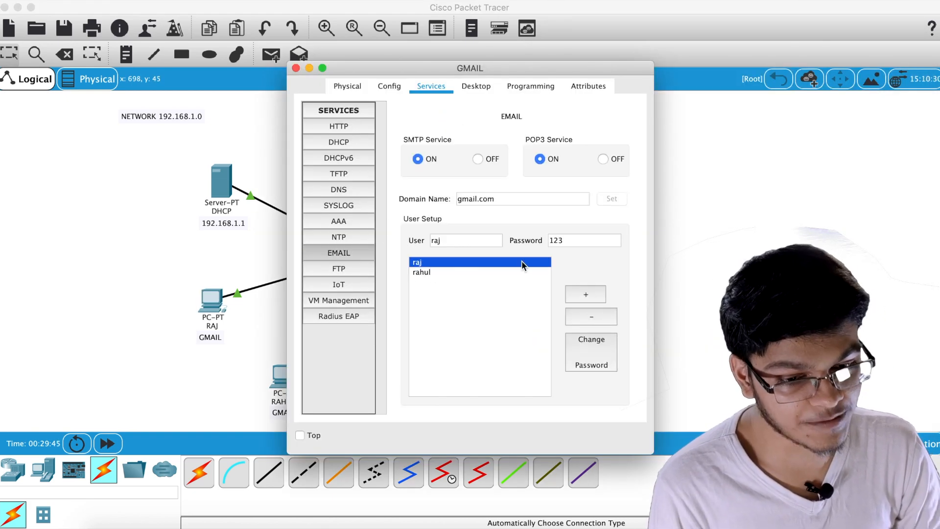
left_click(296, 69)
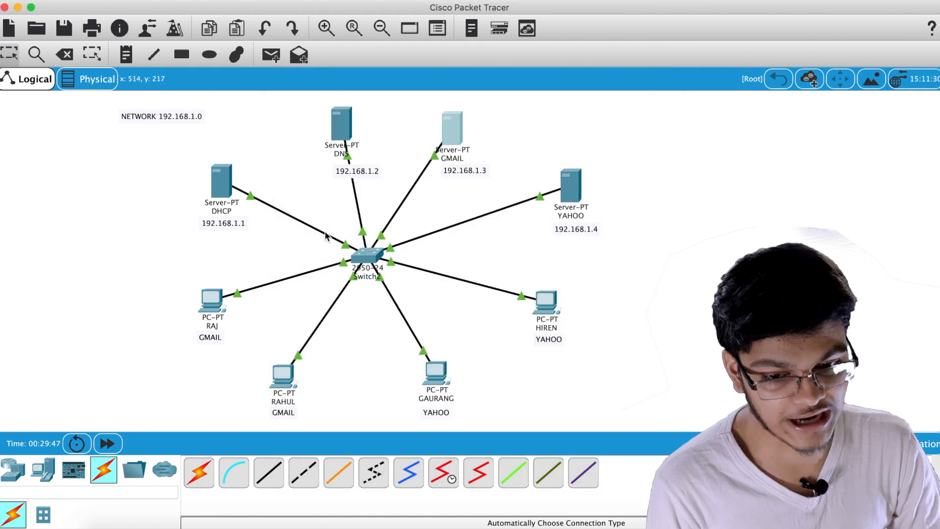
Enter the logon user name and password, save the mail account, and close the window
left_click(213, 303)
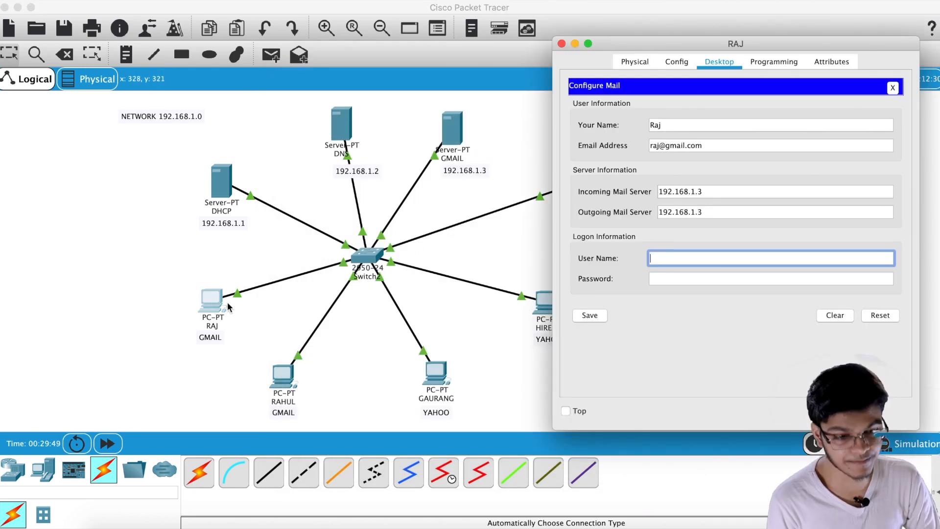
type("raj")
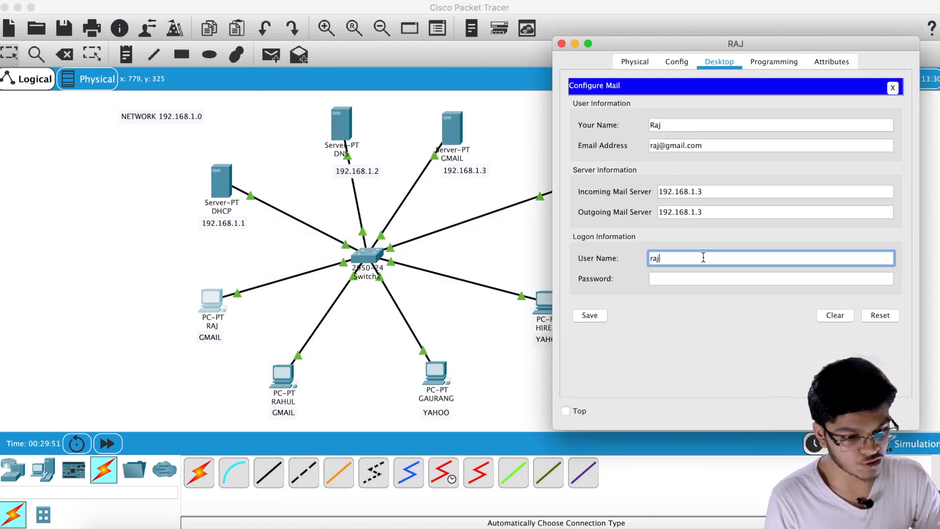
left_click(686, 278)
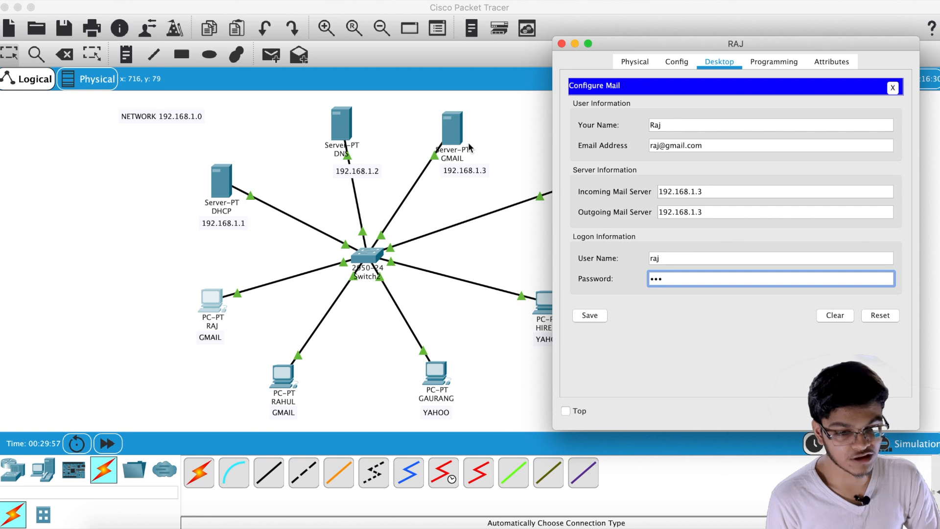
left_click(594, 316)
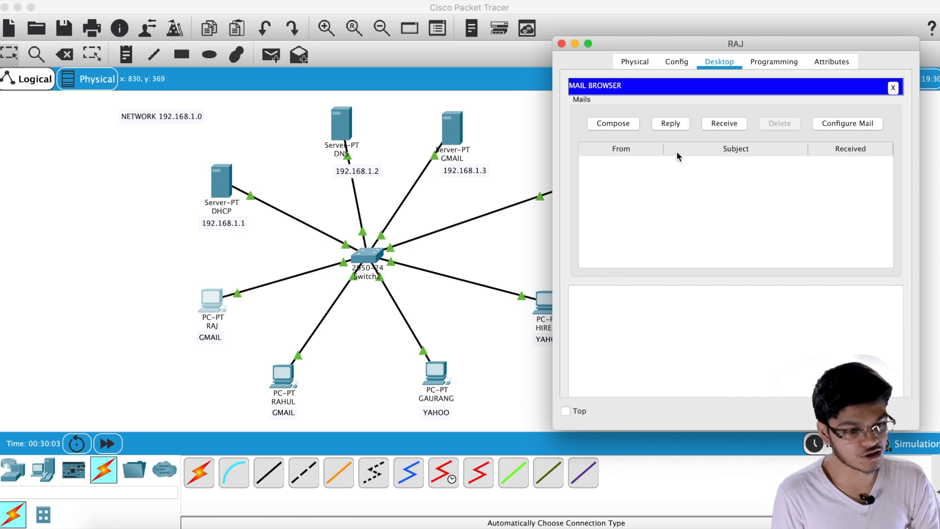
left_click(562, 43)
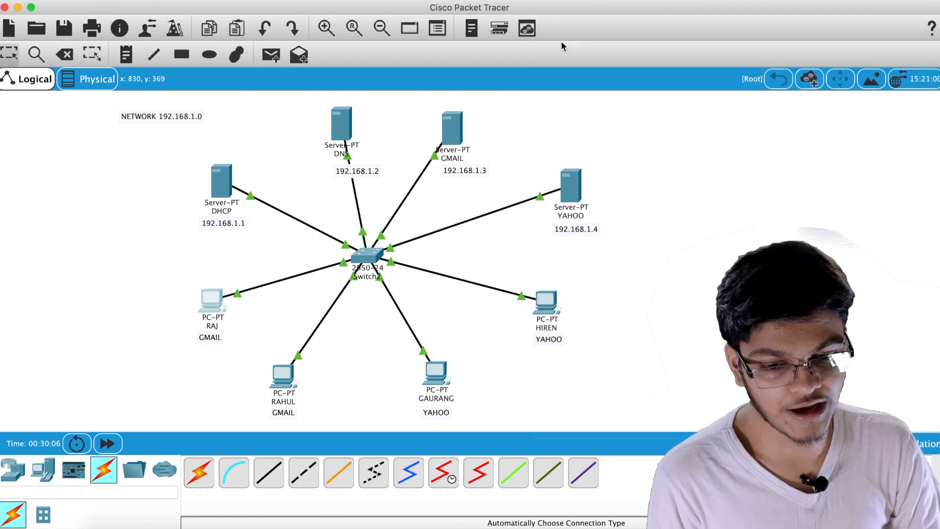
left_click(285, 375)
Open the bottom-left PC's Email setup and enter the user's display name and address
scroll(358, 245, "down", 3)
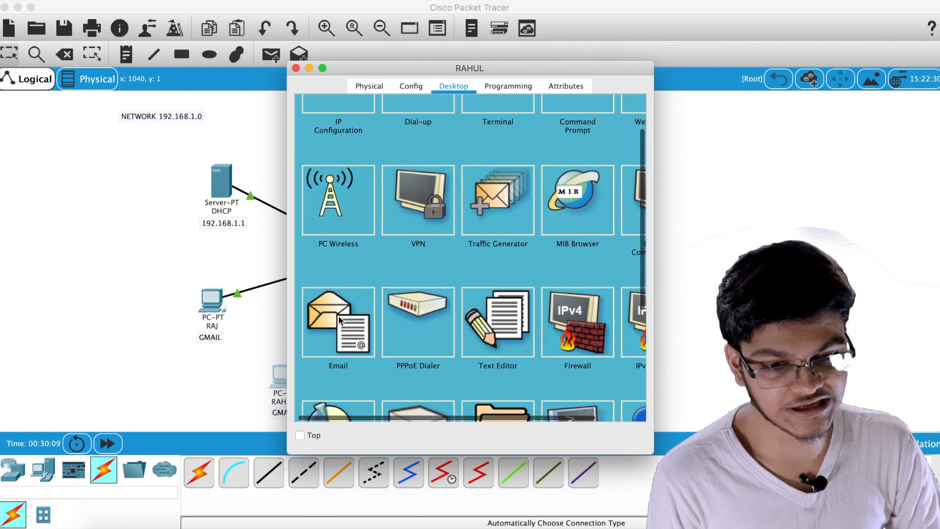
left_click(339, 319)
scroll(438, 127, "up", 3)
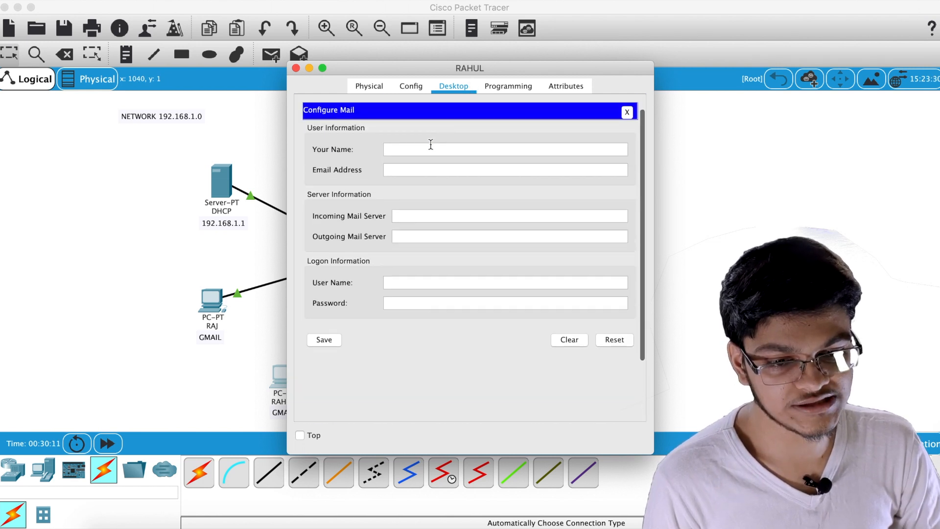
left_click(429, 148)
type("Rahul")
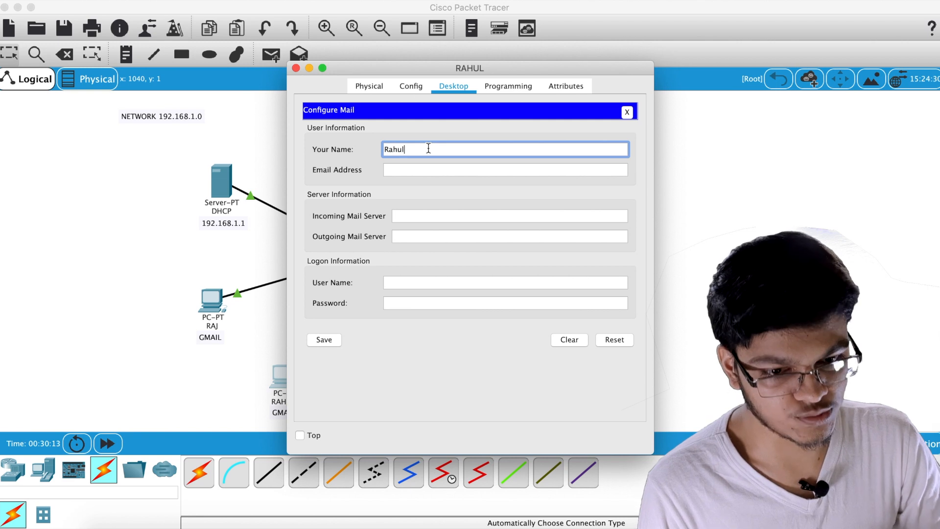
left_click(421, 170)
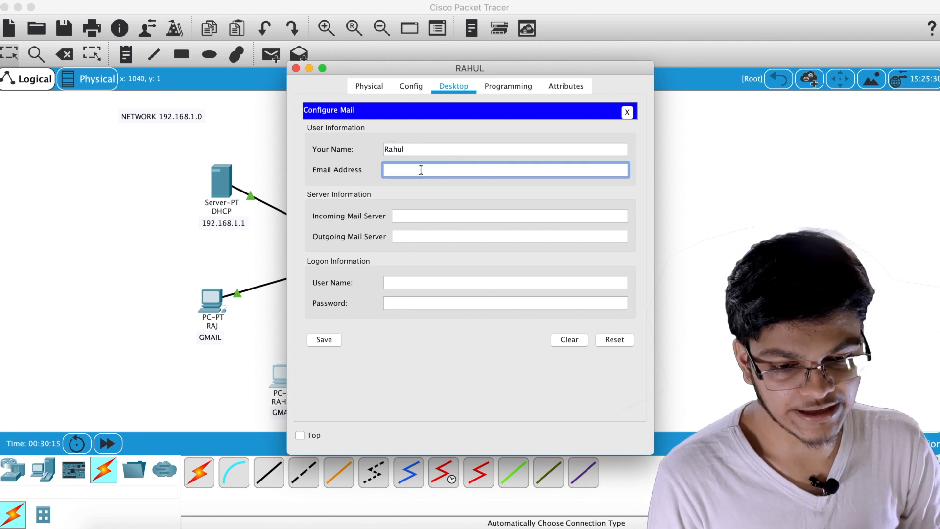
type("Ra")
key("BackSpace")
key("BackSpace")
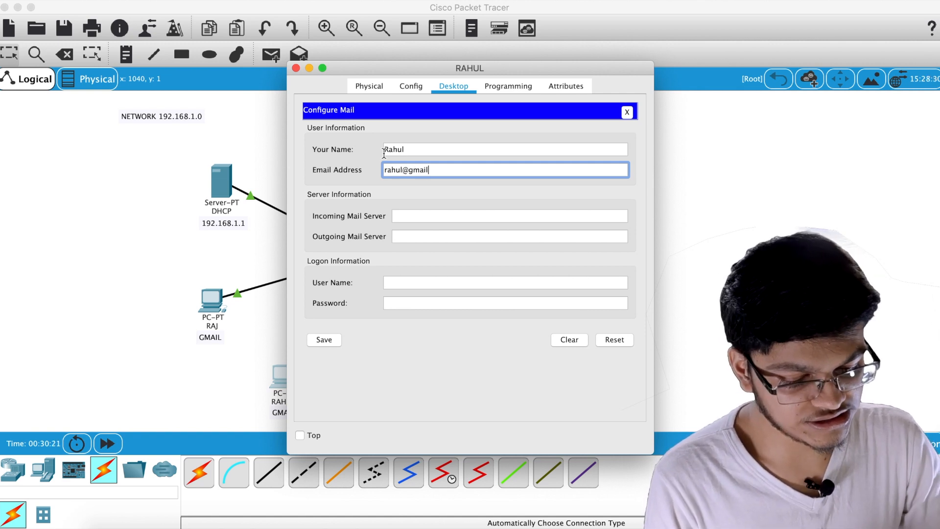
Set both mail servers to 192.168.1.3, fill in logon details, and save
left_click(439, 219)
left_click_drag(487, 69, 259, 69)
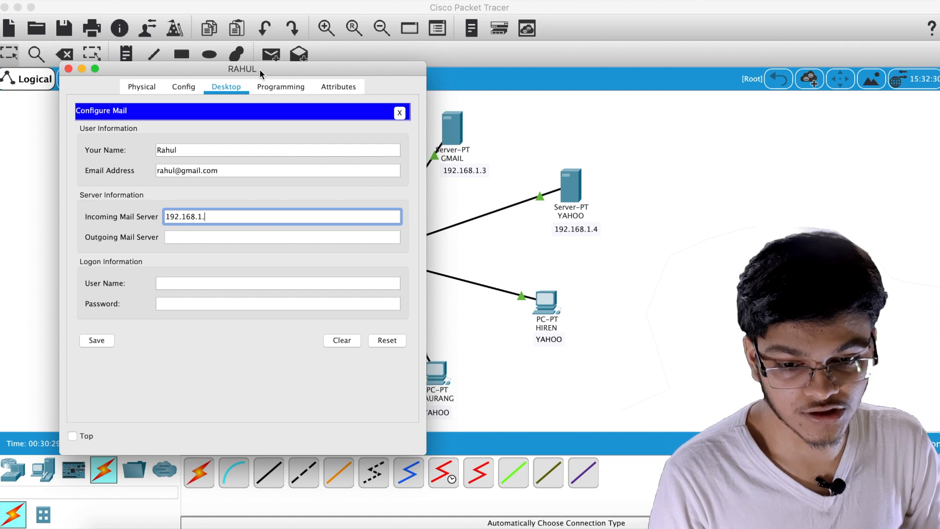
type("192.168.1.3")
left_click(201, 236)
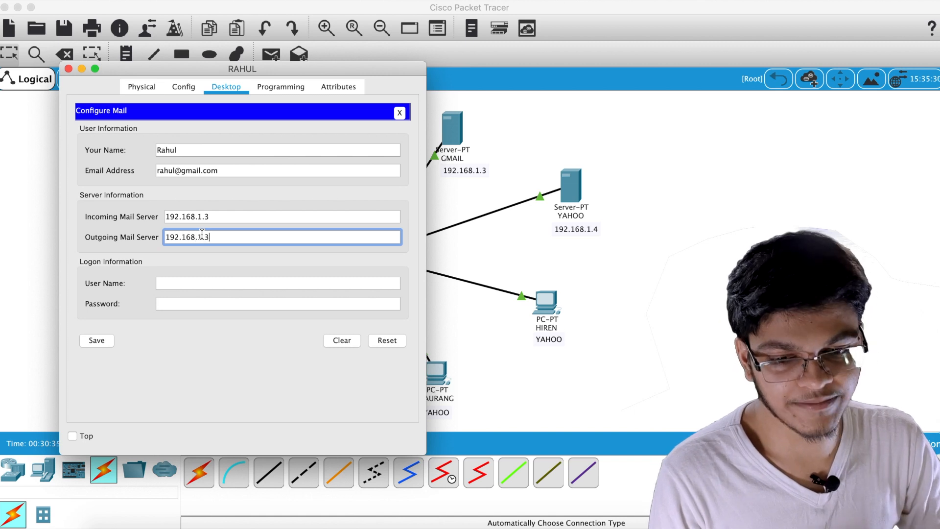
left_click(203, 282)
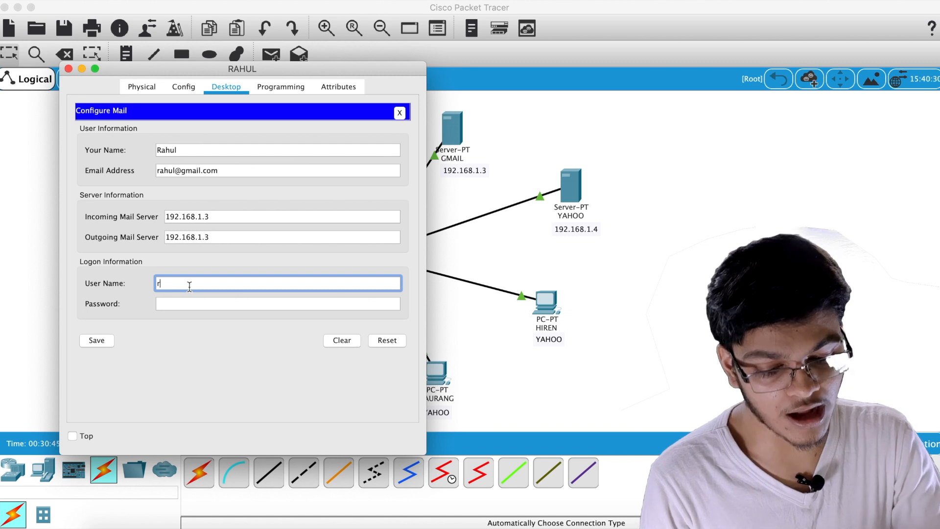
left_click(183, 304)
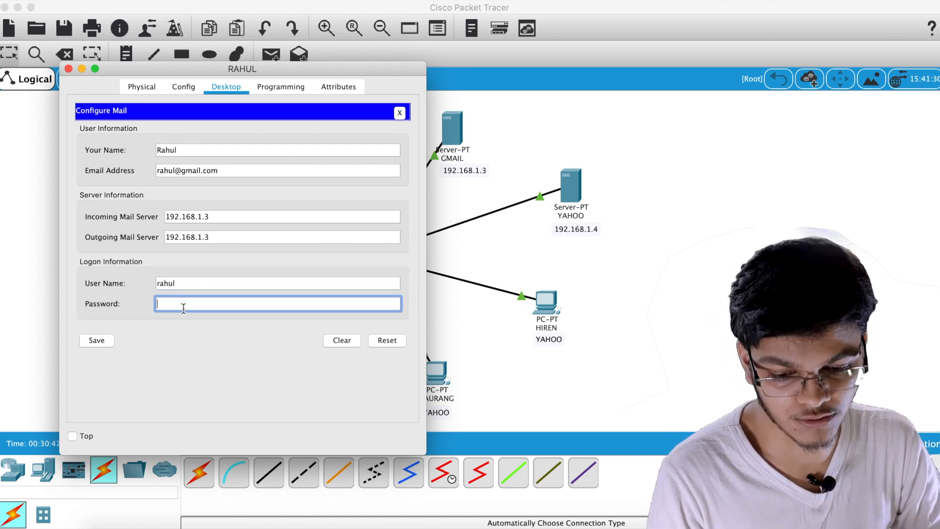
left_click(96, 340)
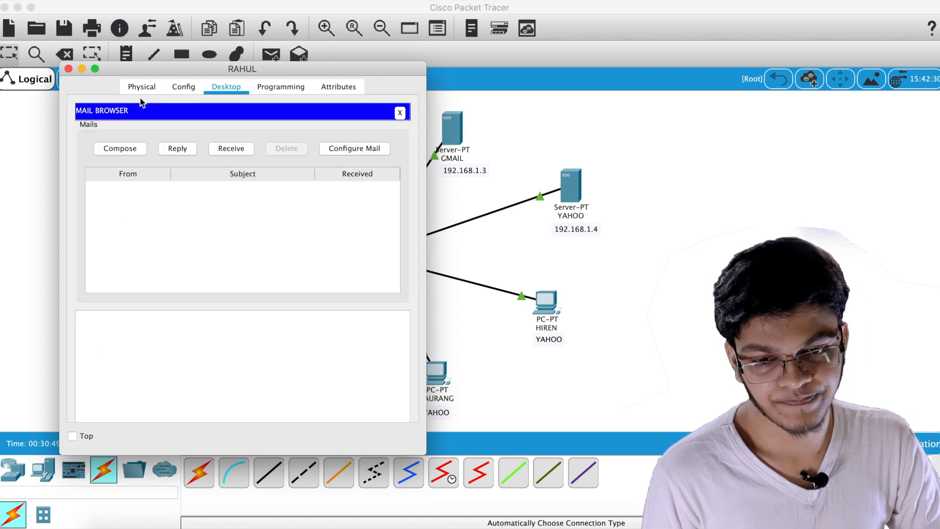
left_click(69, 69)
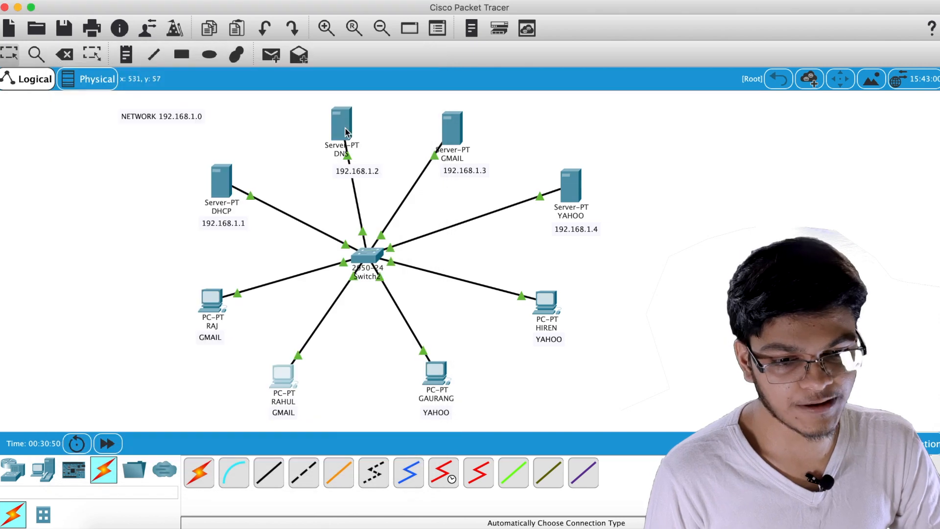
Check the second user account on the GMAIL server, then open the bottom YAHOO PC's desktop
left_click(450, 128)
left_click(349, 254)
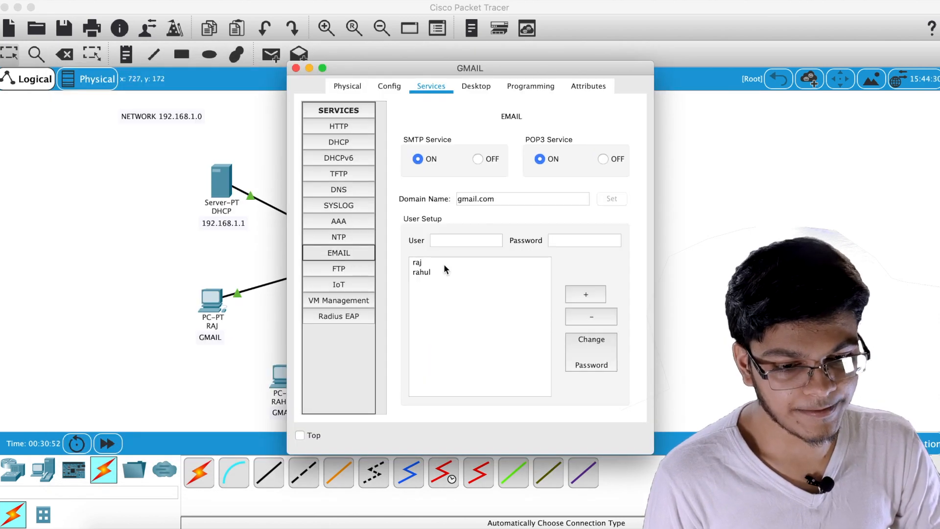
left_click(434, 271)
left_click(295, 69)
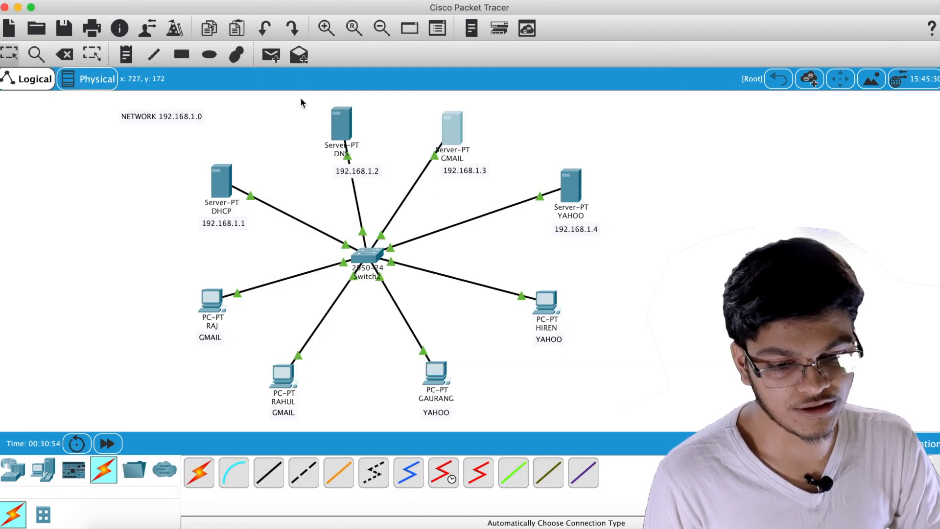
left_click(435, 377)
scroll(367, 316, "down", 2)
Open the bottom YAHOO PC's Email setup and enter the user's name and yahoo.com address
left_click(355, 340)
scroll(430, 126, "up", 2)
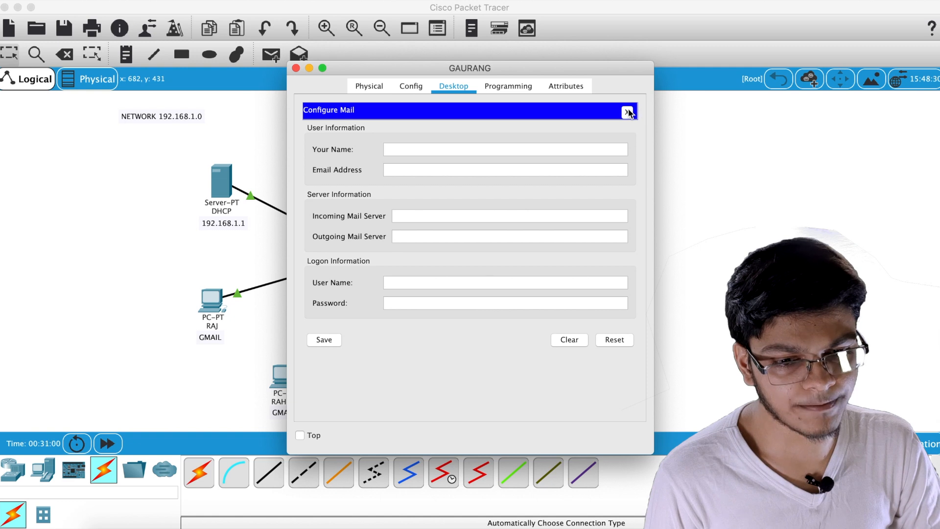
left_click(444, 150)
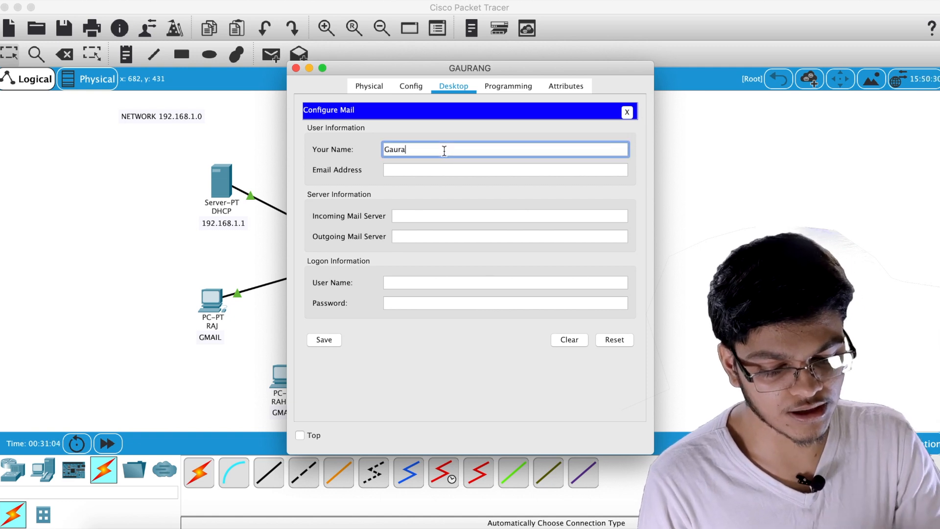
left_click(428, 169)
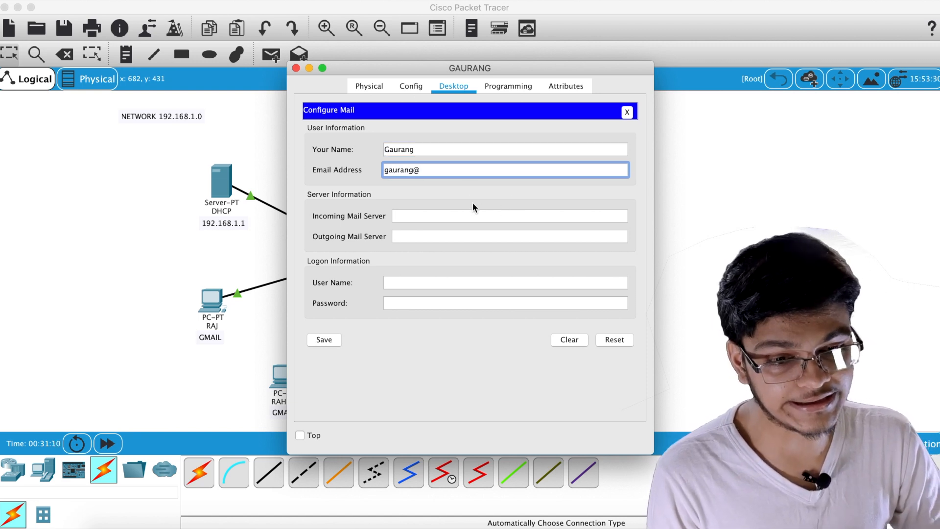
left_click_drag(455, 75, 144, 52)
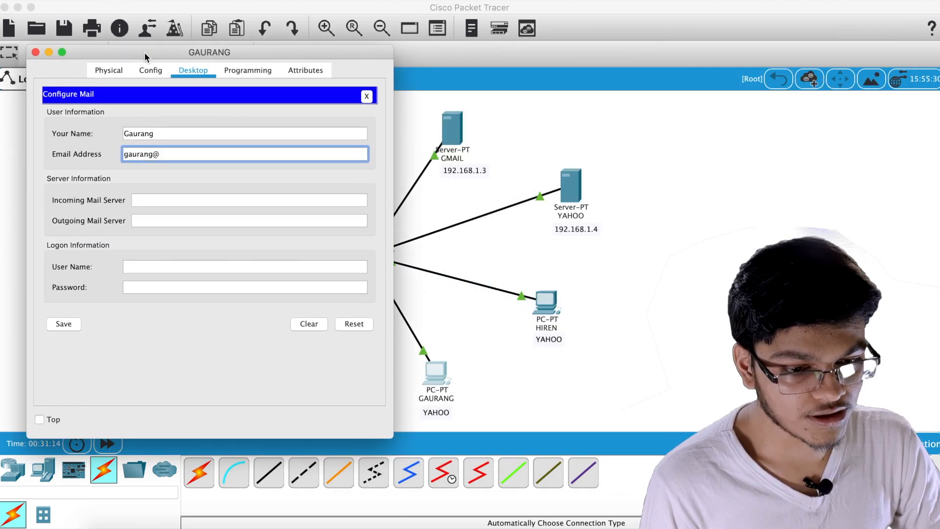
type("yahoo.com")
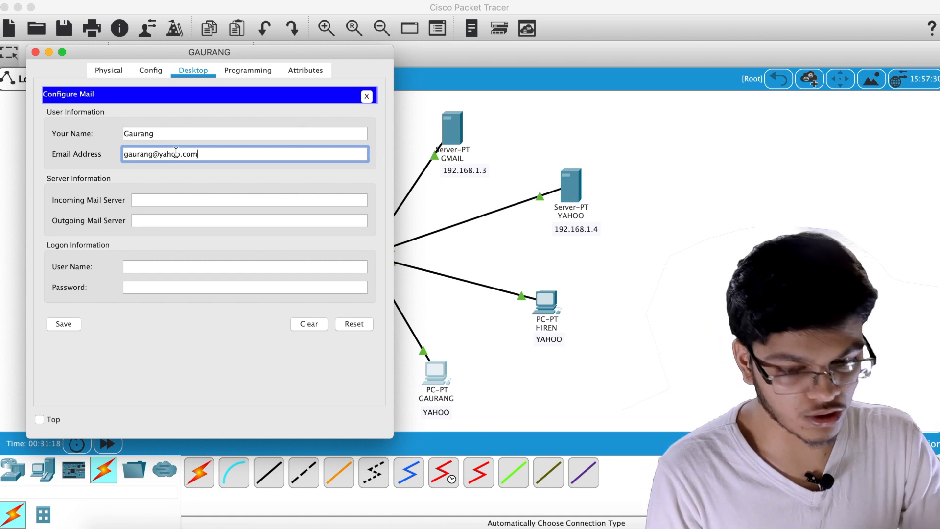
Set incoming and outgoing mail servers to 192.168.1.4, fill in logon details, and save
left_click(184, 201)
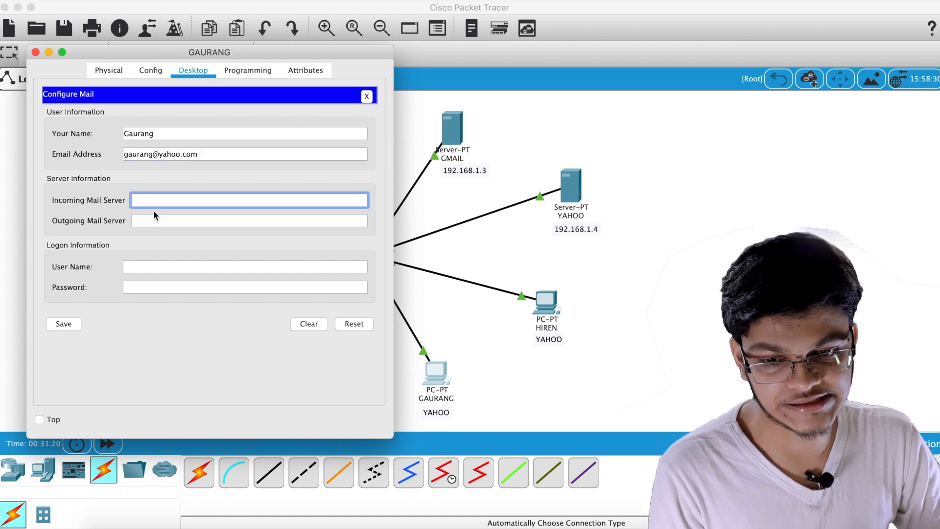
type("19")
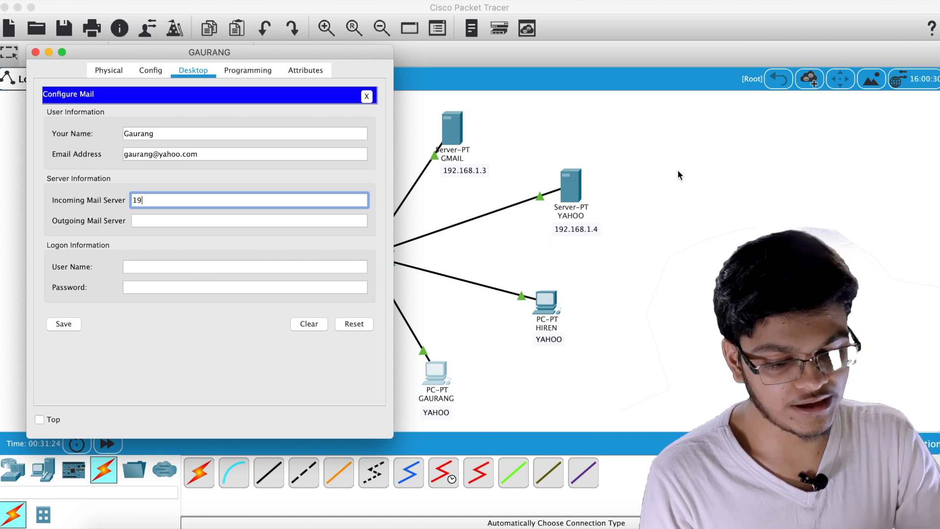
type("2.168.1.4")
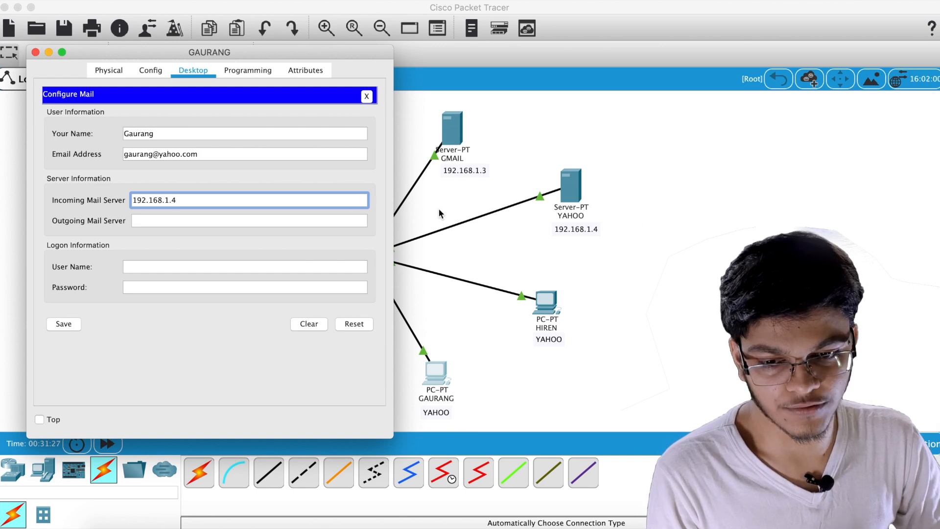
left_click(264, 220)
type("192.168.1.4")
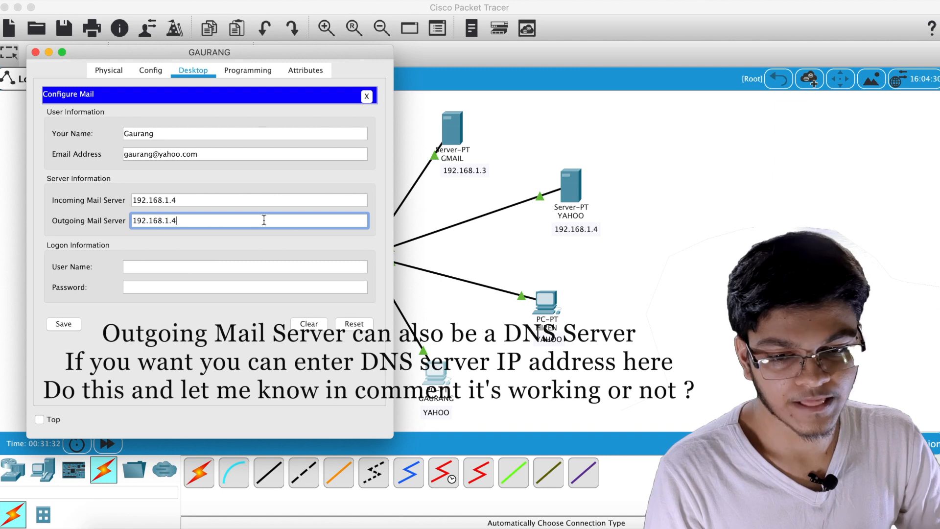
left_click(173, 267)
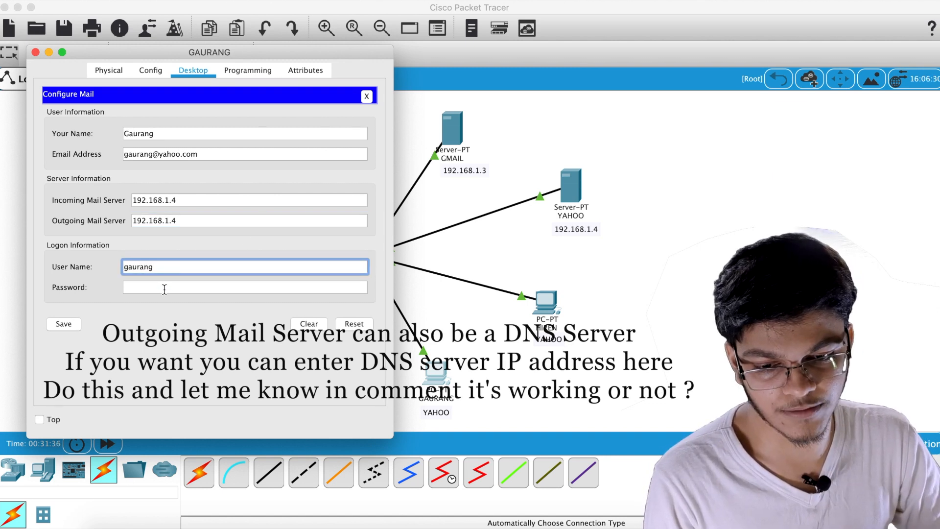
left_click(164, 288)
left_click(58, 325)
Open the right-hand YAHOO PC's Email setup and enter the user's display name and address
left_click(35, 52)
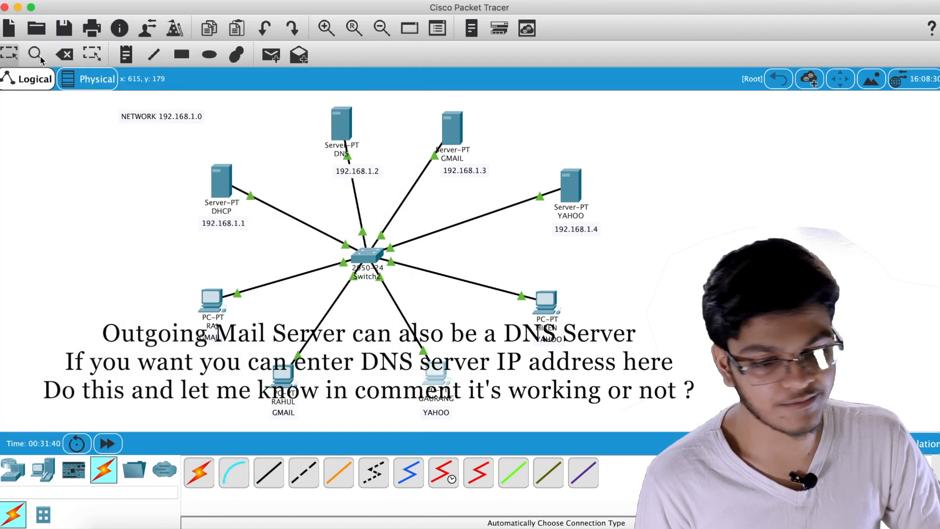
left_click(545, 302)
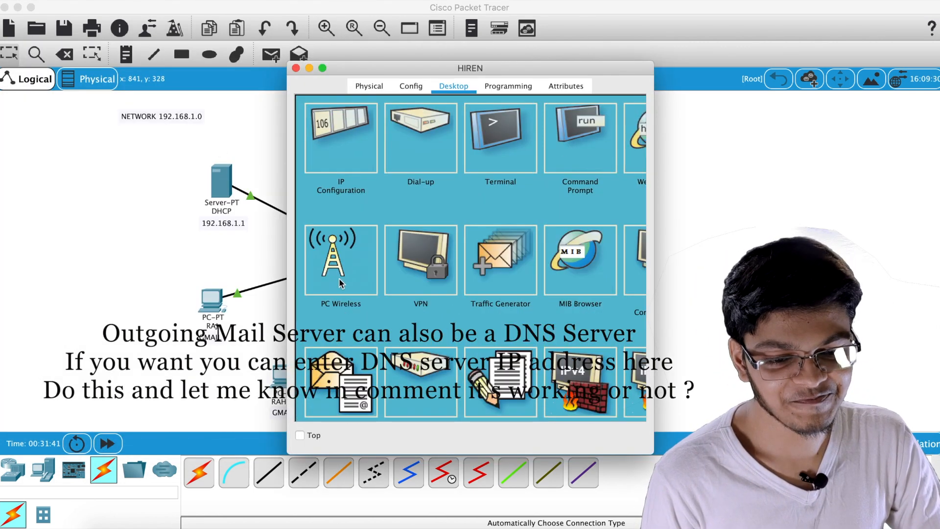
scroll(341, 283, "down", 1)
left_click(343, 350)
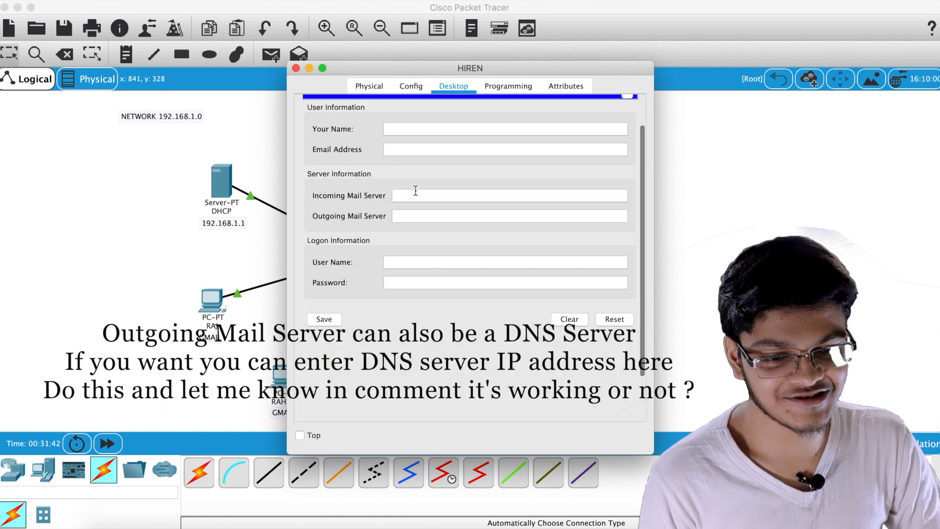
left_click(421, 130)
type("H")
key("BackSpace")
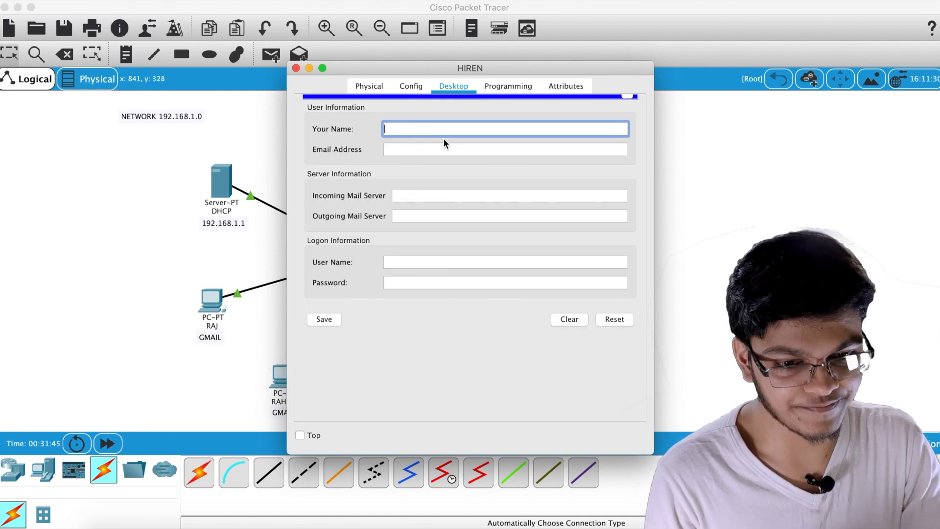
type("Hiren")
left_click(427, 151)
type("hoo.com")
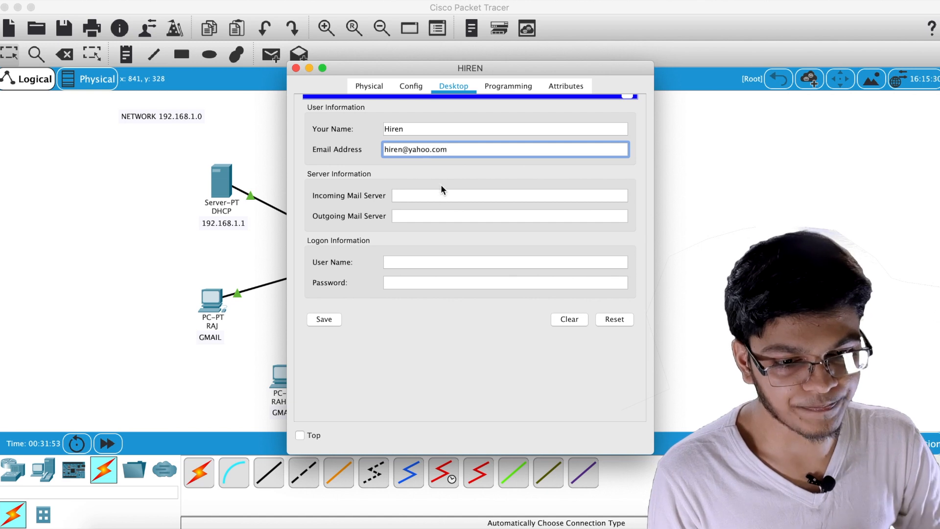
Set both mail servers to 192.168.1.4, enter logon name and password, save, and close
left_click(433, 196)
left_click_drag(483, 71, 308, 72)
type("192.168")
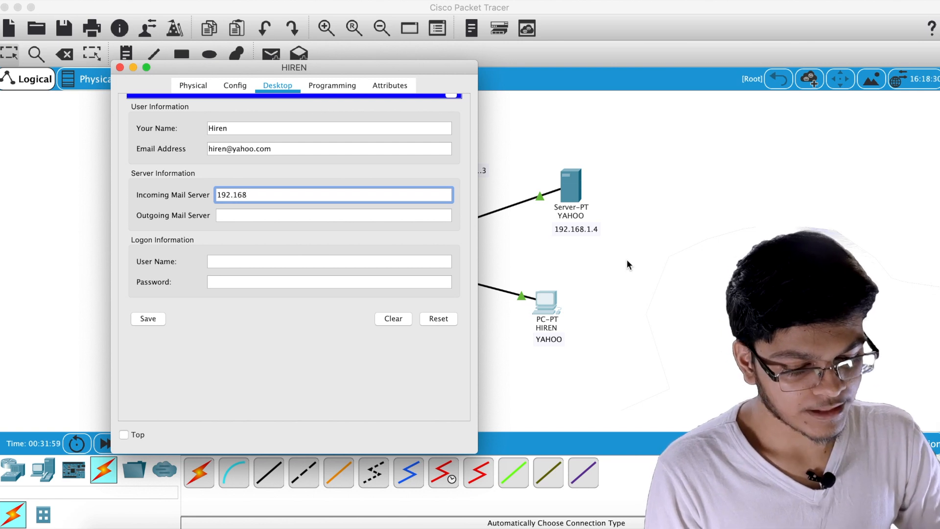
type(".1.4")
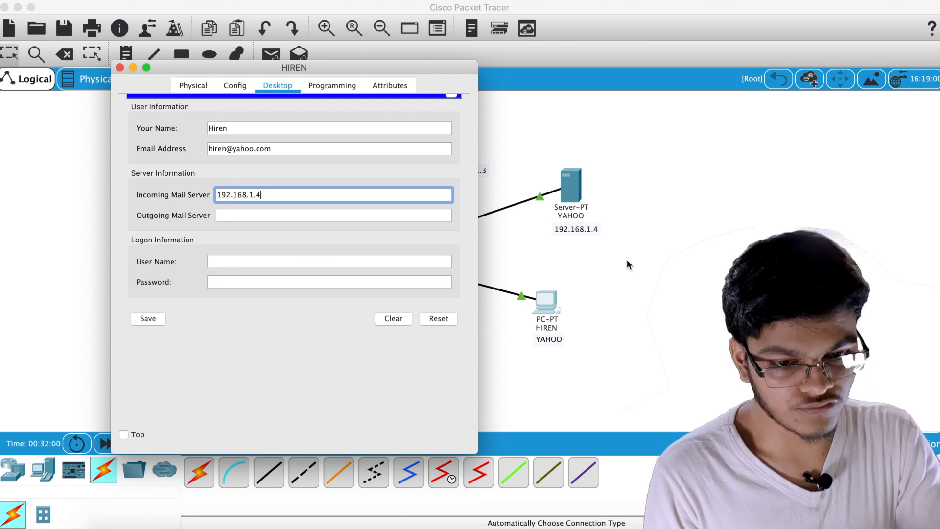
left_click(357, 217)
type("192")
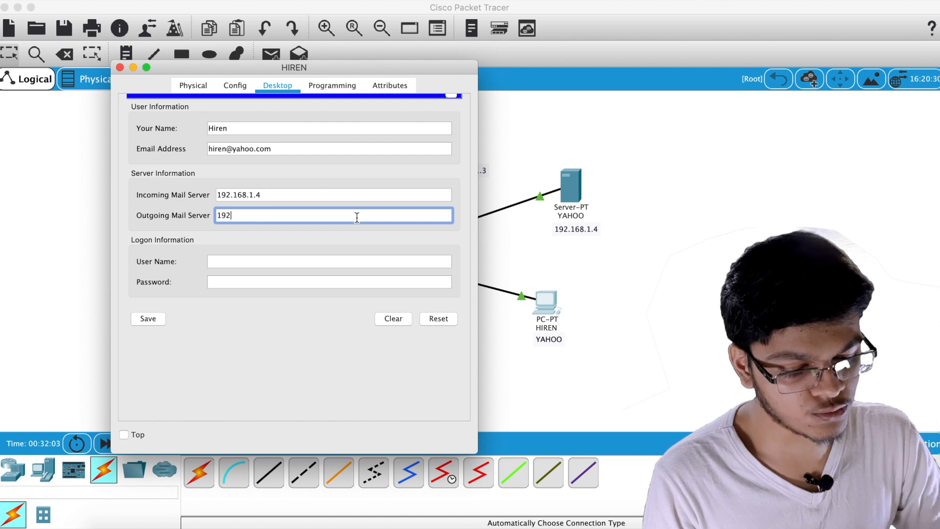
type(".168.1.4")
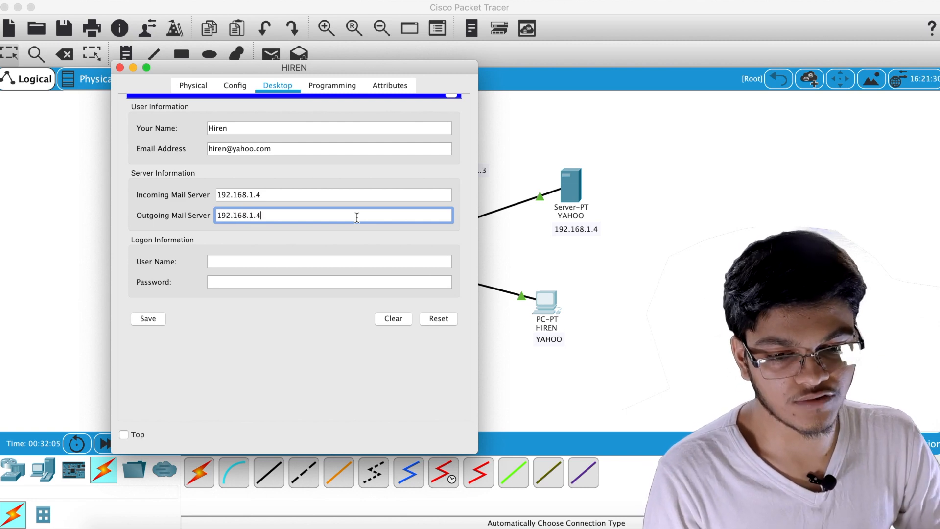
left_click(294, 263)
type("hi")
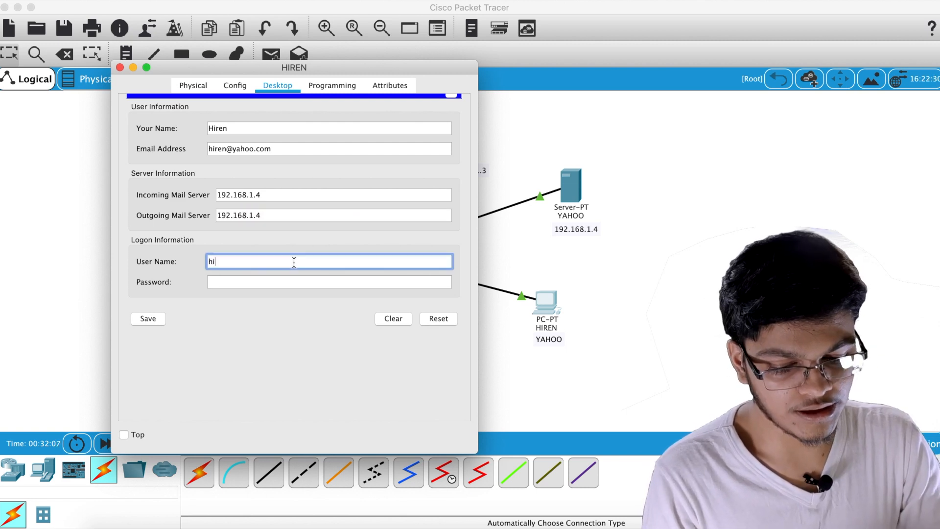
type("ren")
left_click(264, 282)
type("hiren")
left_click(147, 318)
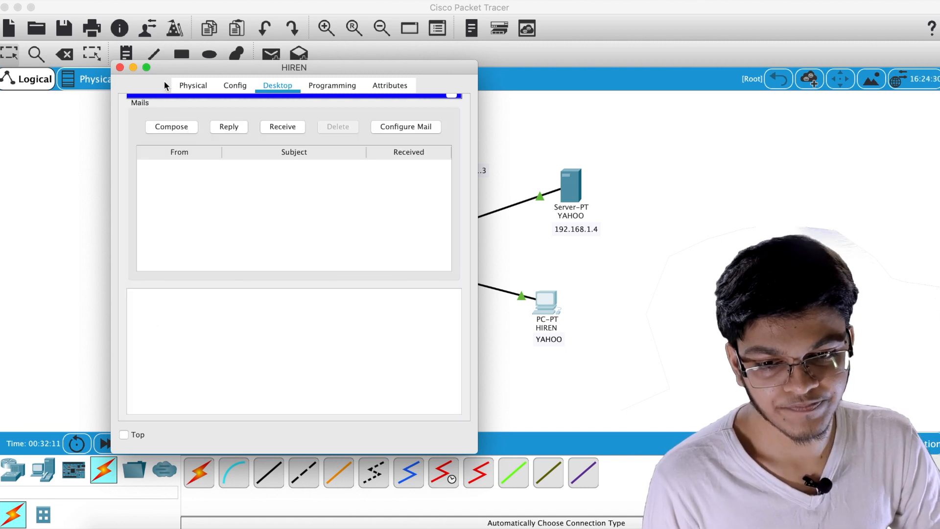
left_click(120, 67)
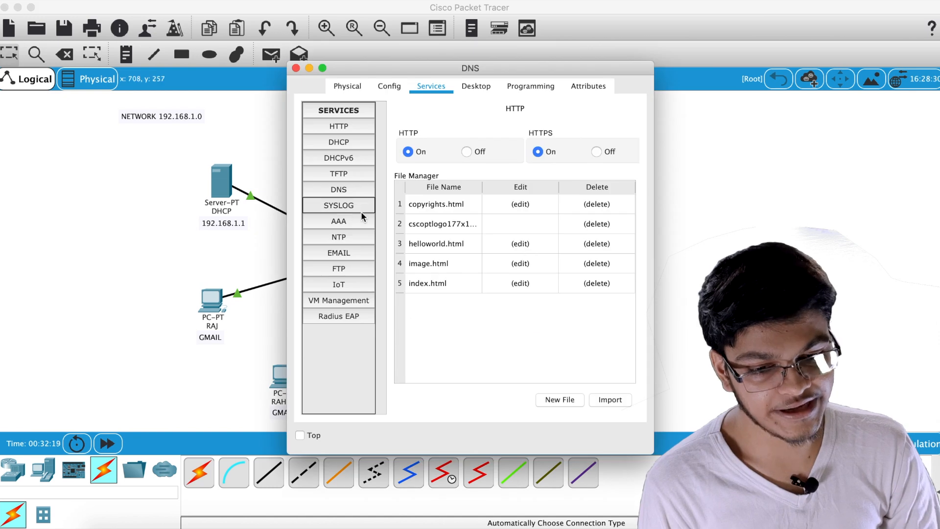
Review the DNS A records for dhcp, dns, gmail.com and yahoo.com, then close the DNS server
left_click(345, 192)
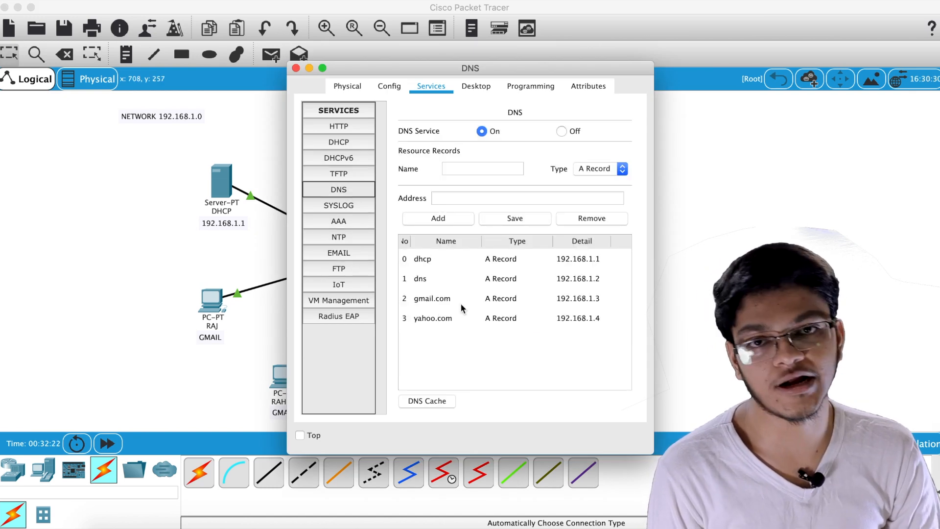
left_click(296, 68)
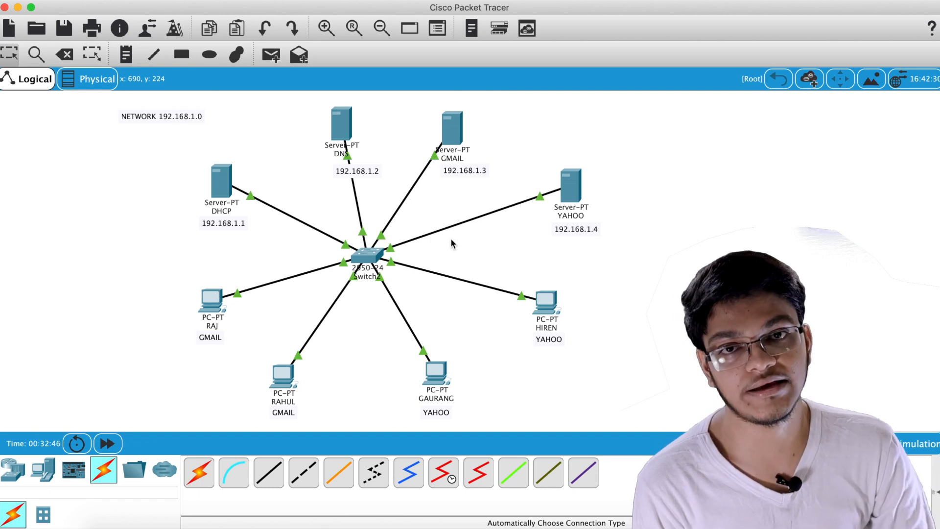
Receive mail on the left GMAIL PC to confirm an empty inbox, then switch to Simulation mode
left_click(207, 304)
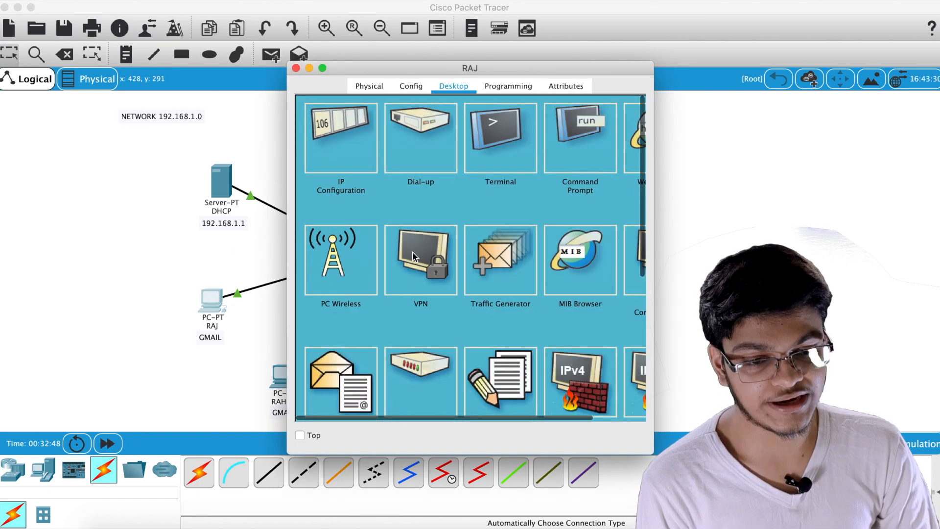
scroll(336, 274, "down", 3)
left_click(335, 327)
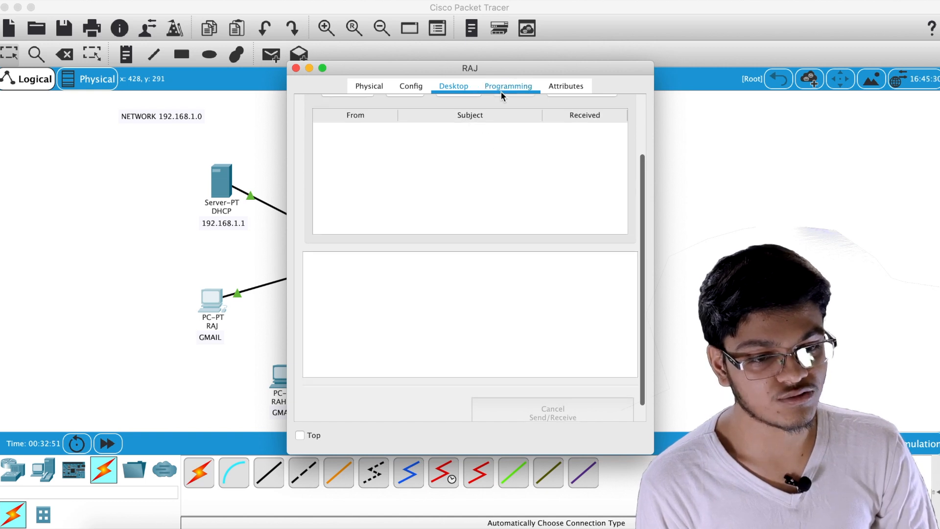
scroll(554, 190, "up", 2)
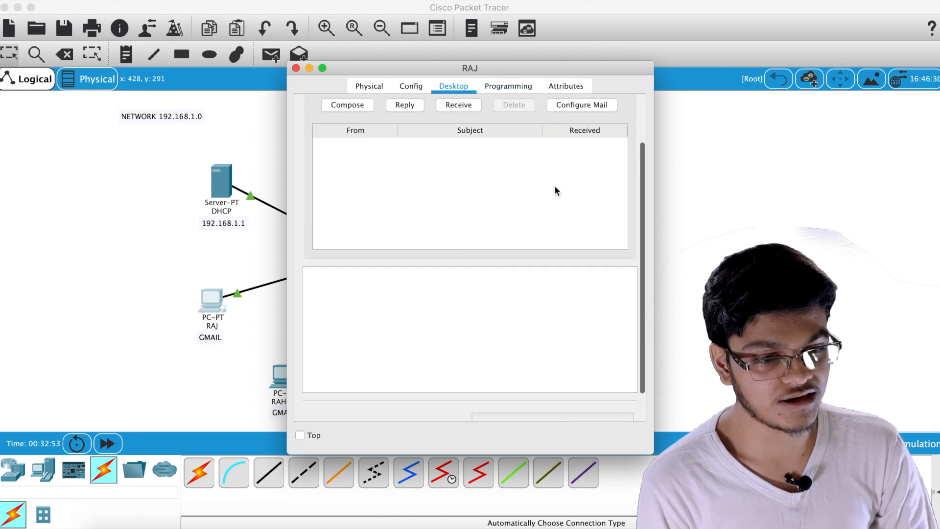
left_click(458, 148)
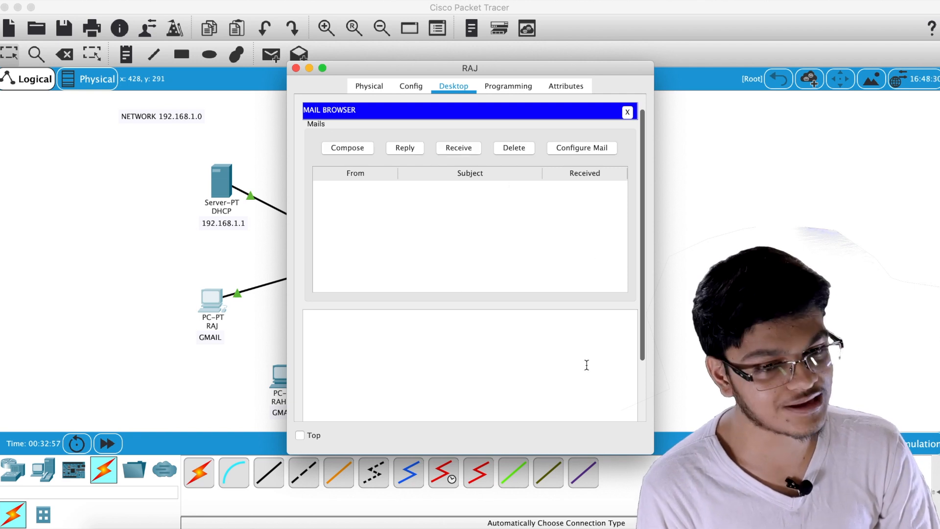
left_click(296, 68)
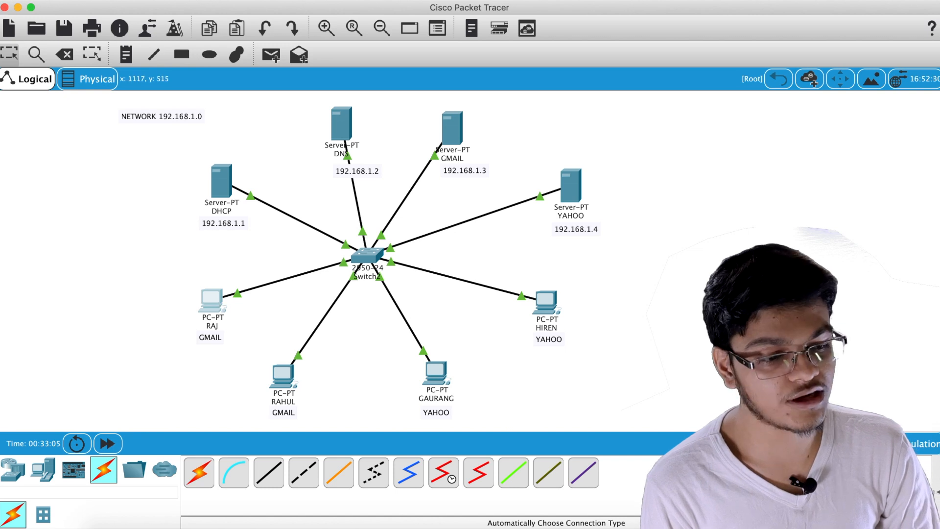
left_click(906, 443)
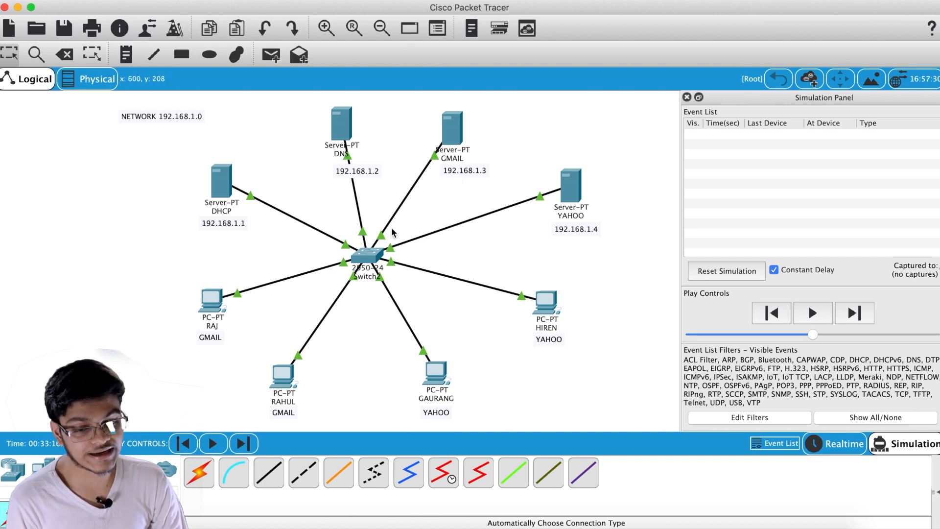
Compose and send an email titled 'bhai sun' from the left GMAIL PC to the other GMAIL user
left_click(205, 300)
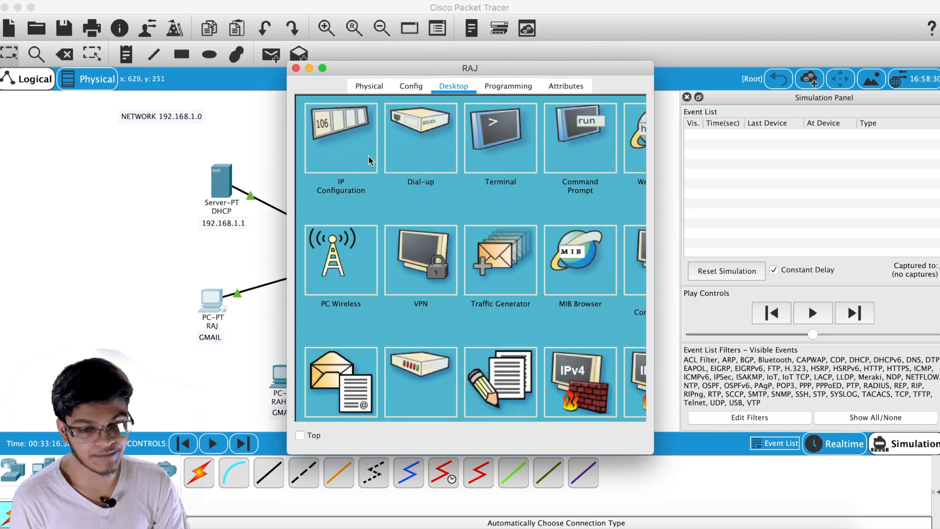
scroll(363, 308, "down", 3)
left_click(355, 327)
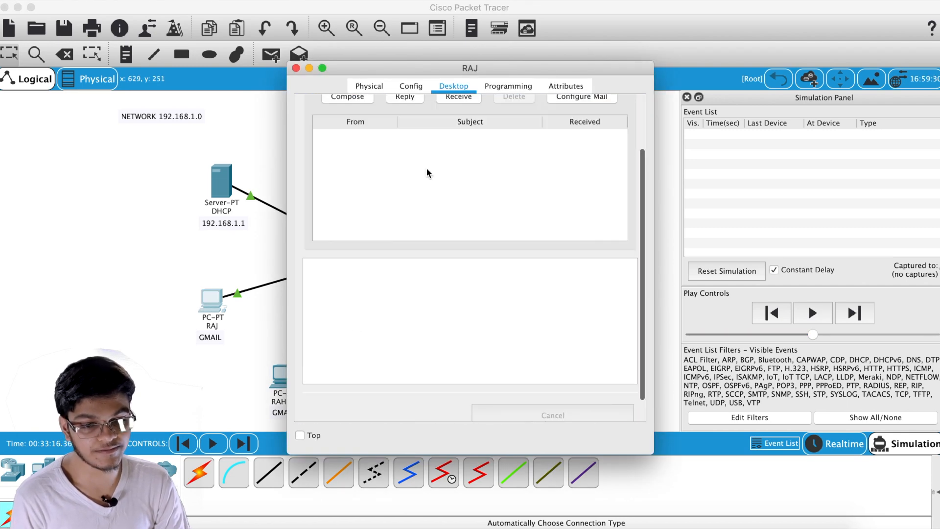
left_click(349, 96)
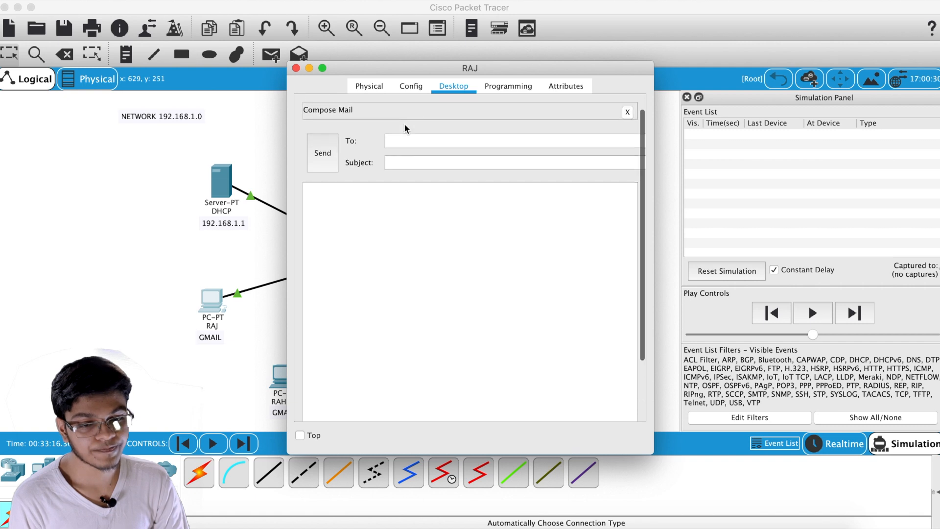
left_click(400, 141)
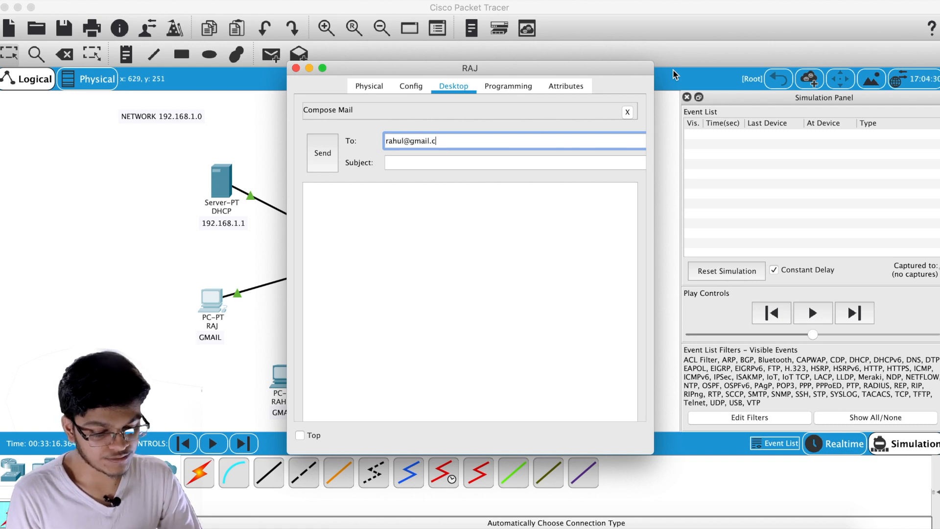
left_click(476, 163)
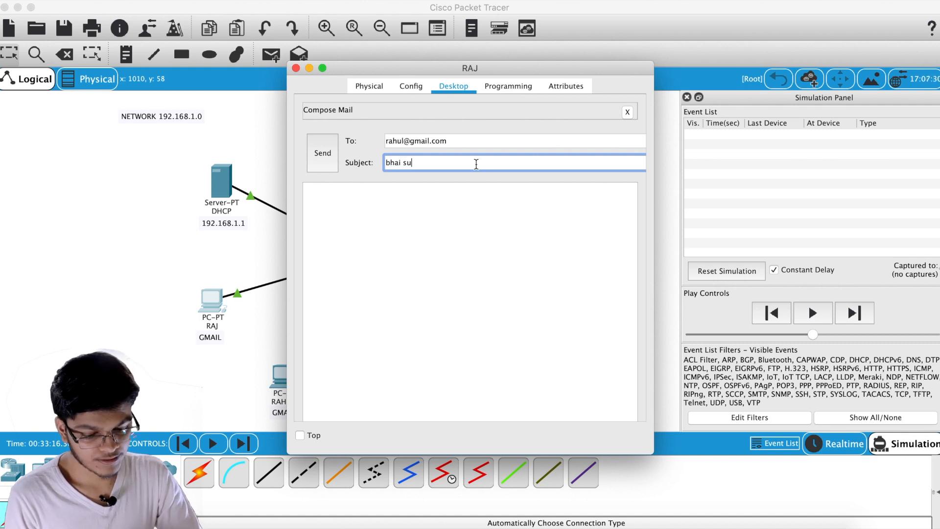
left_click(455, 192)
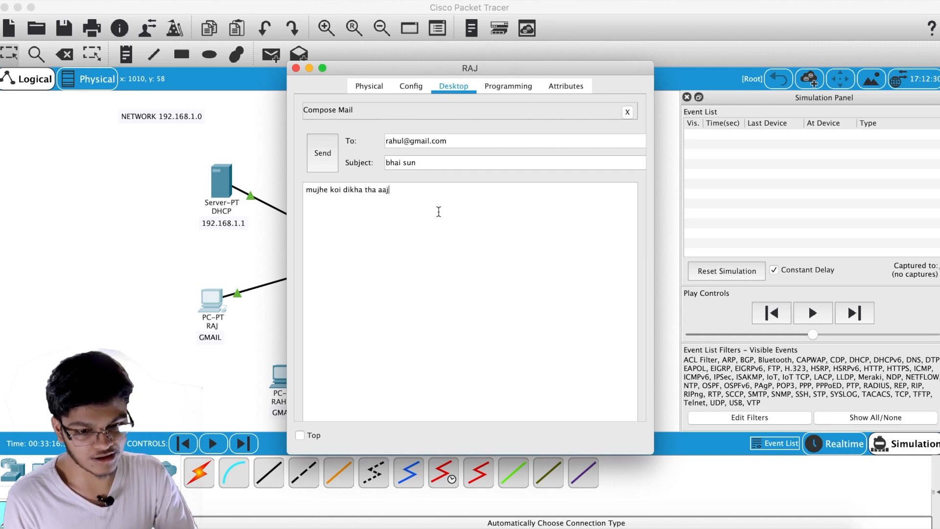
left_click(321, 153)
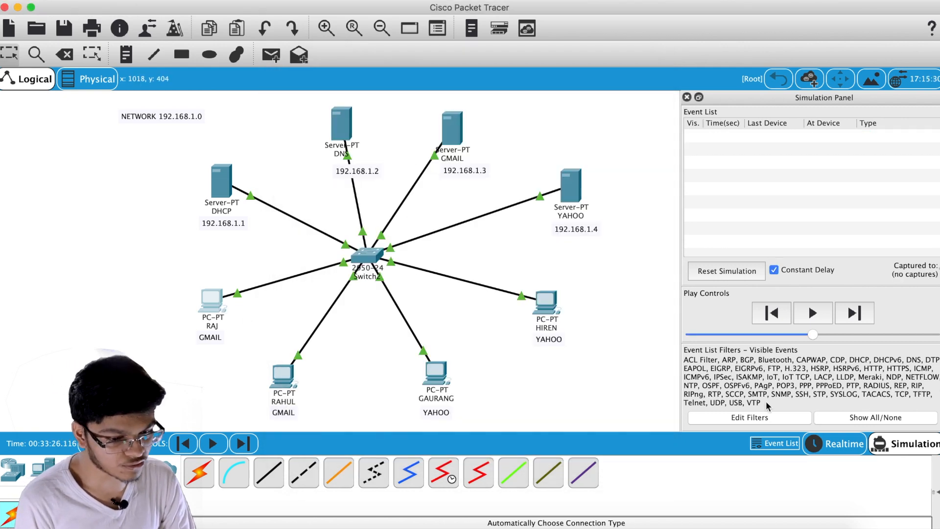
left_click(765, 416)
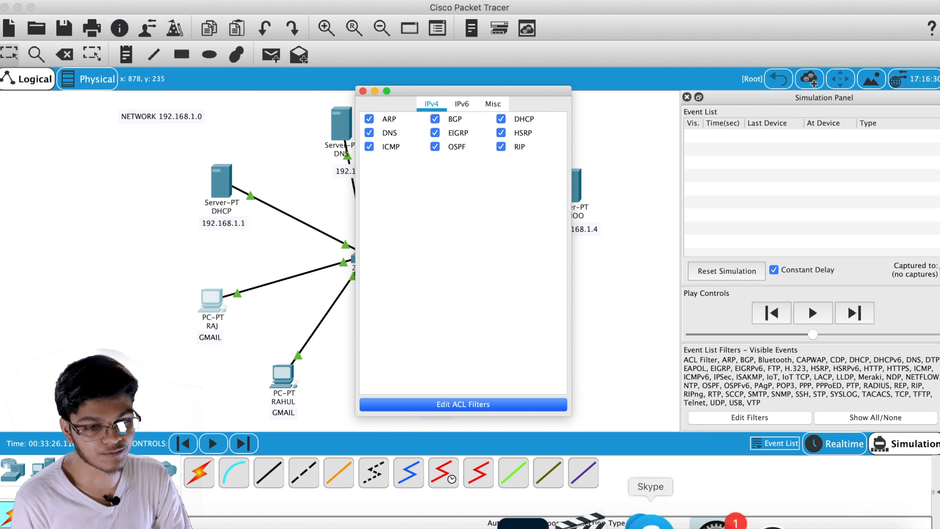
left_click(461, 103)
left_click(491, 104)
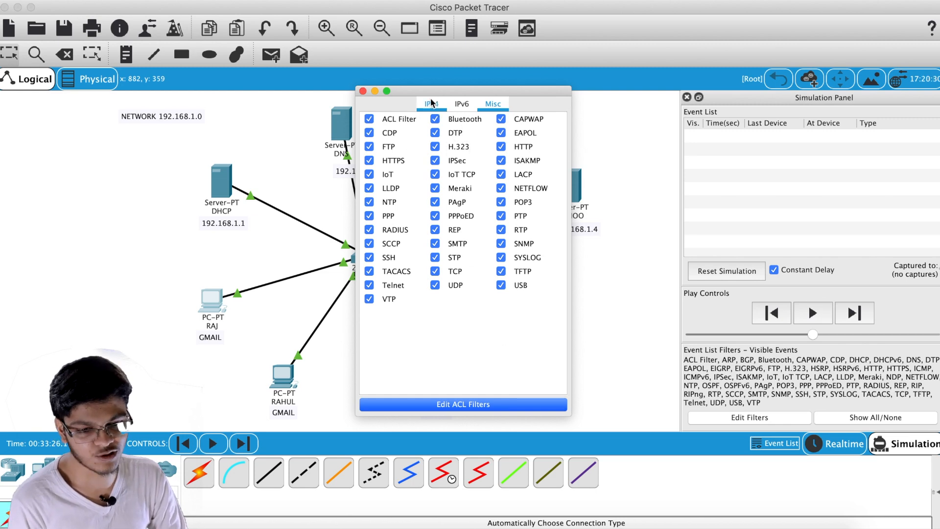
left_click(363, 91)
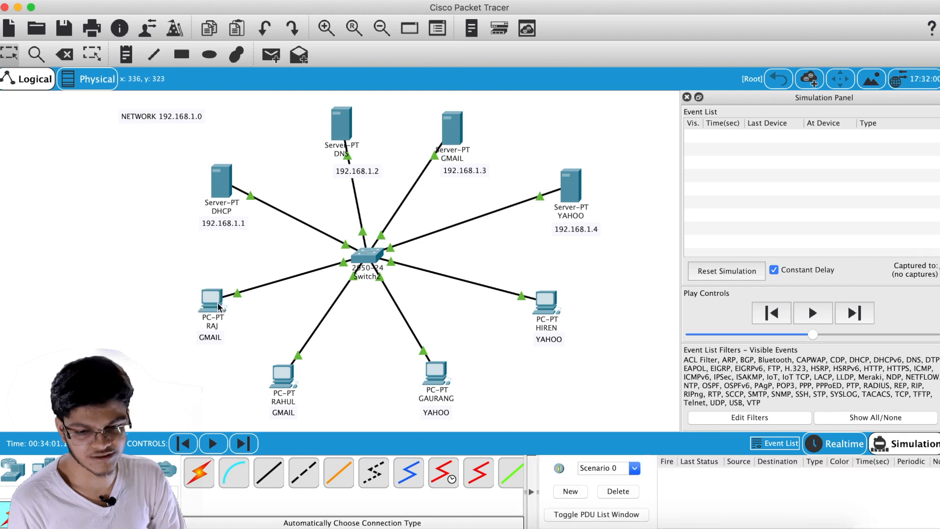
Switch the network back to Realtime mode
left_click(211, 299)
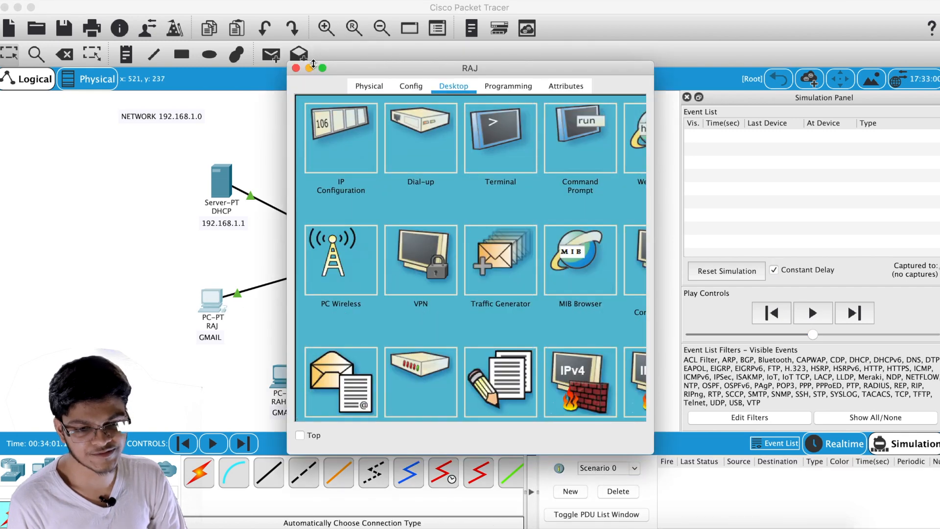
left_click(296, 68)
double_click(287, 410)
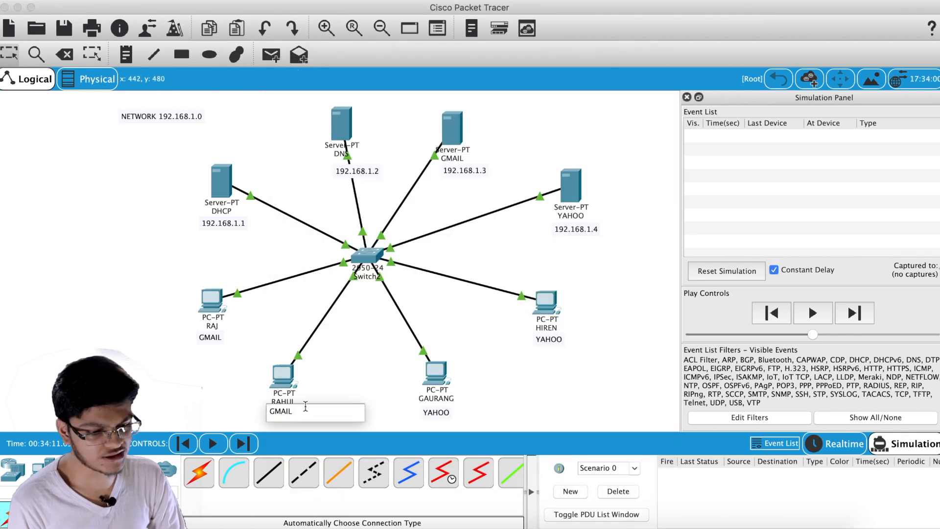
left_click(843, 442)
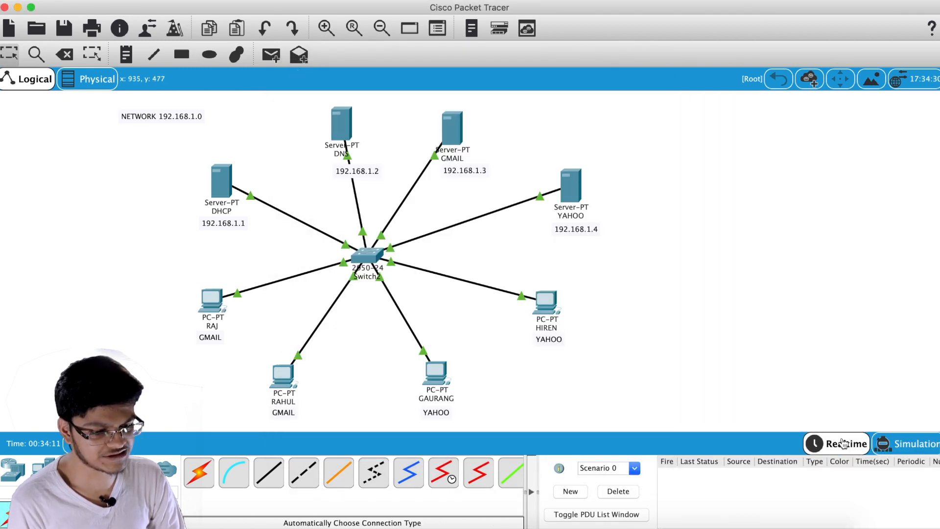
Receive mail on the bottom GMAIL PC to fetch the 'bhai sun' email
left_click(283, 376)
scroll(362, 336, "down", 2)
left_click(338, 337)
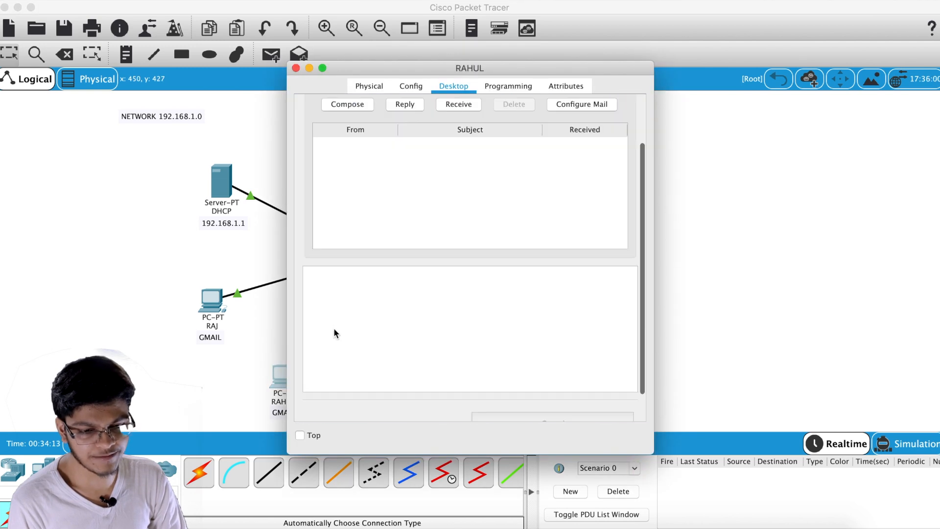
left_click(459, 104)
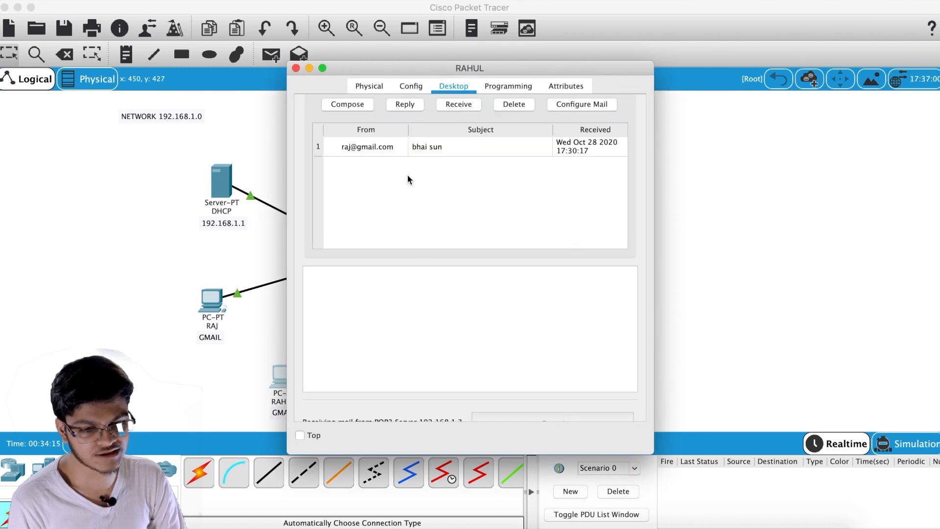
left_click(296, 68)
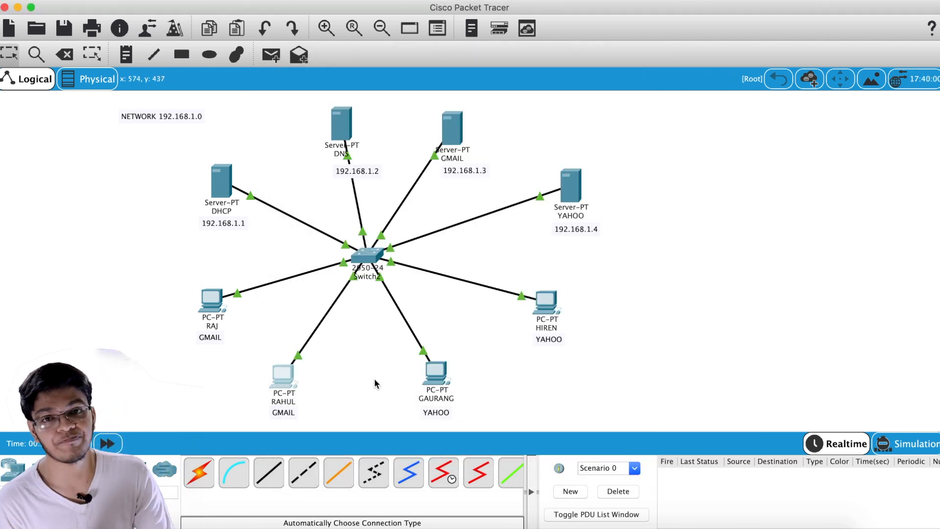
Enter Simulation mode and start a new email on the left GMAIL PC
key("shift+s")
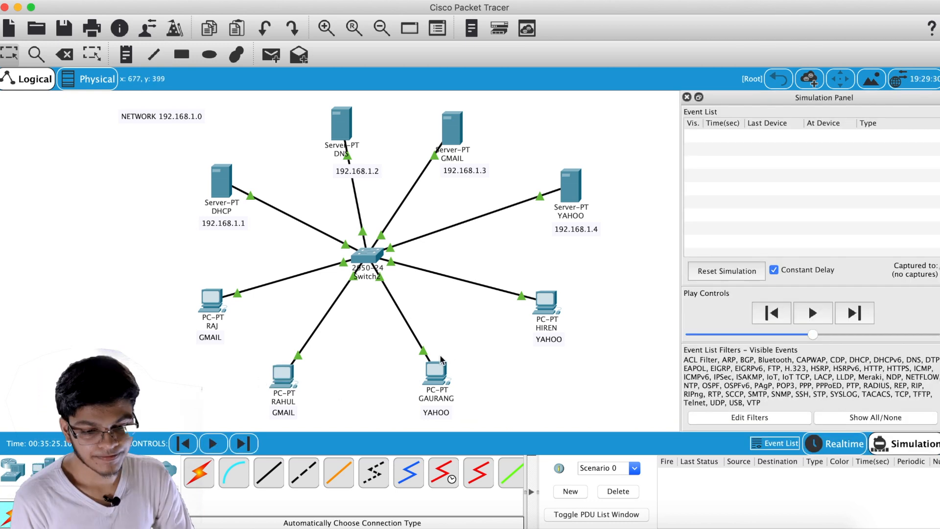
left_click(223, 304)
scroll(384, 234, "down", 2)
left_click(344, 333)
scroll(371, 158, "up", 1)
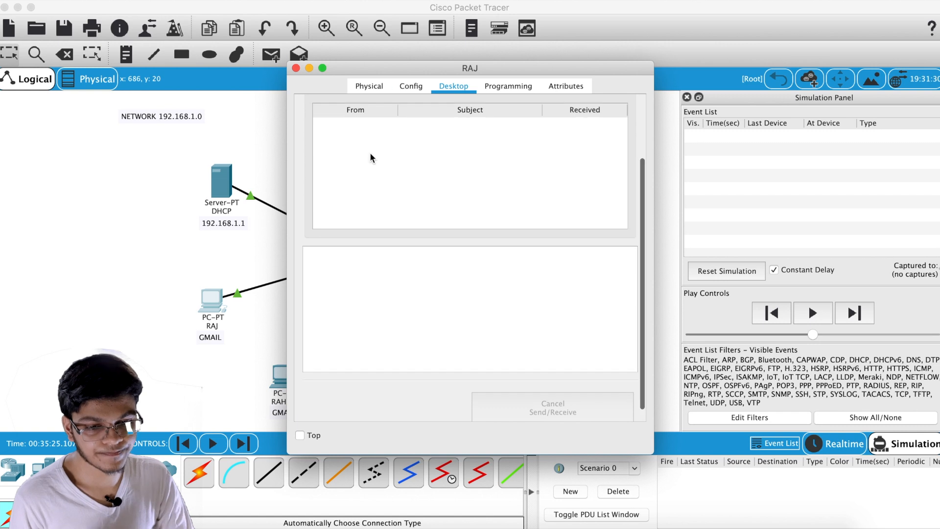
scroll(370, 157, "up", 2)
left_click(348, 151)
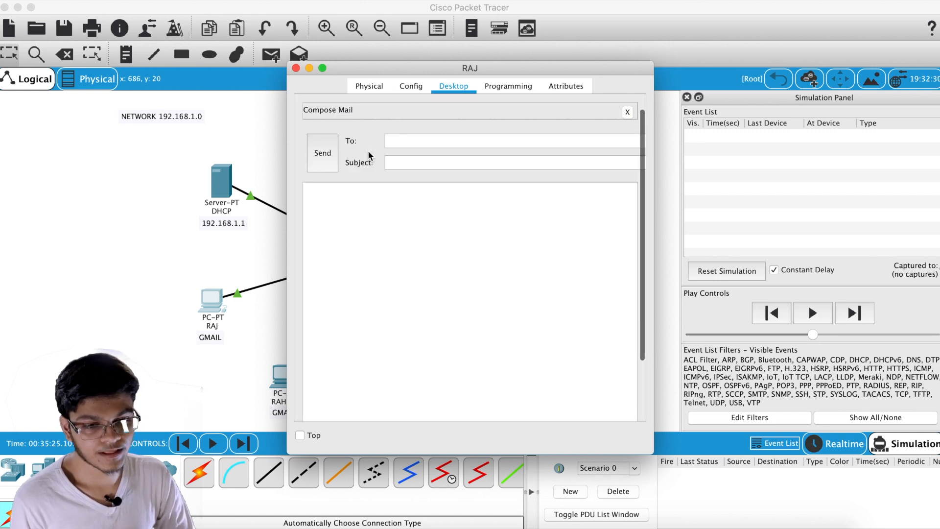
Address the email to the YAHOO user's yahoo.com account with subject 'ebvutweba' and send it
left_click(446, 139)
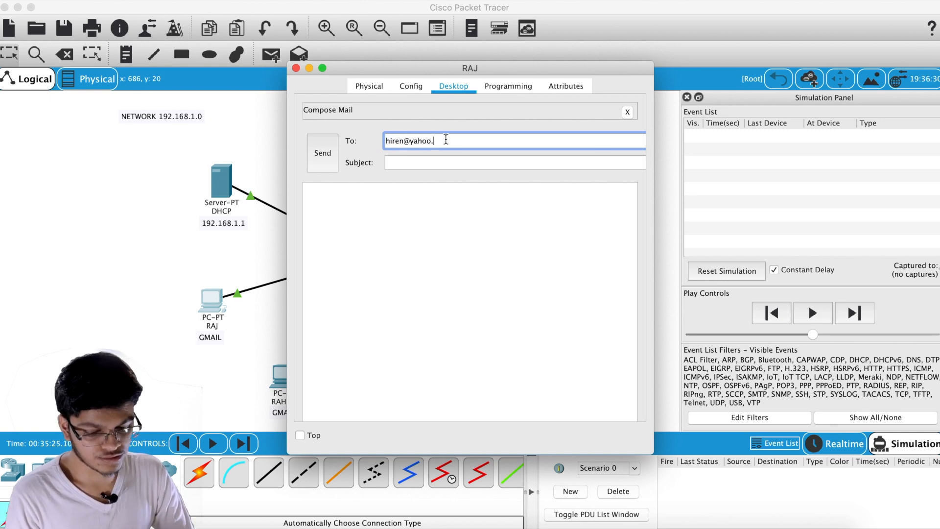
left_click(466, 162)
type("ebvutweba")
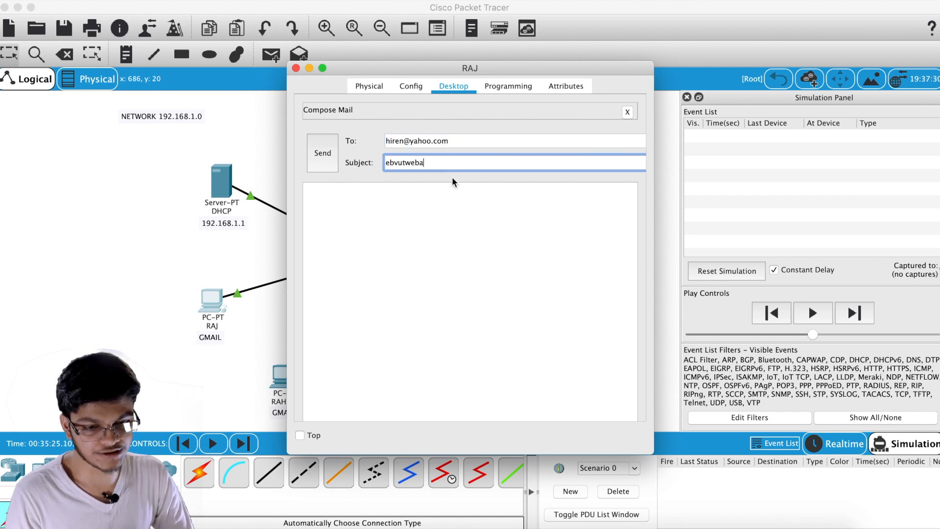
left_click(451, 184)
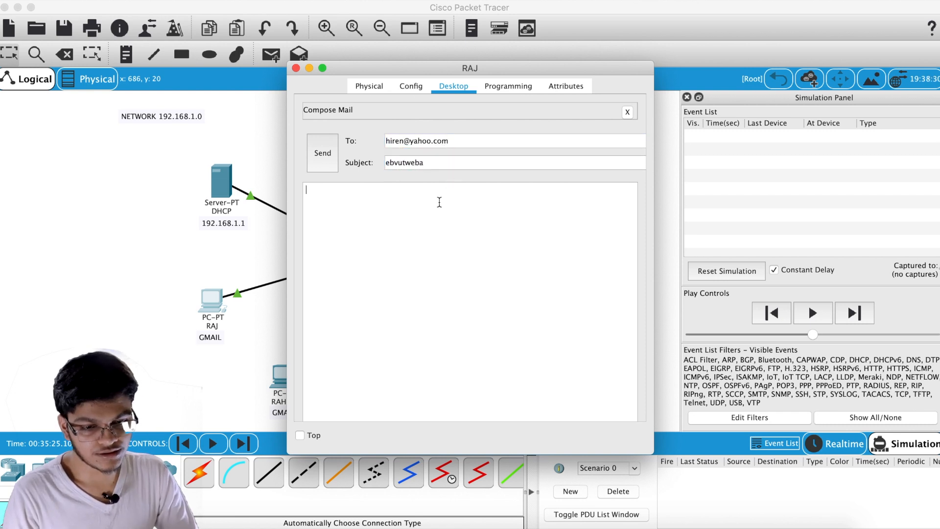
left_click(325, 155)
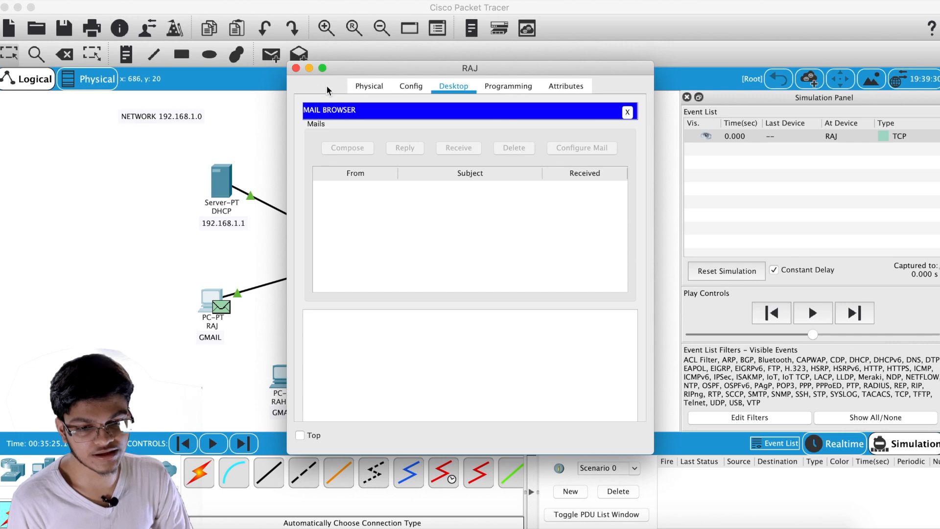
left_click(309, 68)
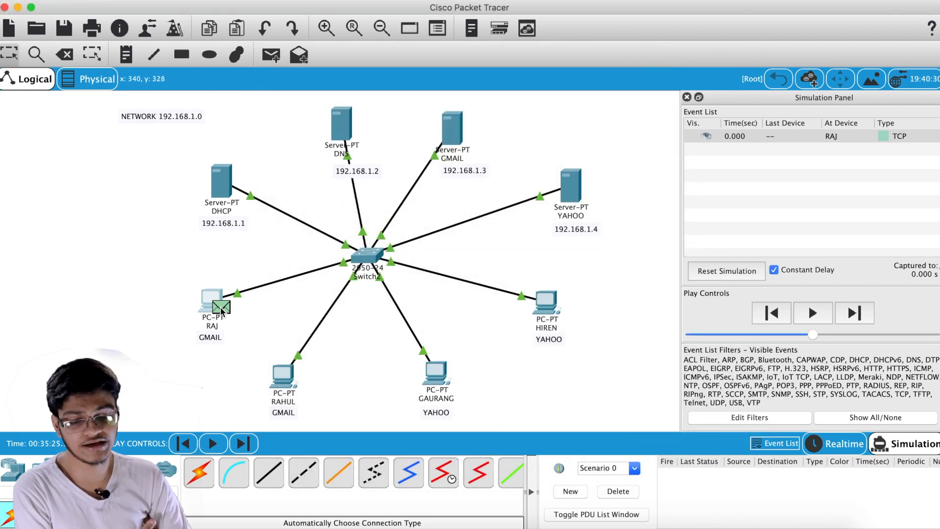
left_click(220, 308)
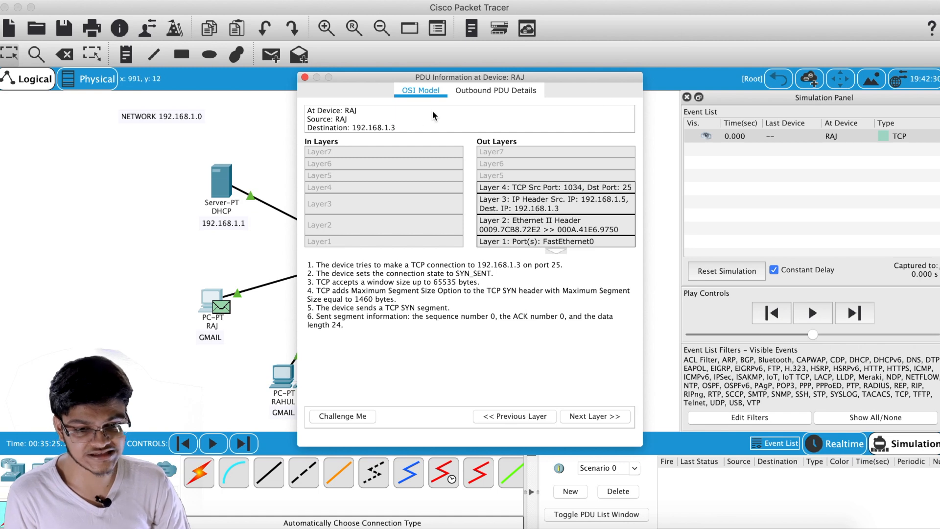
left_click(304, 77)
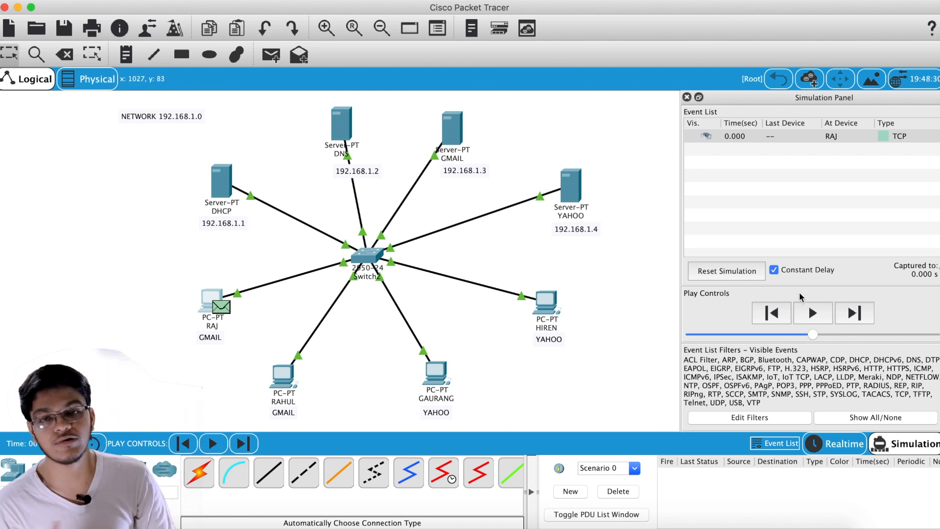
Step the simulation to 0.009 s, until GMAIL's DNS query reaches the DNS server, and select that packet
left_click(854, 313)
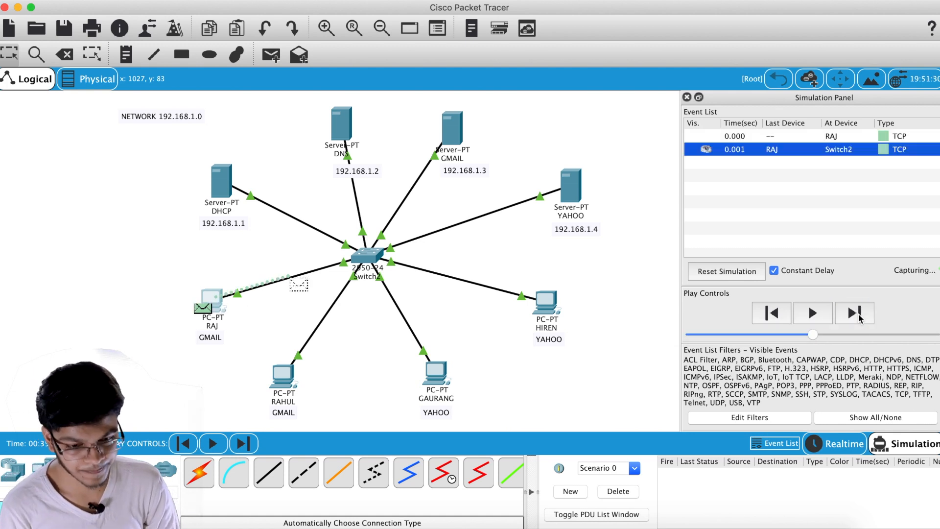
left_click(859, 317)
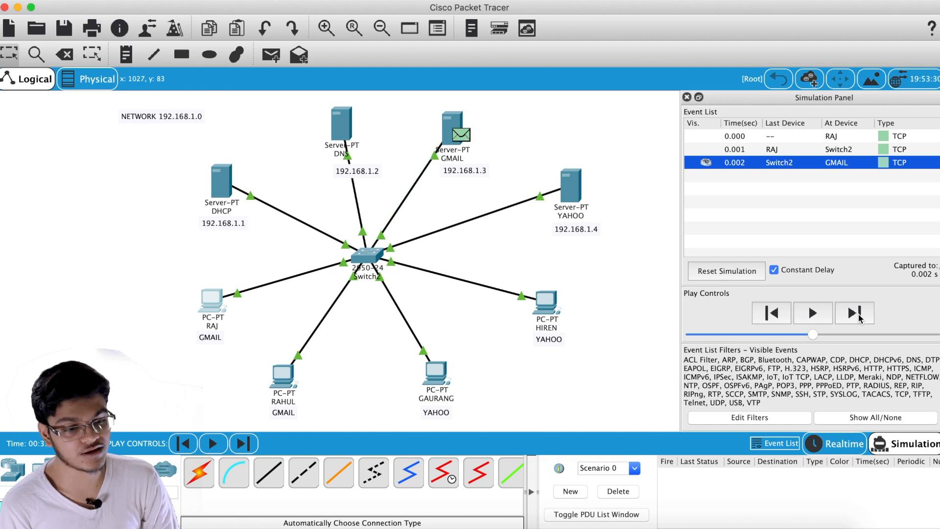
left_click(859, 317)
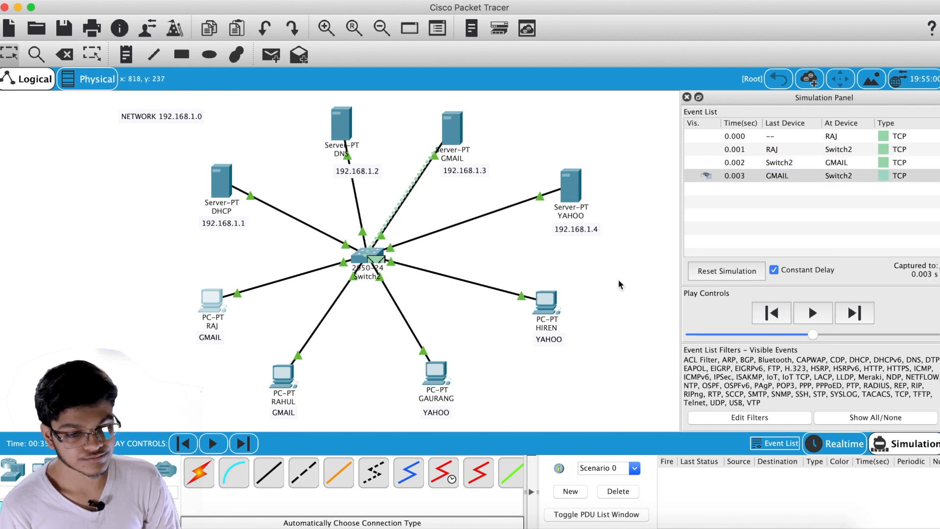
left_click(853, 314)
left_click(853, 314)
left_click(853, 313)
left_click(852, 314)
left_click(853, 314)
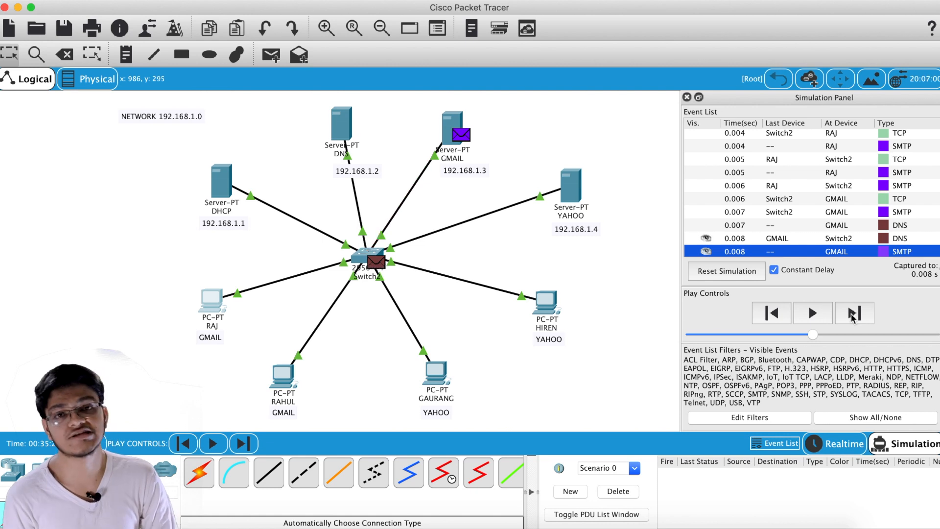
left_click(852, 314)
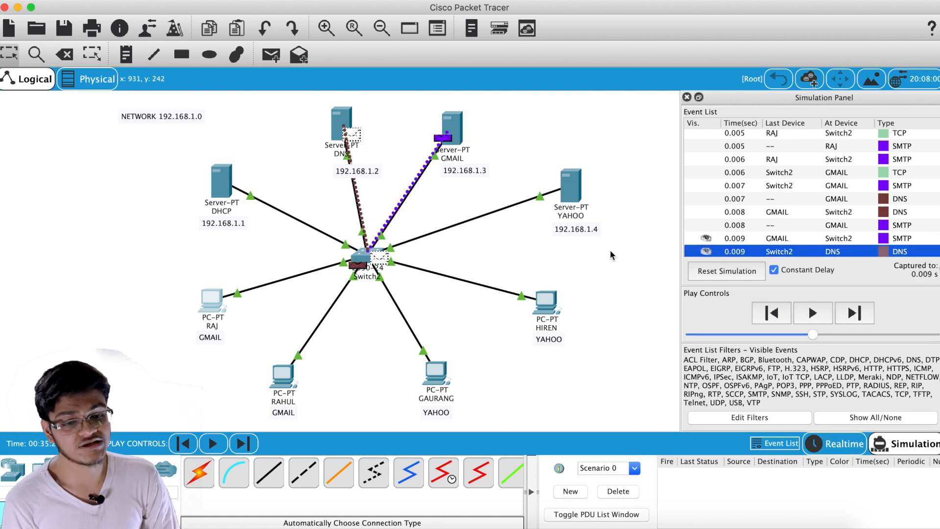
left_click(350, 130)
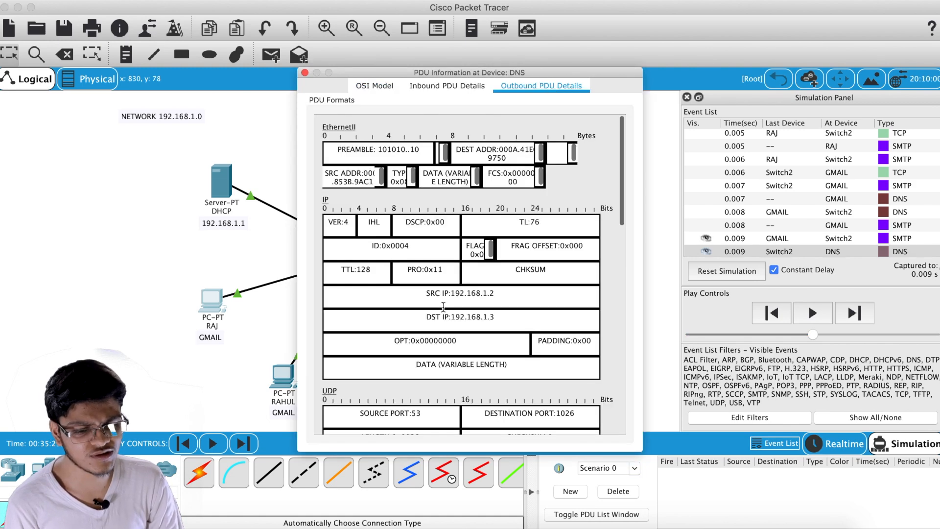
Verify that the DNS packet's outbound details answer yahoo.com with 192.168.1.4, then close them
scroll(443, 307, "down", 10)
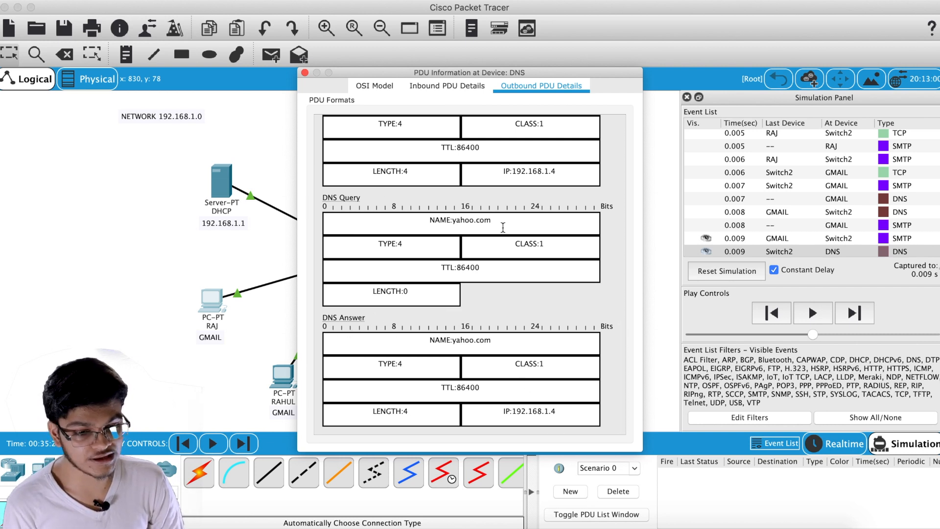
left_click_drag(456, 219, 515, 219)
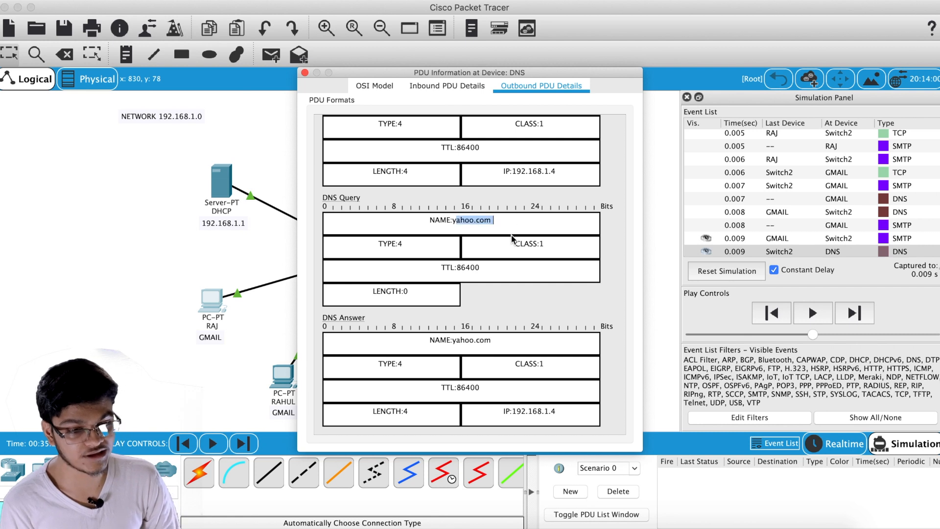
left_click(511, 229)
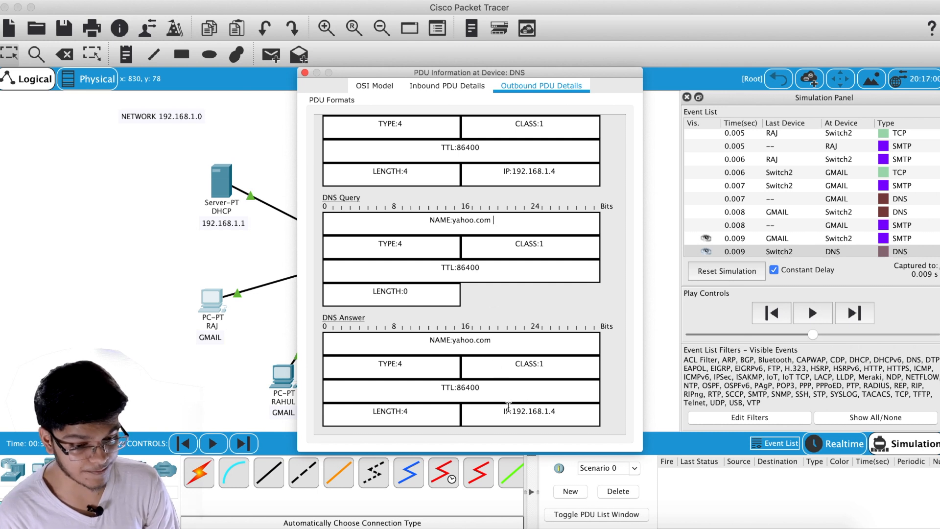
left_click_drag(499, 413, 561, 413)
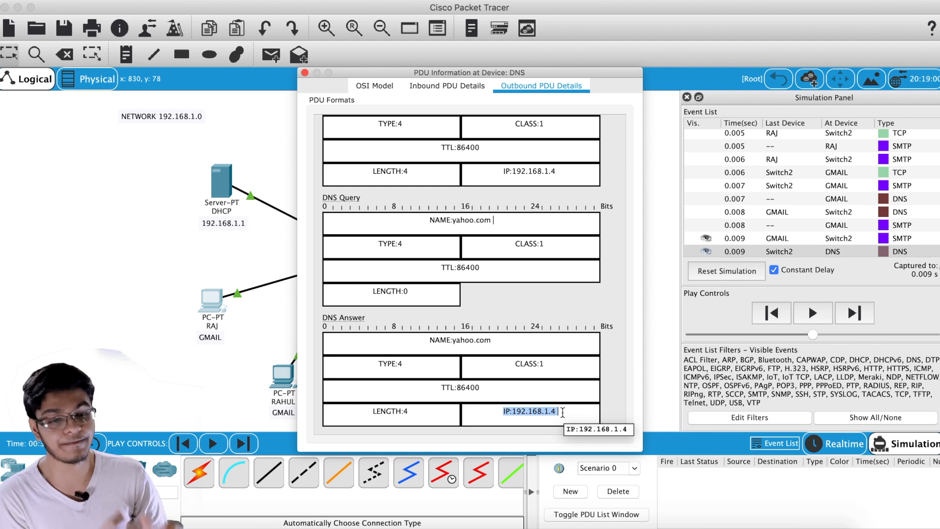
left_click_drag(465, 78, 771, 65)
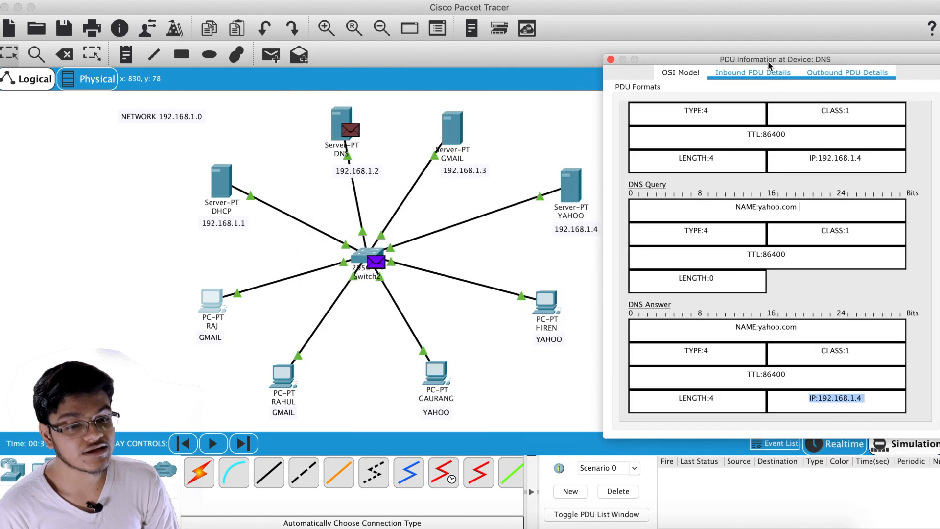
left_click_drag(710, 60, 436, 59)
scroll(552, 99, "up", 2)
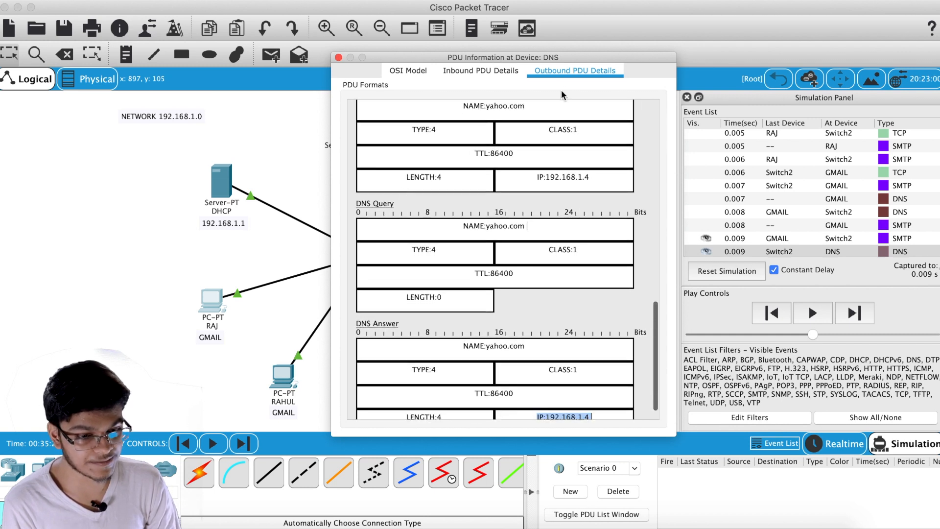
scroll(540, 211, "down", 1)
scroll(540, 211, "down", 1)
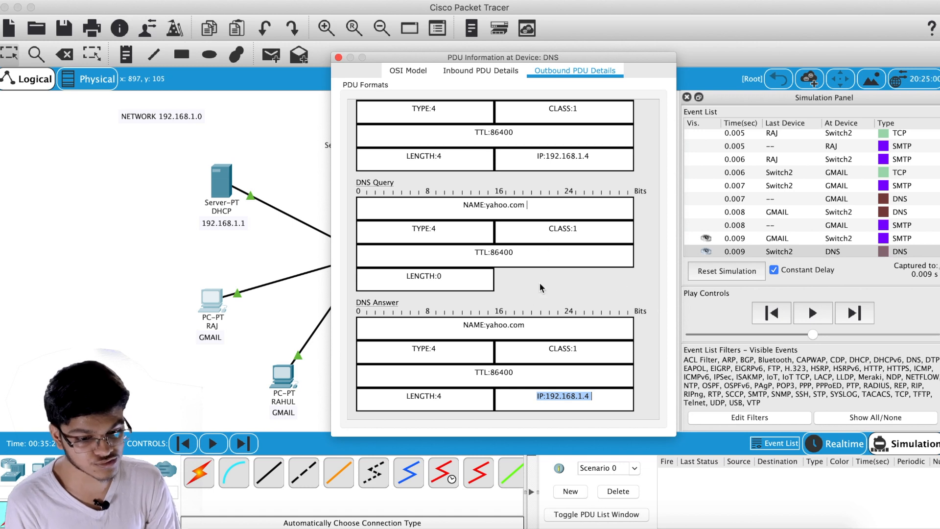
left_click_drag(595, 395, 532, 396)
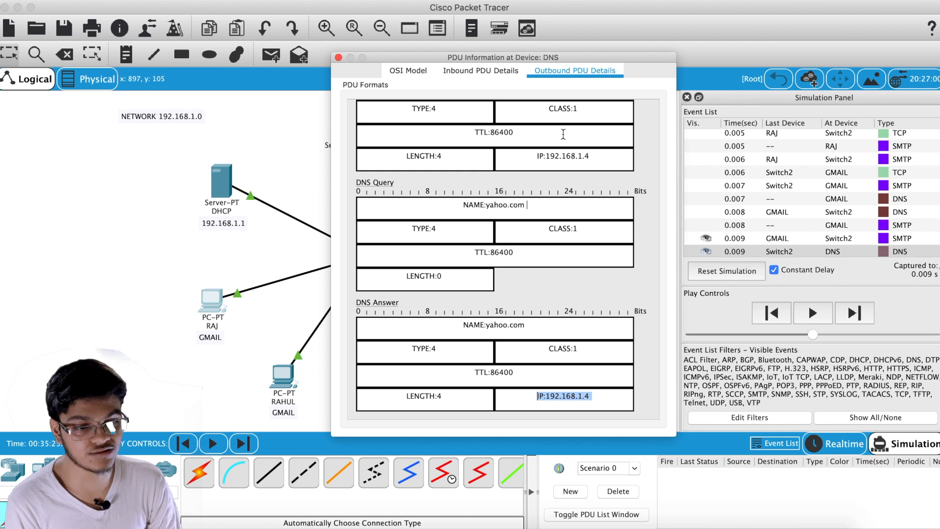
left_click(339, 58)
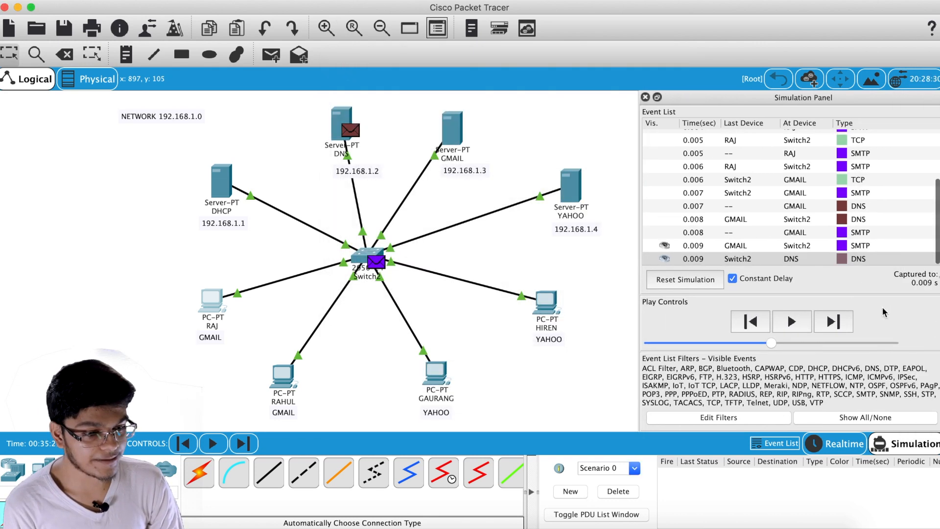
Step the mail delivery to 0.014 s, through YAHOO and Switch2 toward RAJ's PC
left_click(842, 323)
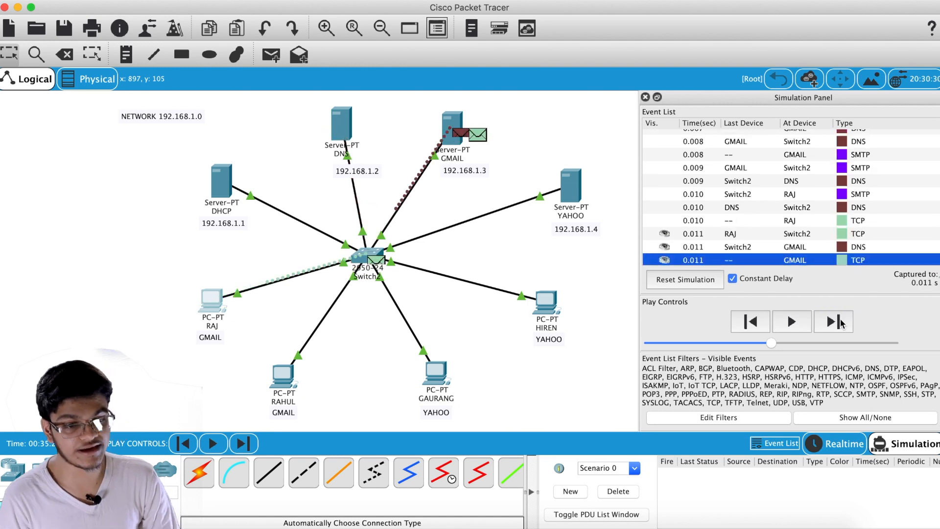
left_click(842, 323)
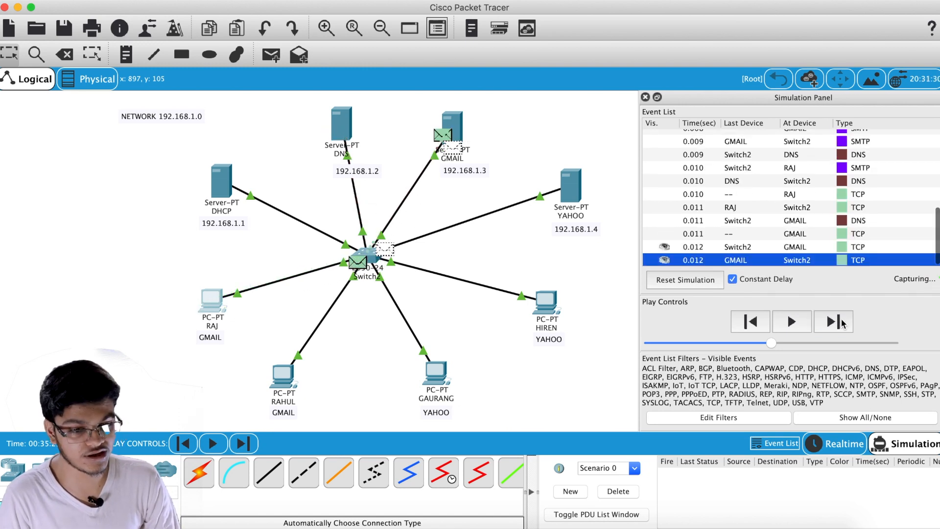
left_click(842, 323)
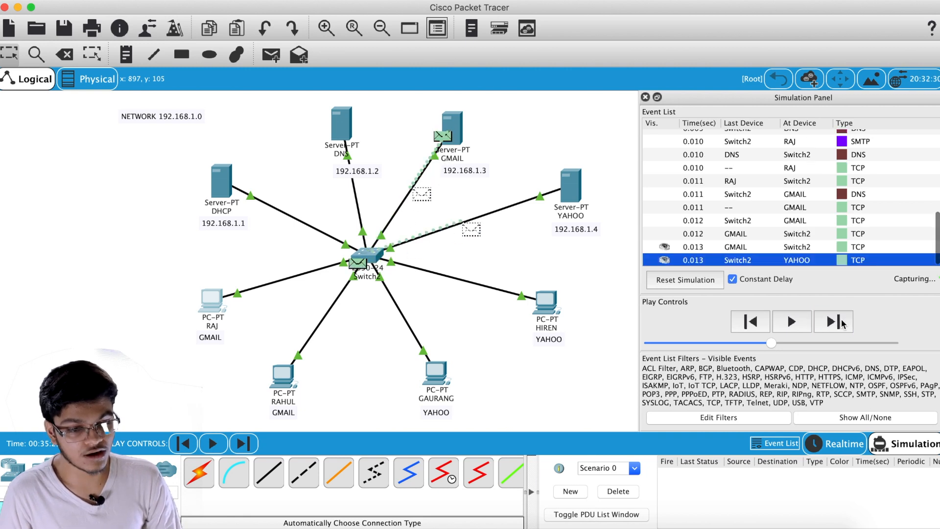
left_click(582, 192)
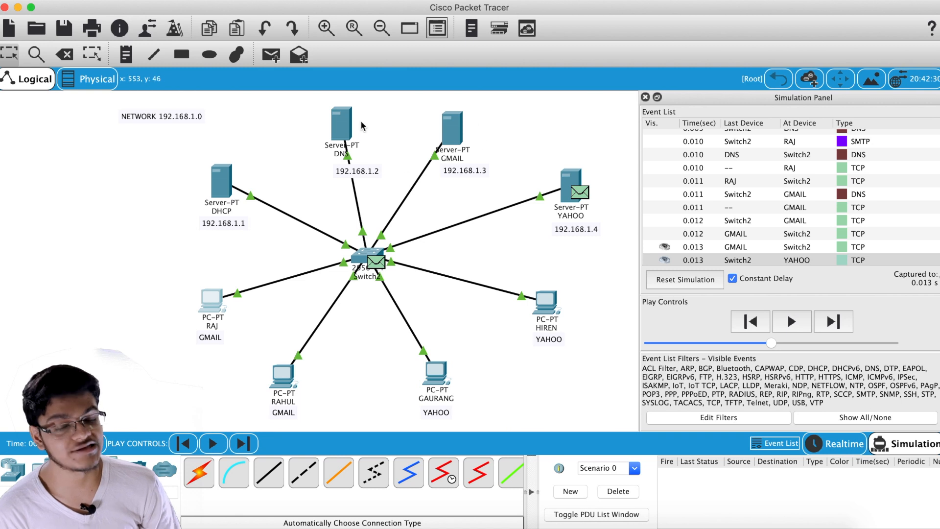
mouse_move(326, 123)
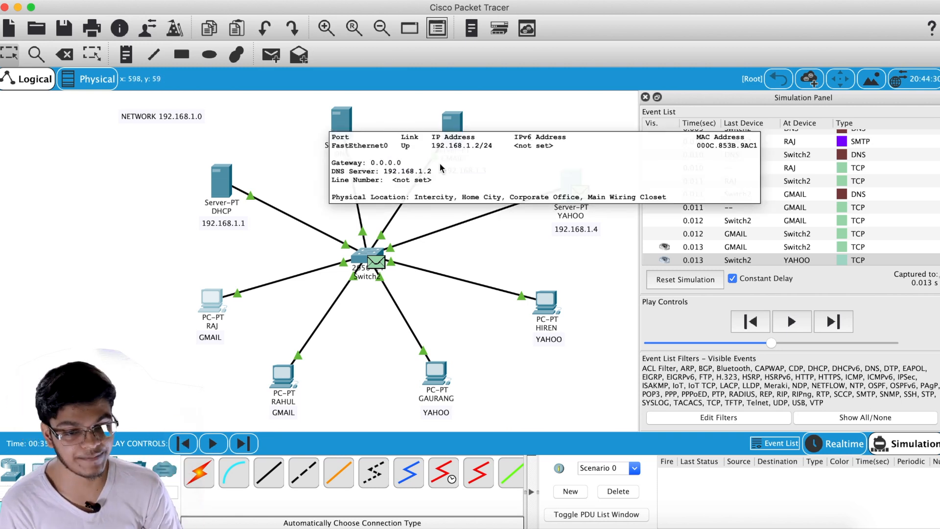
left_click(834, 324)
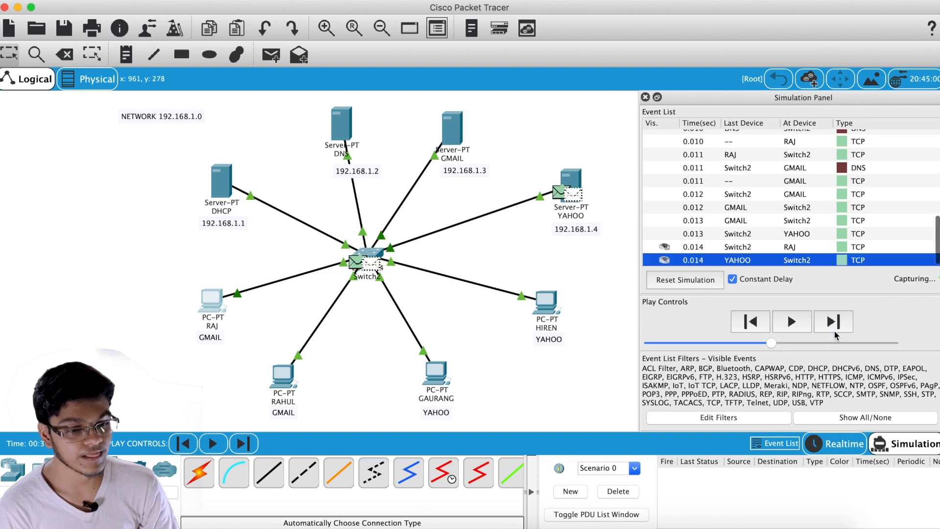
left_click(834, 324)
left_click(837, 444)
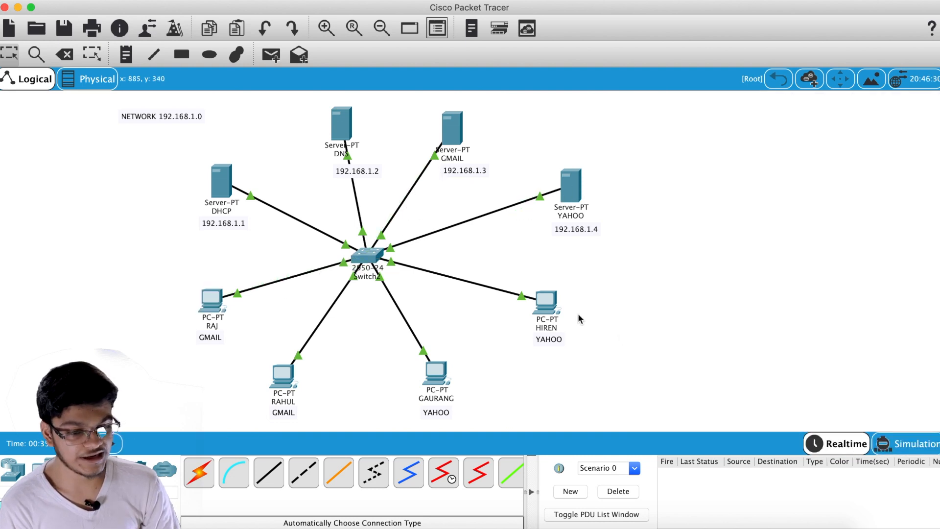
left_click(435, 373)
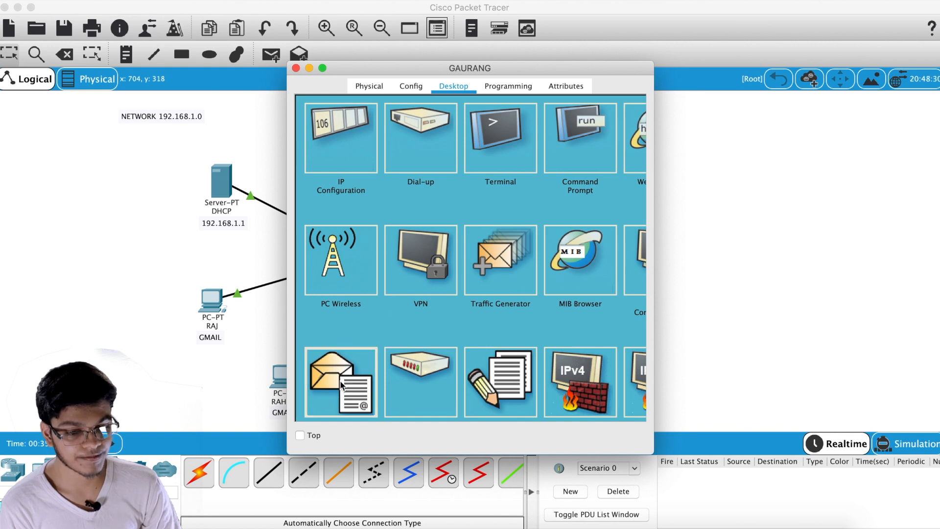
left_click(367, 352)
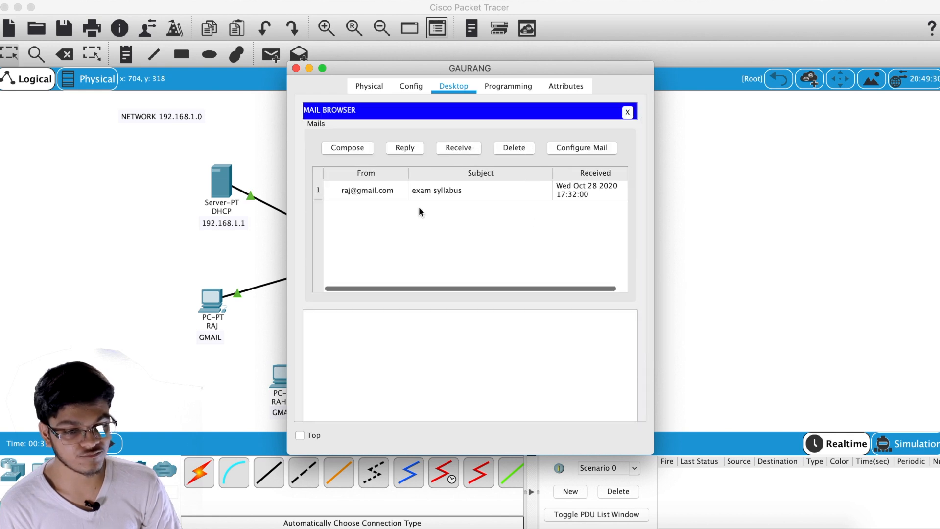
left_click(296, 68)
left_click(543, 300)
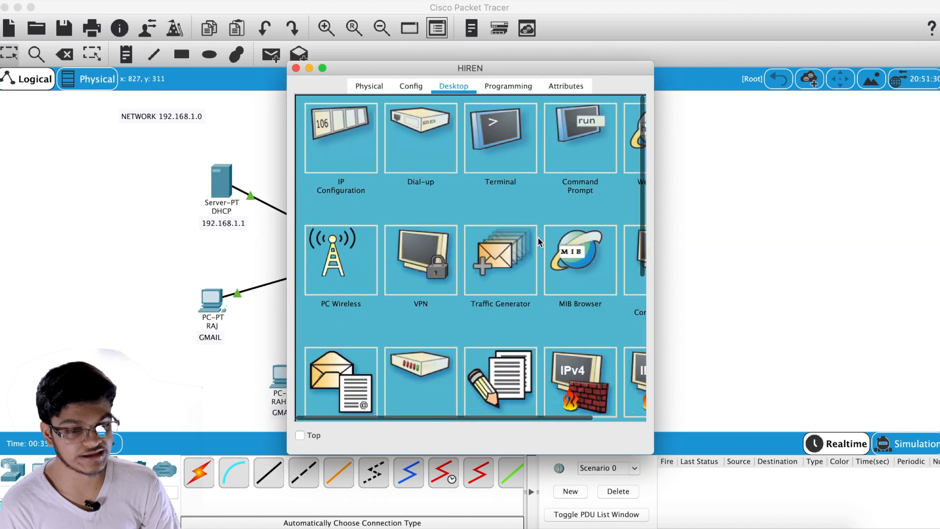
left_click(361, 380)
left_click(459, 146)
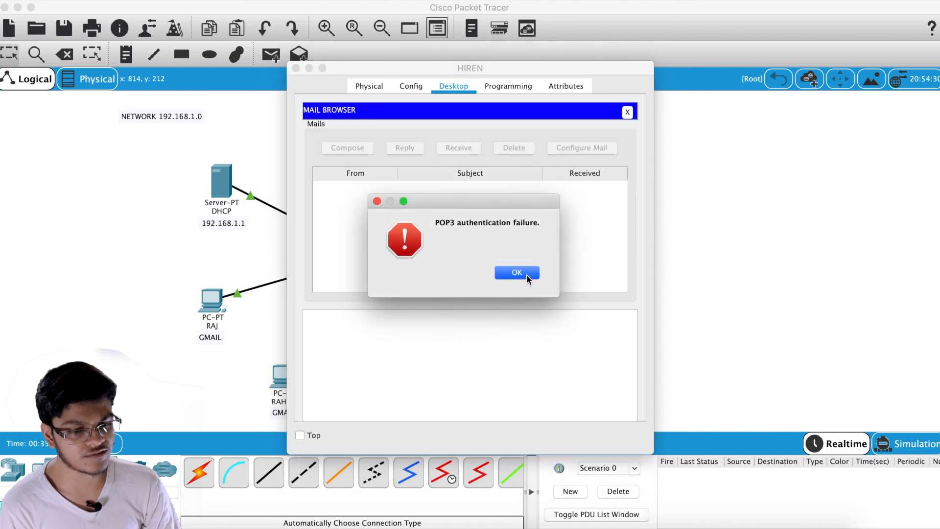
left_click(527, 274)
left_click(464, 142)
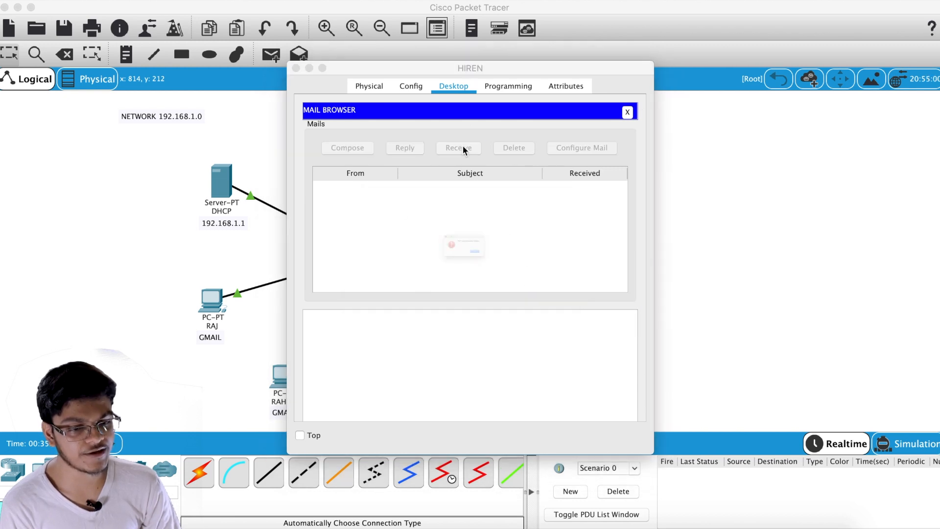
left_click(527, 272)
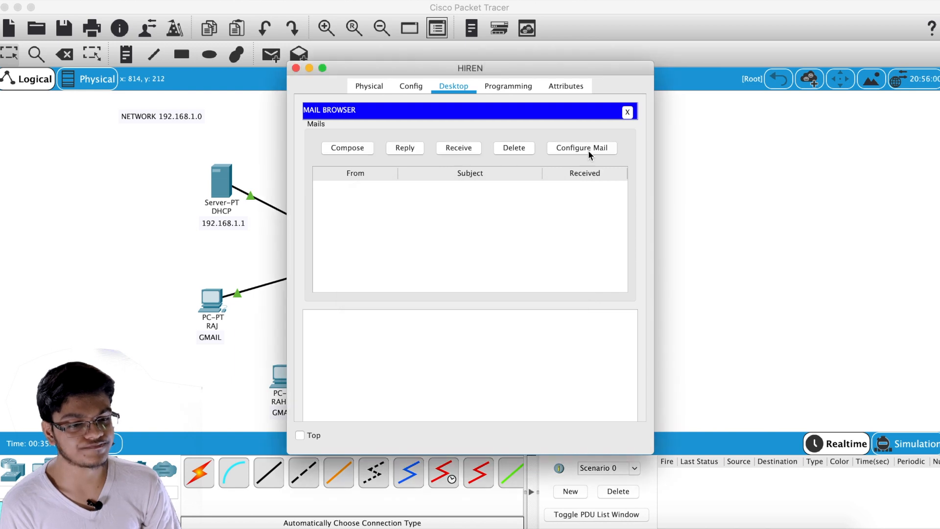
left_click(627, 112)
left_click(360, 390)
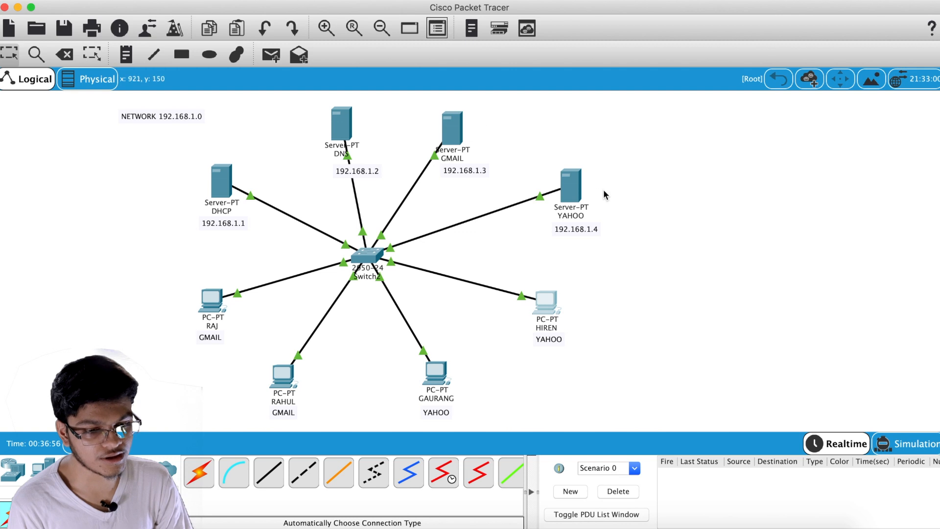
Delete the second user from the YAHOO server's email accounts
left_click(568, 193)
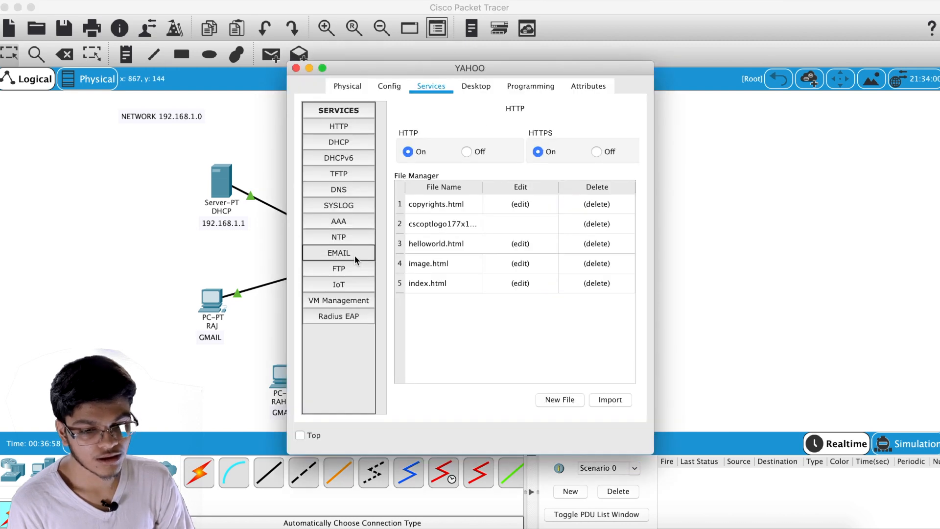
left_click(354, 255)
left_click(439, 273)
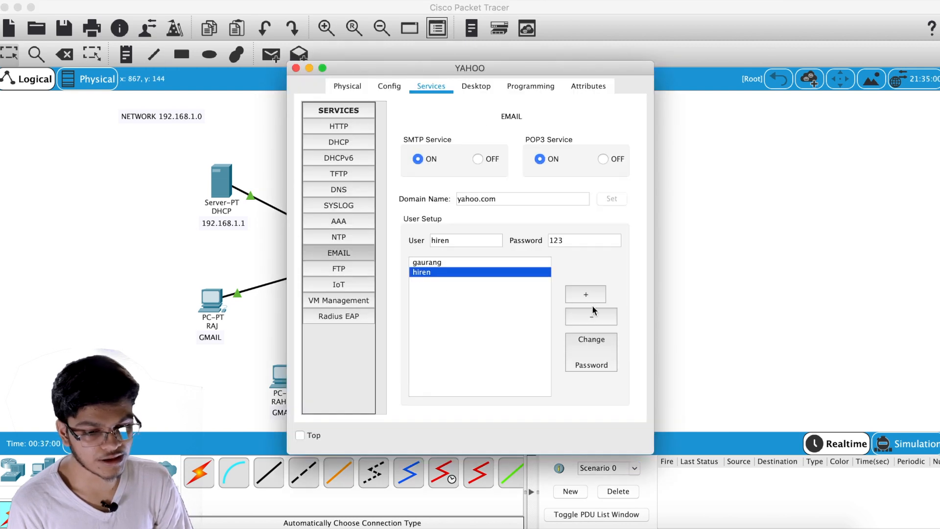
left_click(595, 318)
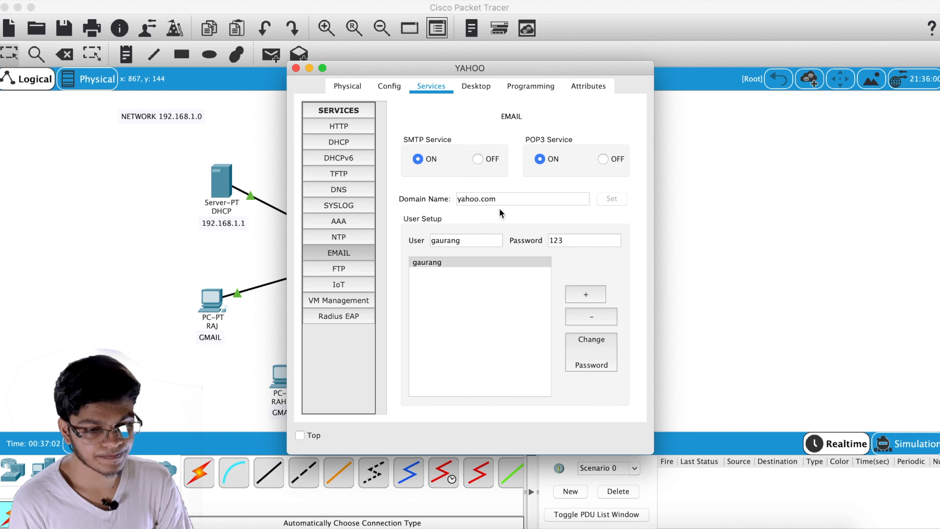
Re-create the second yahoo.com user account with its password and close the server window
left_click(480, 280)
left_click(595, 293)
left_click(512, 272)
double_click(447, 240)
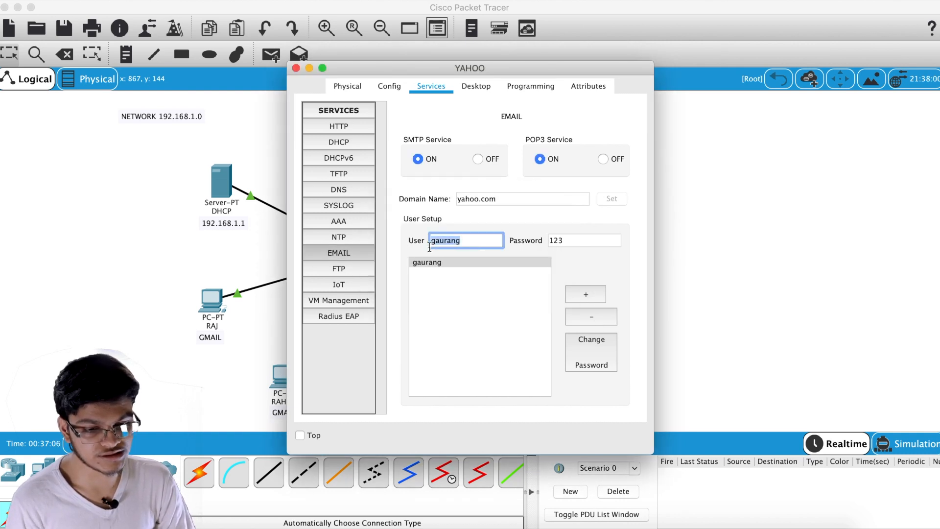
type("hiren")
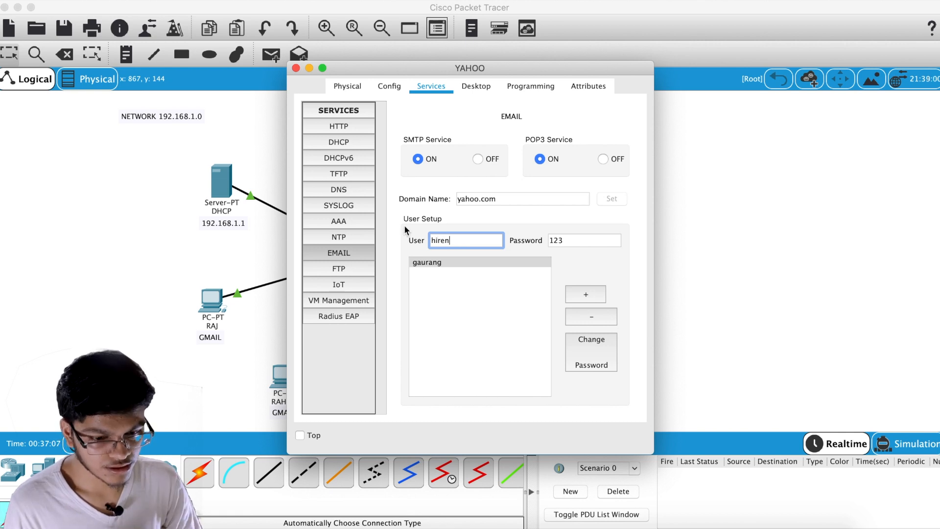
left_click(579, 241)
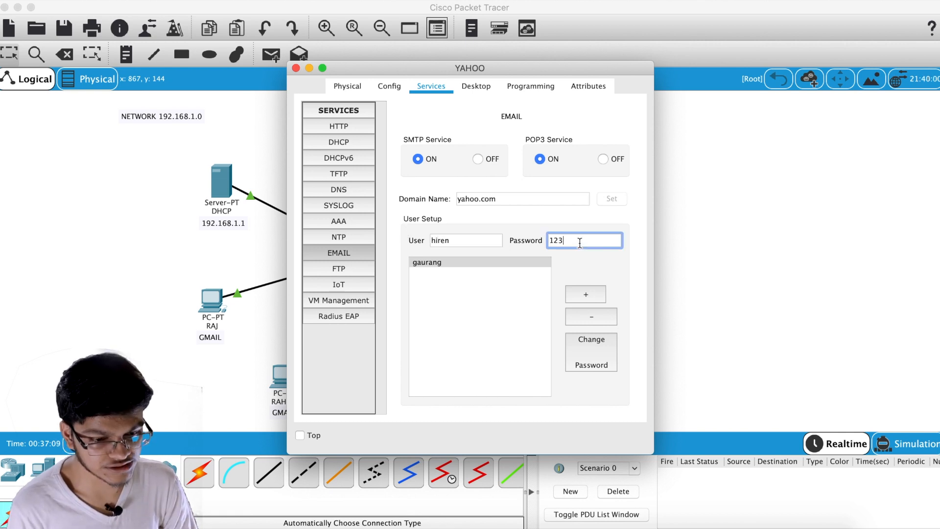
left_click(596, 296)
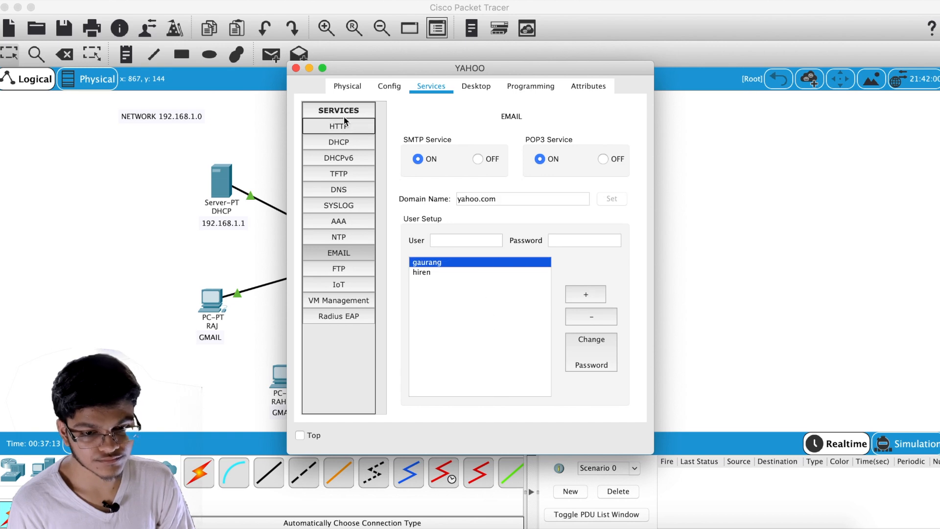
left_click(296, 68)
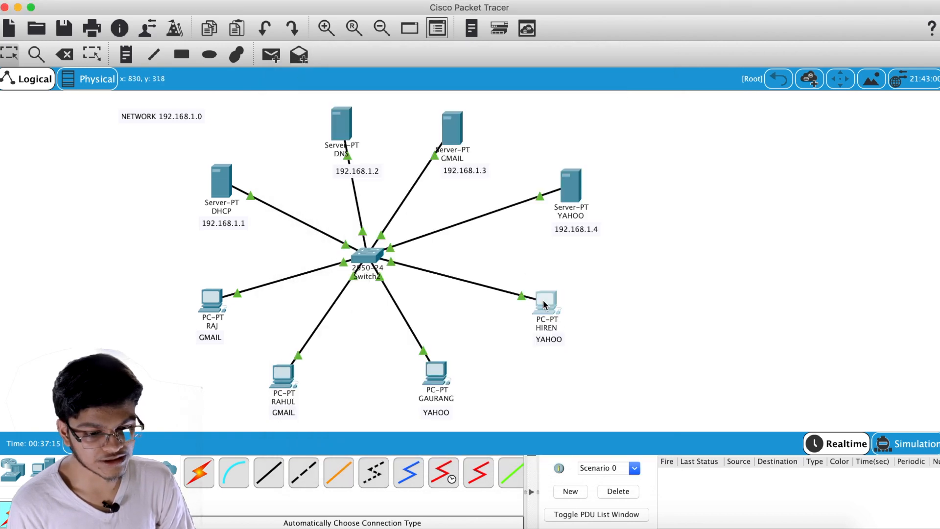
Open the right YAHOO PC's mail browser and fetch its mail
left_click(557, 323)
scroll(364, 333, "down", 3)
left_click(364, 332)
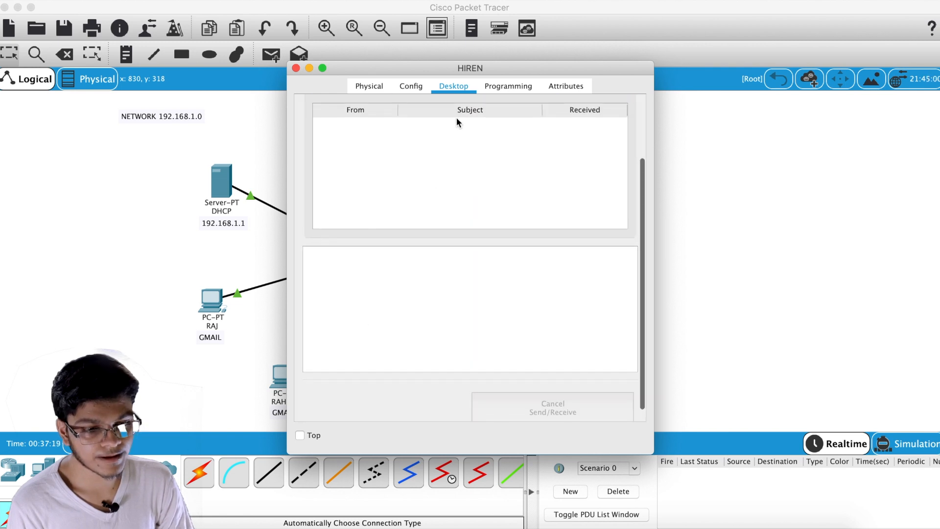
scroll(456, 117, "up", 3)
left_click(463, 147)
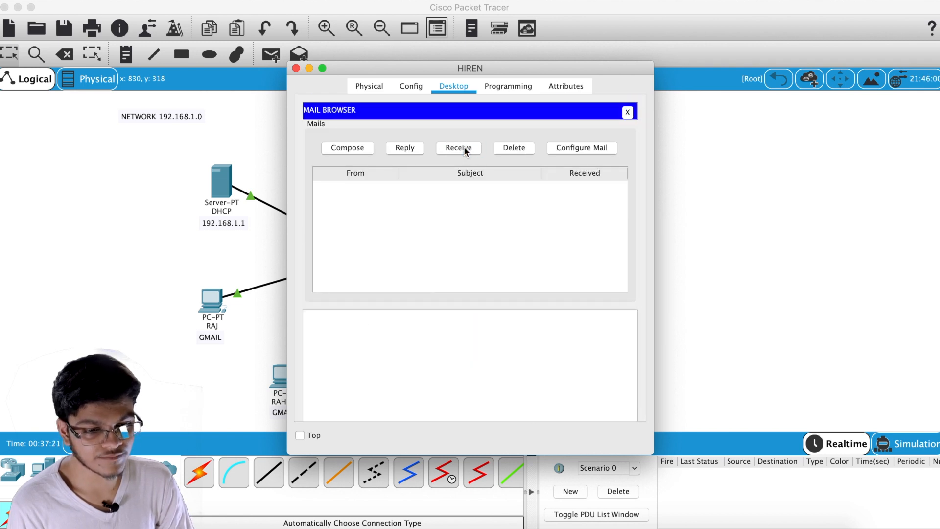
Review the YAHOO PC's mail account settings and its gateway and DNS configuration
left_click(569, 147)
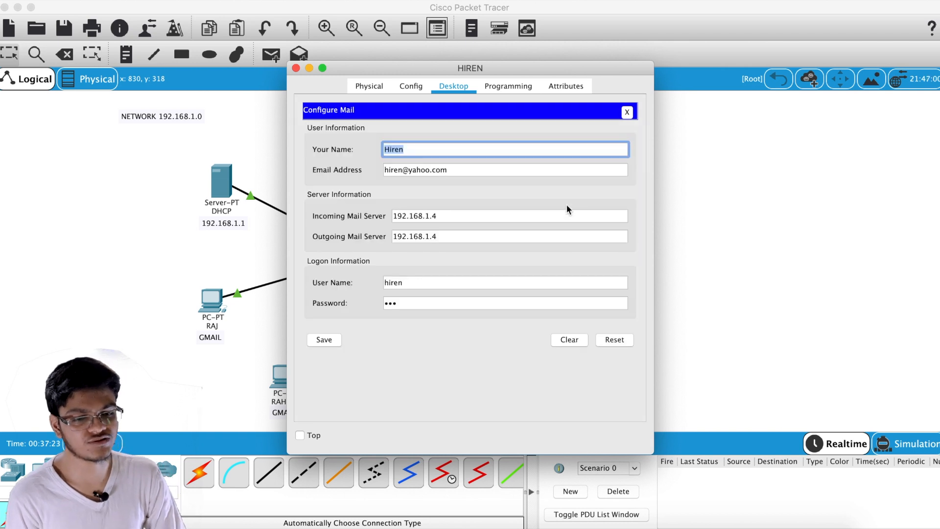
left_click(425, 86)
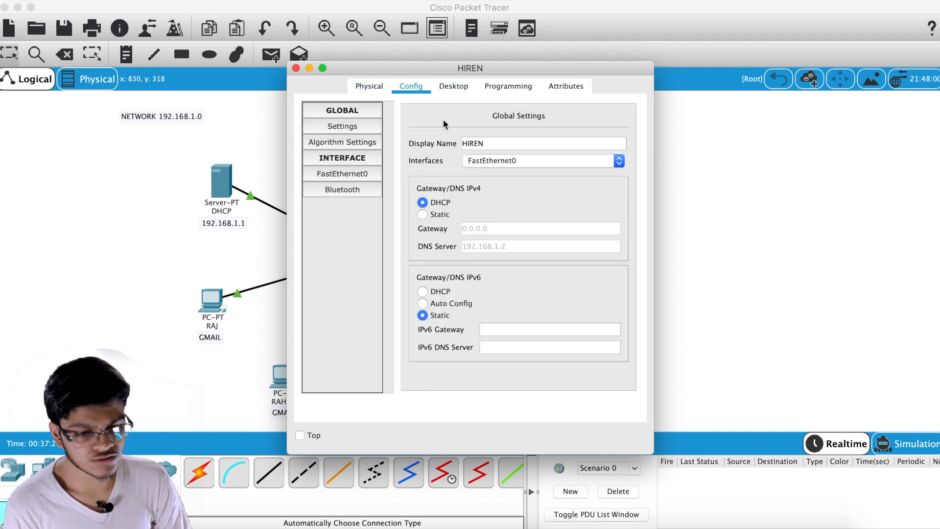
left_click(460, 87)
left_click(496, 90)
left_click(443, 88)
left_click(417, 88)
left_click(456, 90)
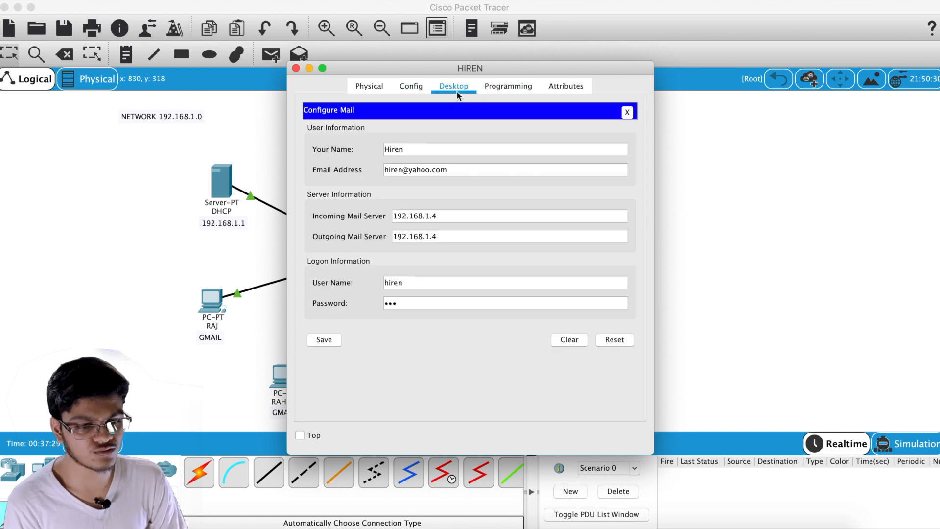
left_click(628, 111)
Fetch the YAHOO PC's mail again, then bring up the left GMAIL PC's mail browser
left_click(451, 145)
left_click(310, 68)
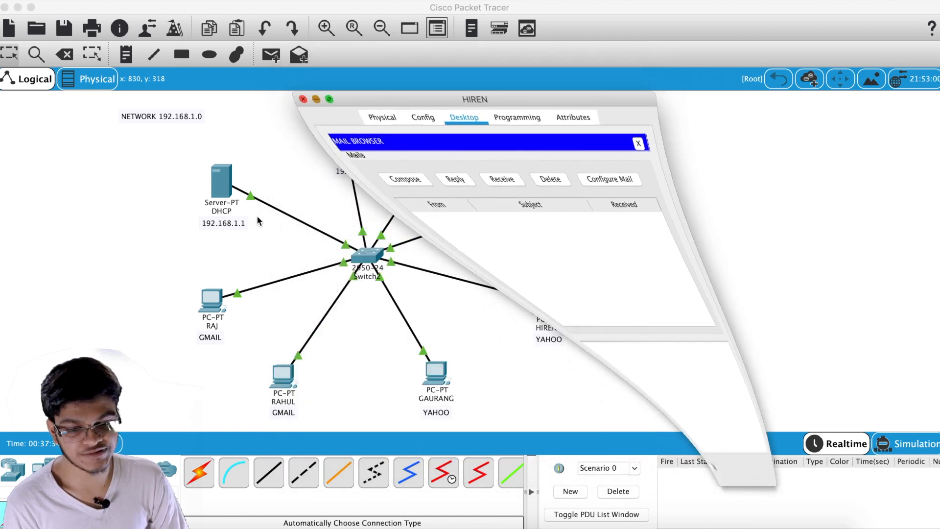
left_click(212, 299)
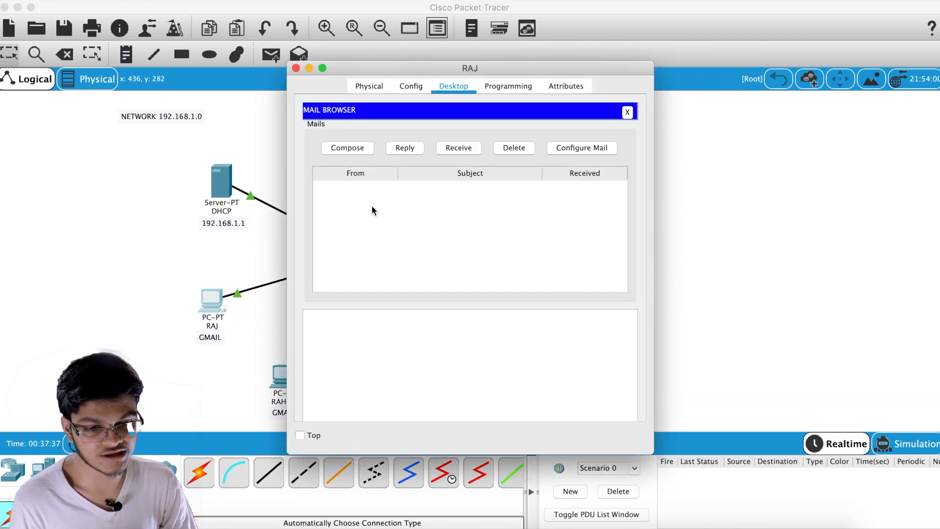
Compose and send a mail from the GMAIL PC to the YAHOO user
left_click(351, 148)
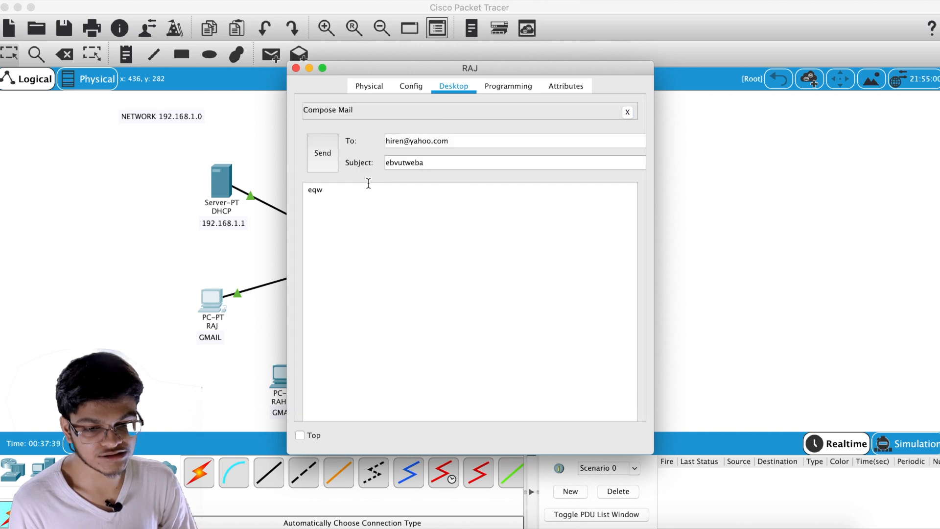
left_click(328, 161)
left_click(310, 68)
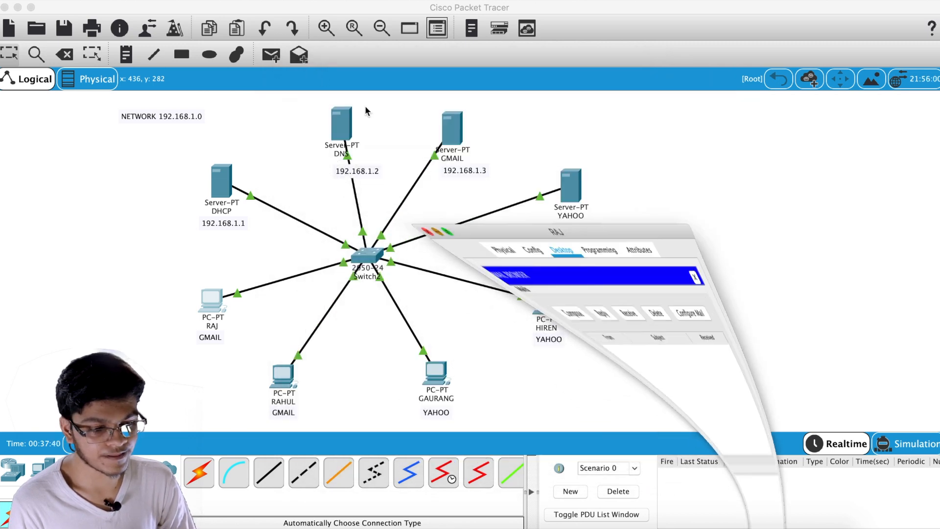
Fetch mail on the YAHOO PC to confirm the 'ebvutweba' message arrived, then close it
left_click(546, 300)
left_click(451, 147)
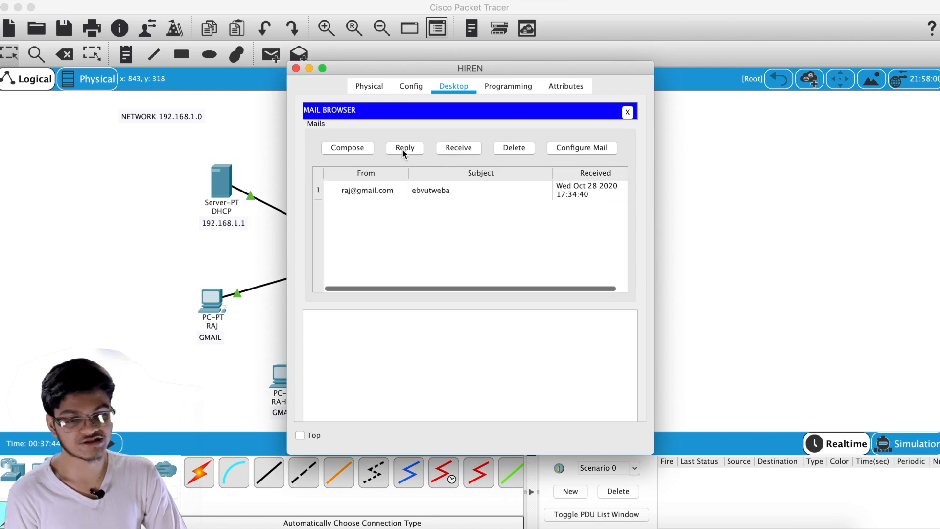
left_click(296, 68)
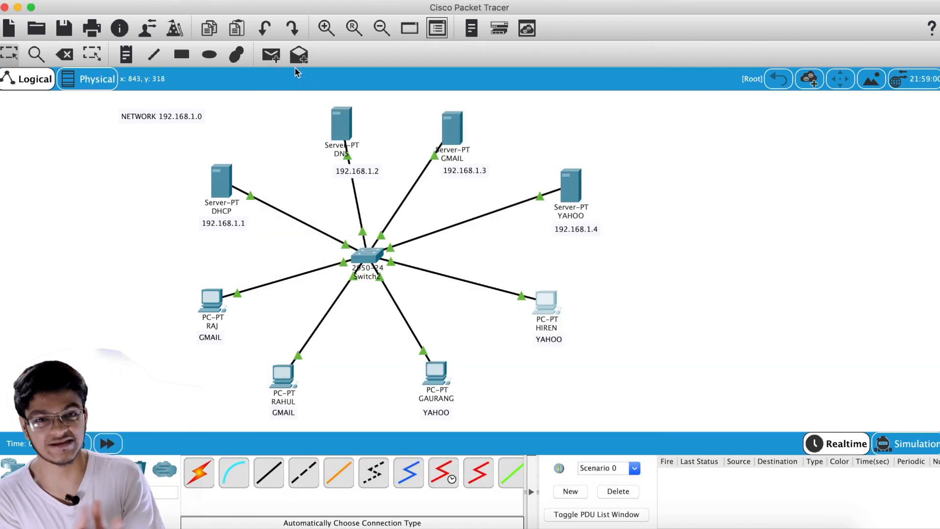